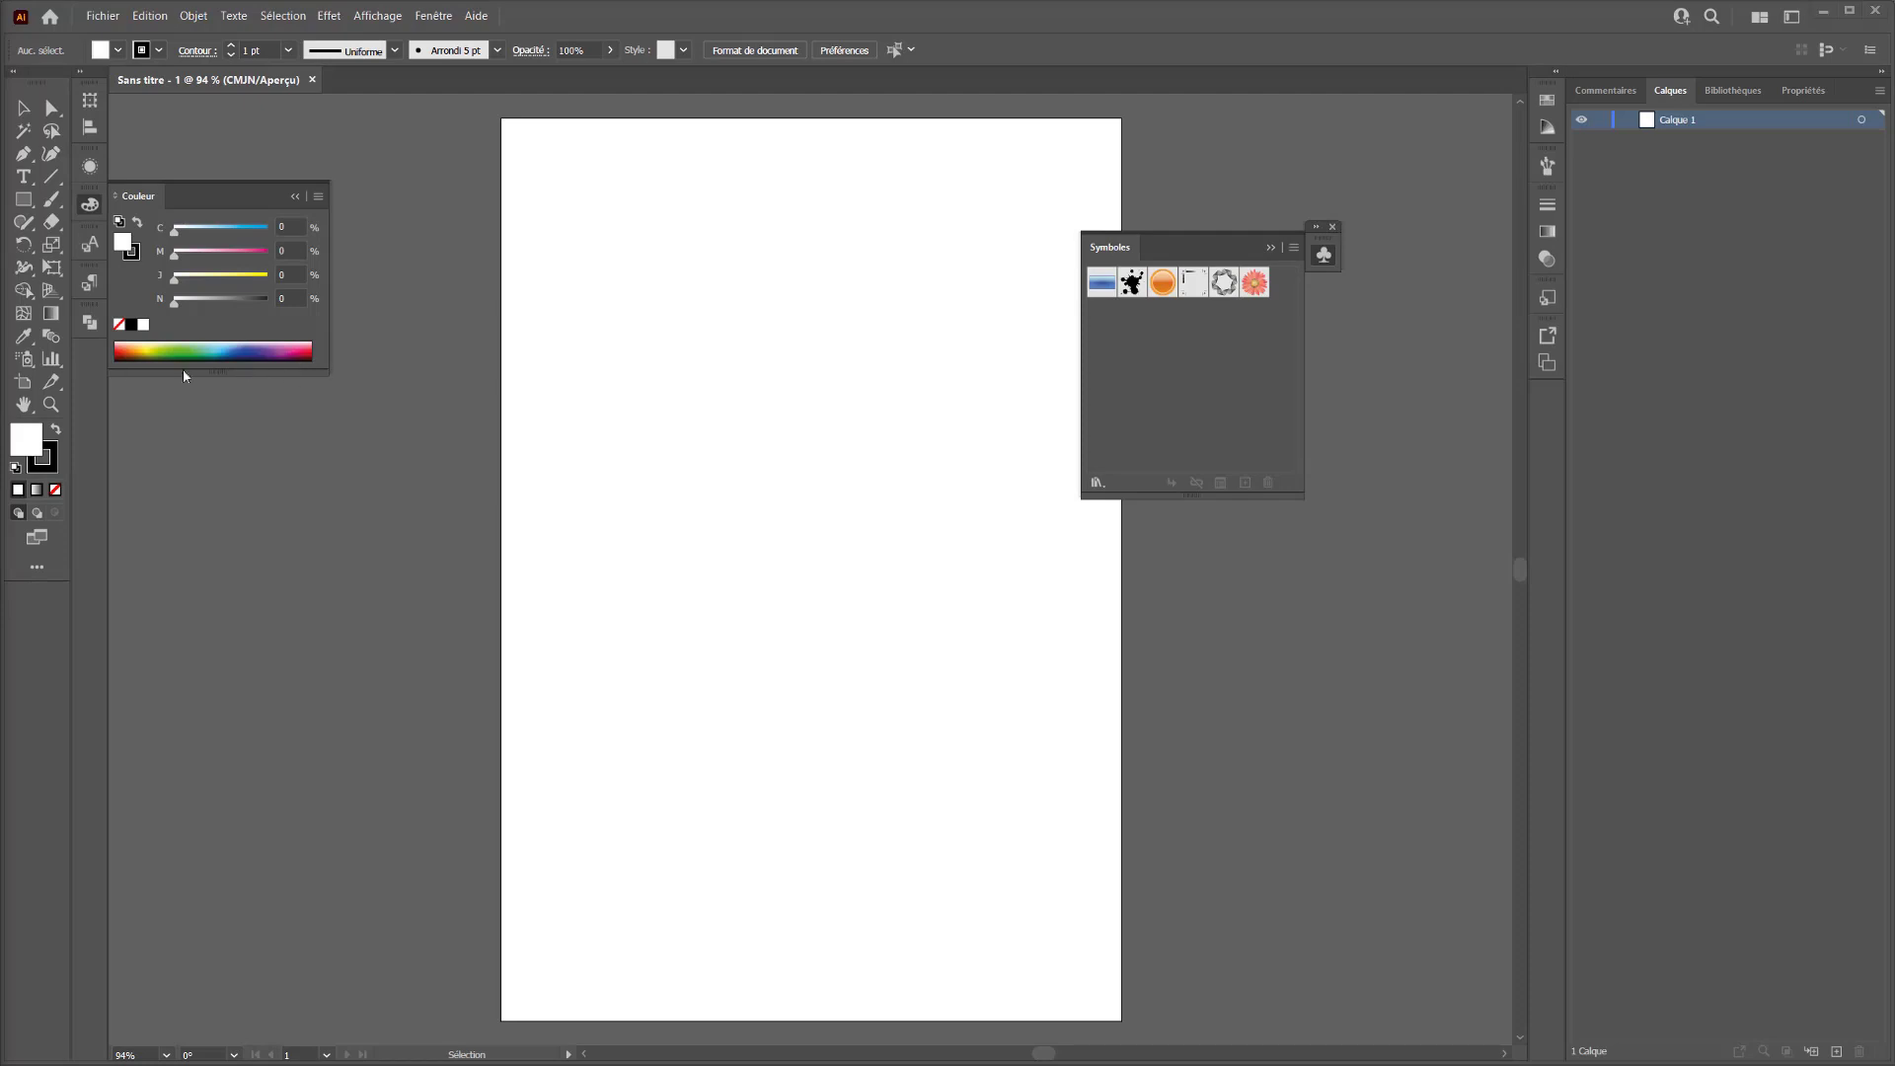
Spray the red flower symbol in a winding trail across the artboard with the Pulvérisation de symboles tool
left_click(29, 362)
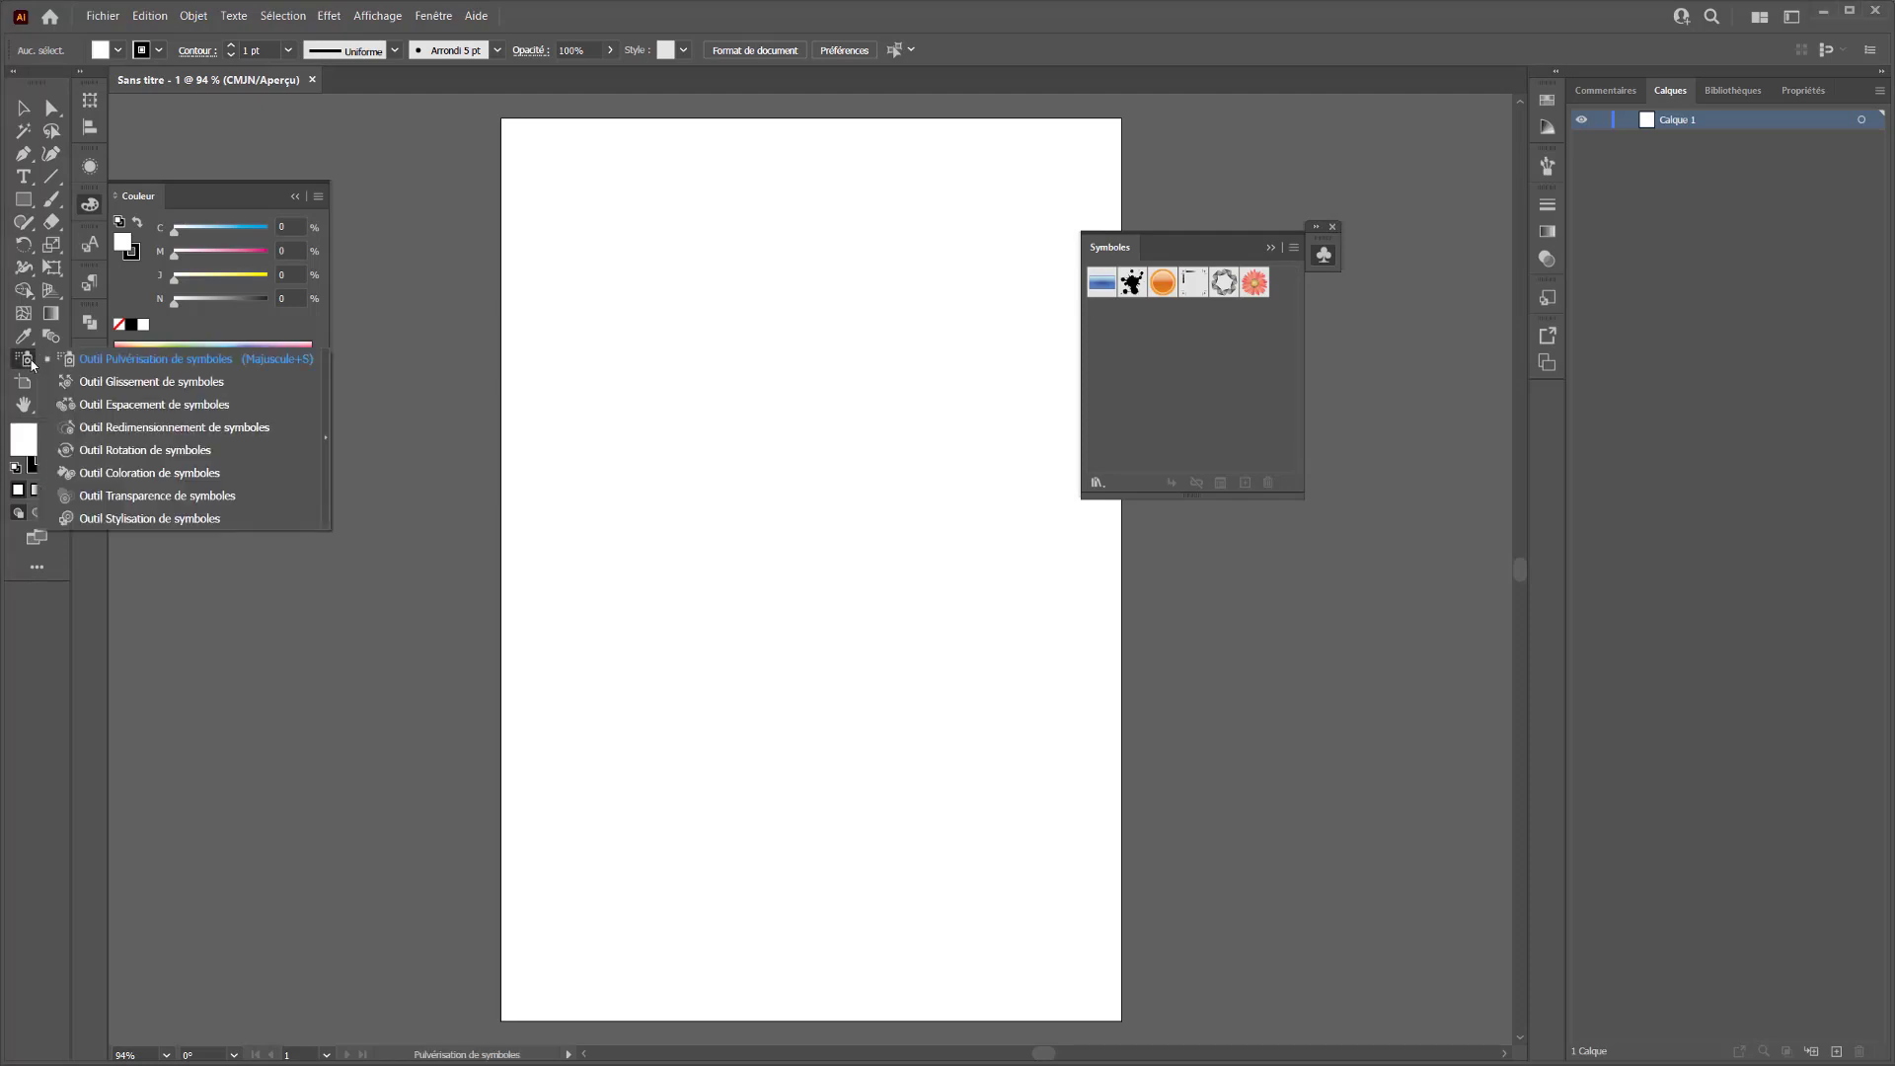
left_click(249, 363)
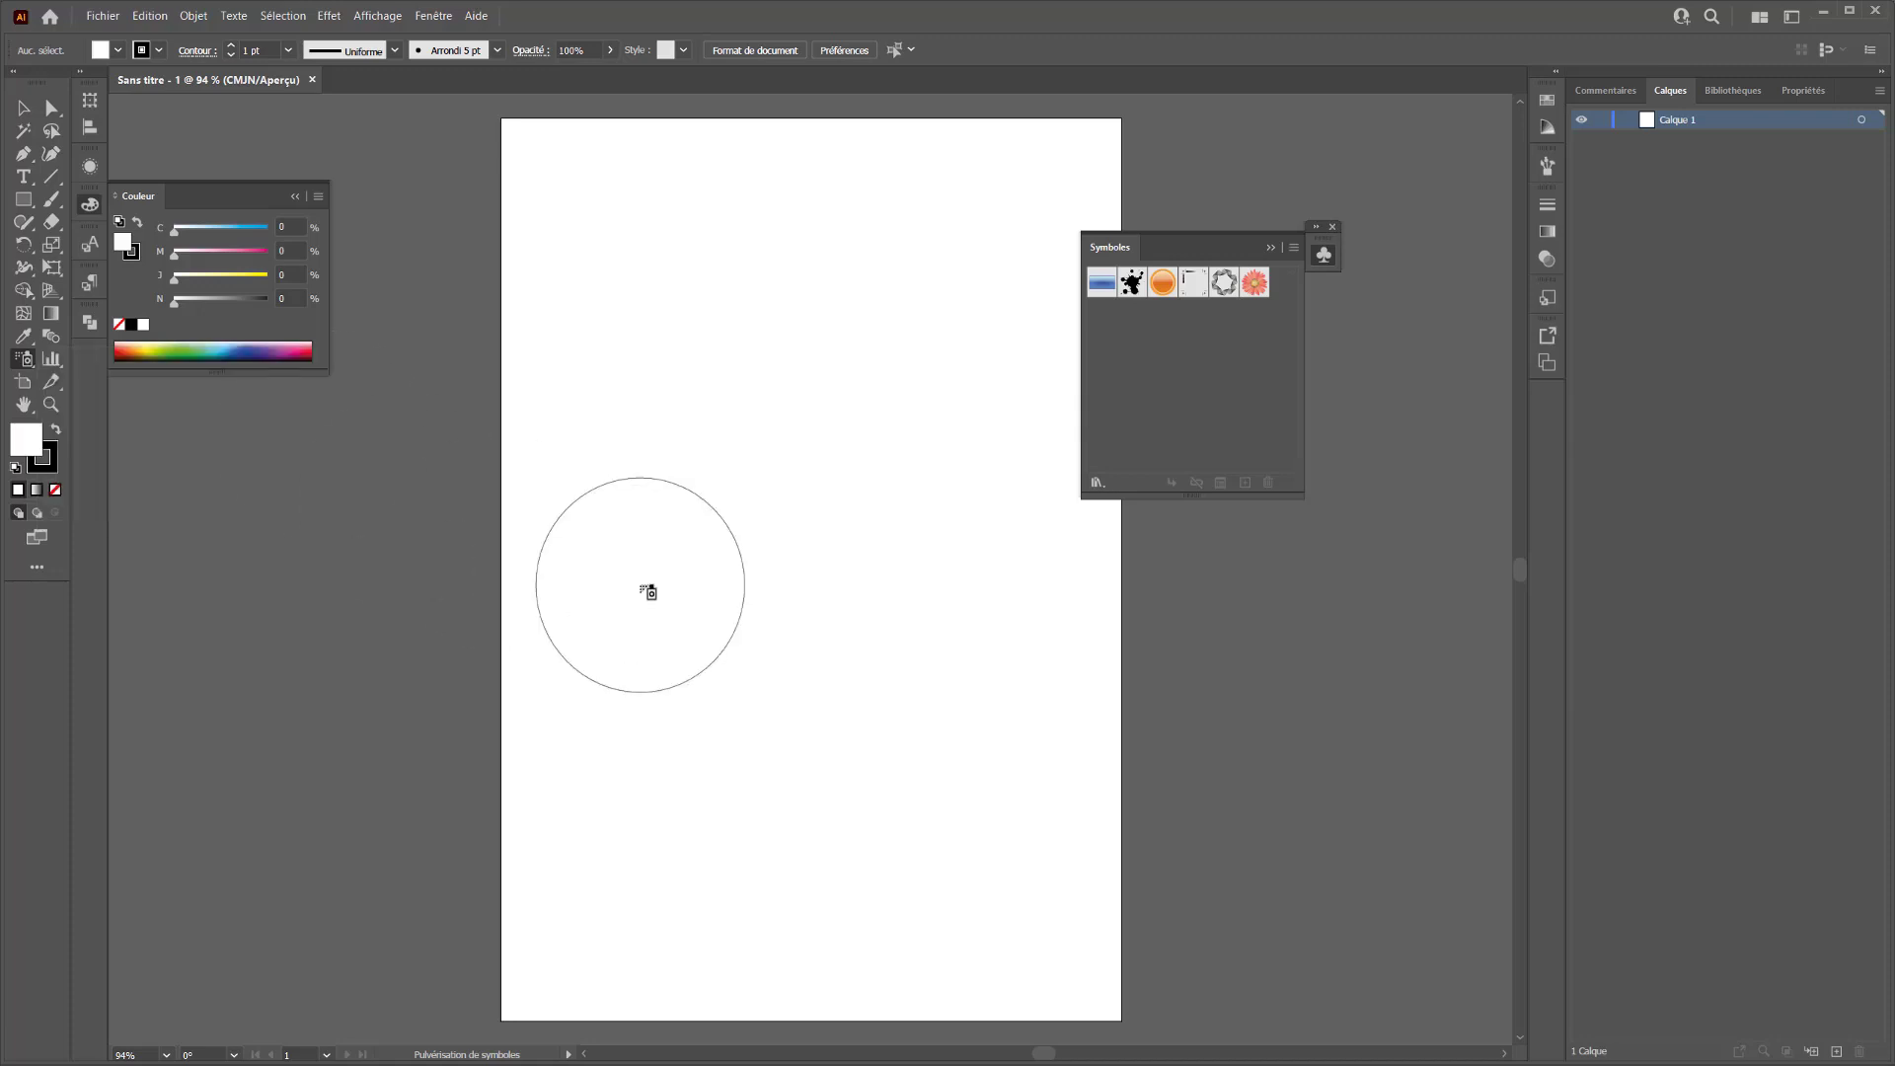
left_click(1229, 286)
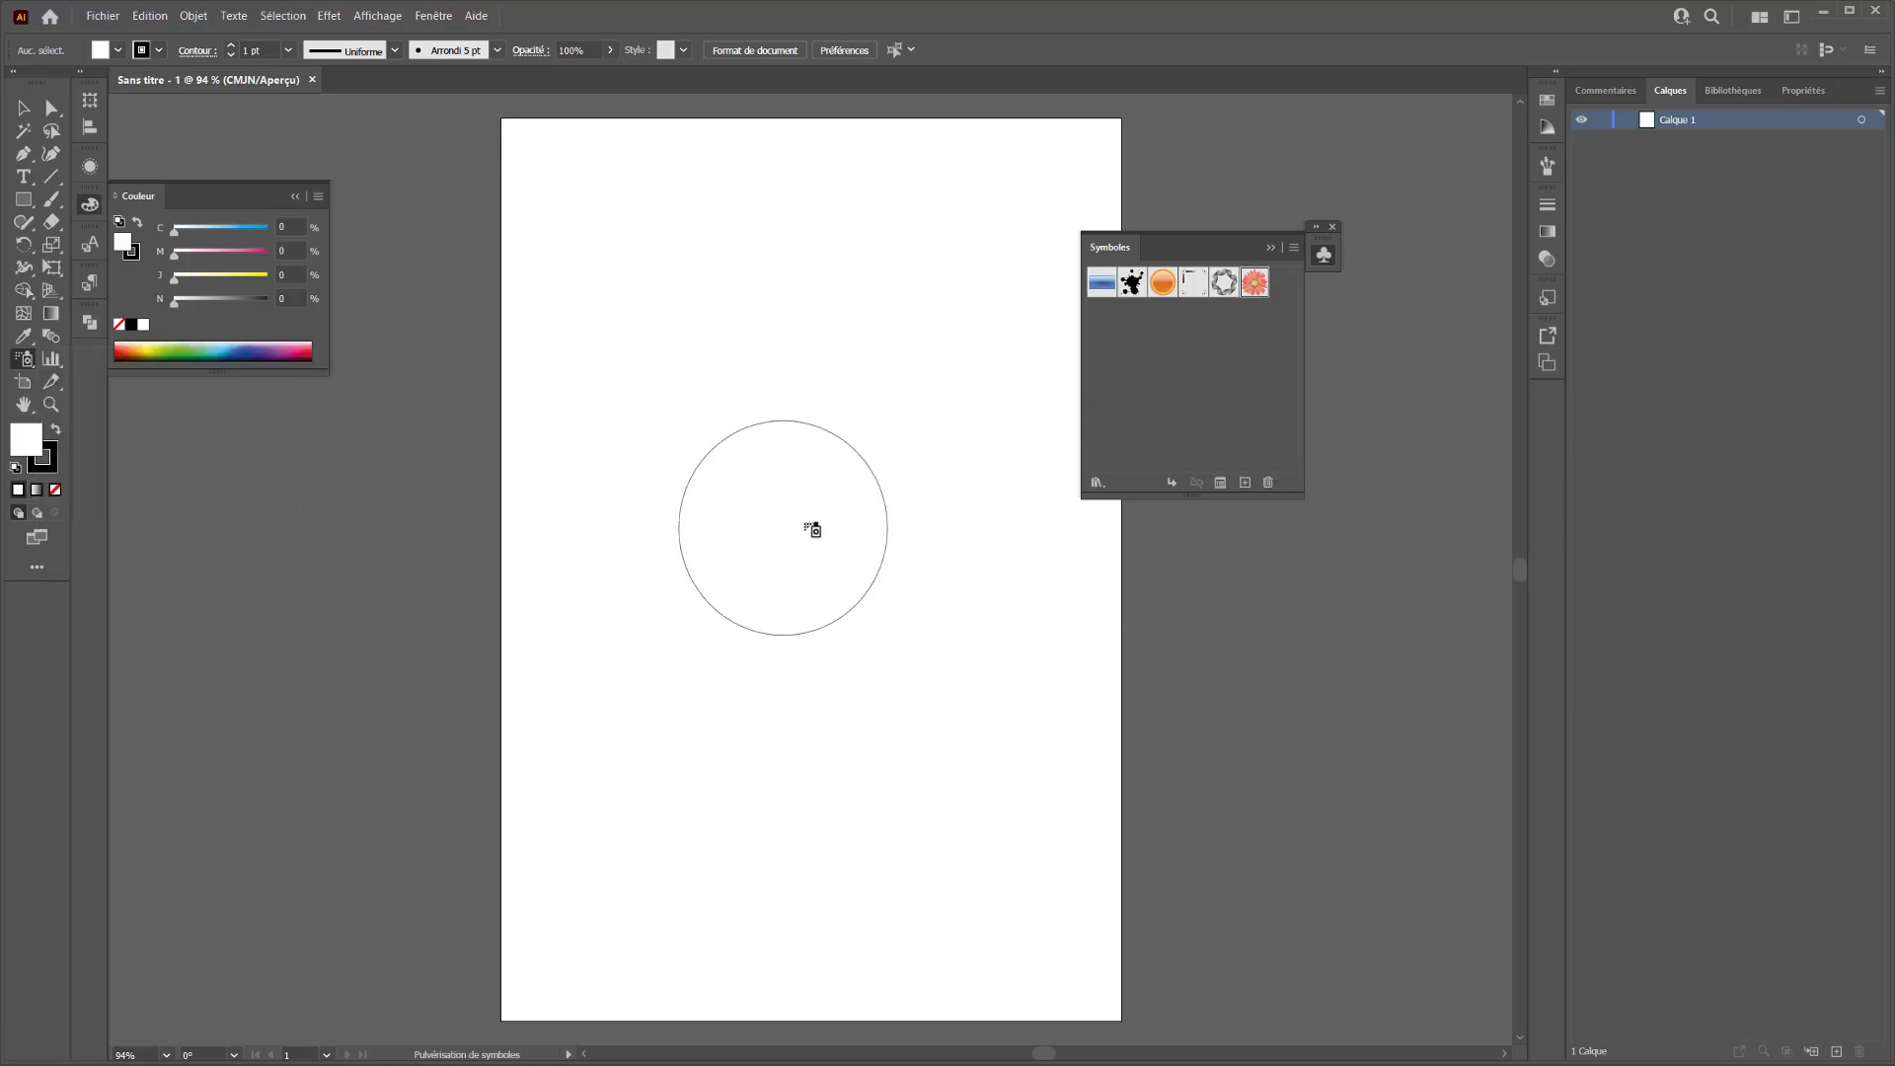
left_click(1268, 280)
mouse_move(958, 257)
left_mouse_down()
mouse_move(740, 316)
mouse_move(857, 460)
mouse_move(850, 787)
mouse_move(753, 668)
mouse_move(656, 596)
mouse_move(598, 379)
mouse_move(668, 178)
mouse_move(643, 372)
mouse_move(592, 435)
left_mouse_up()
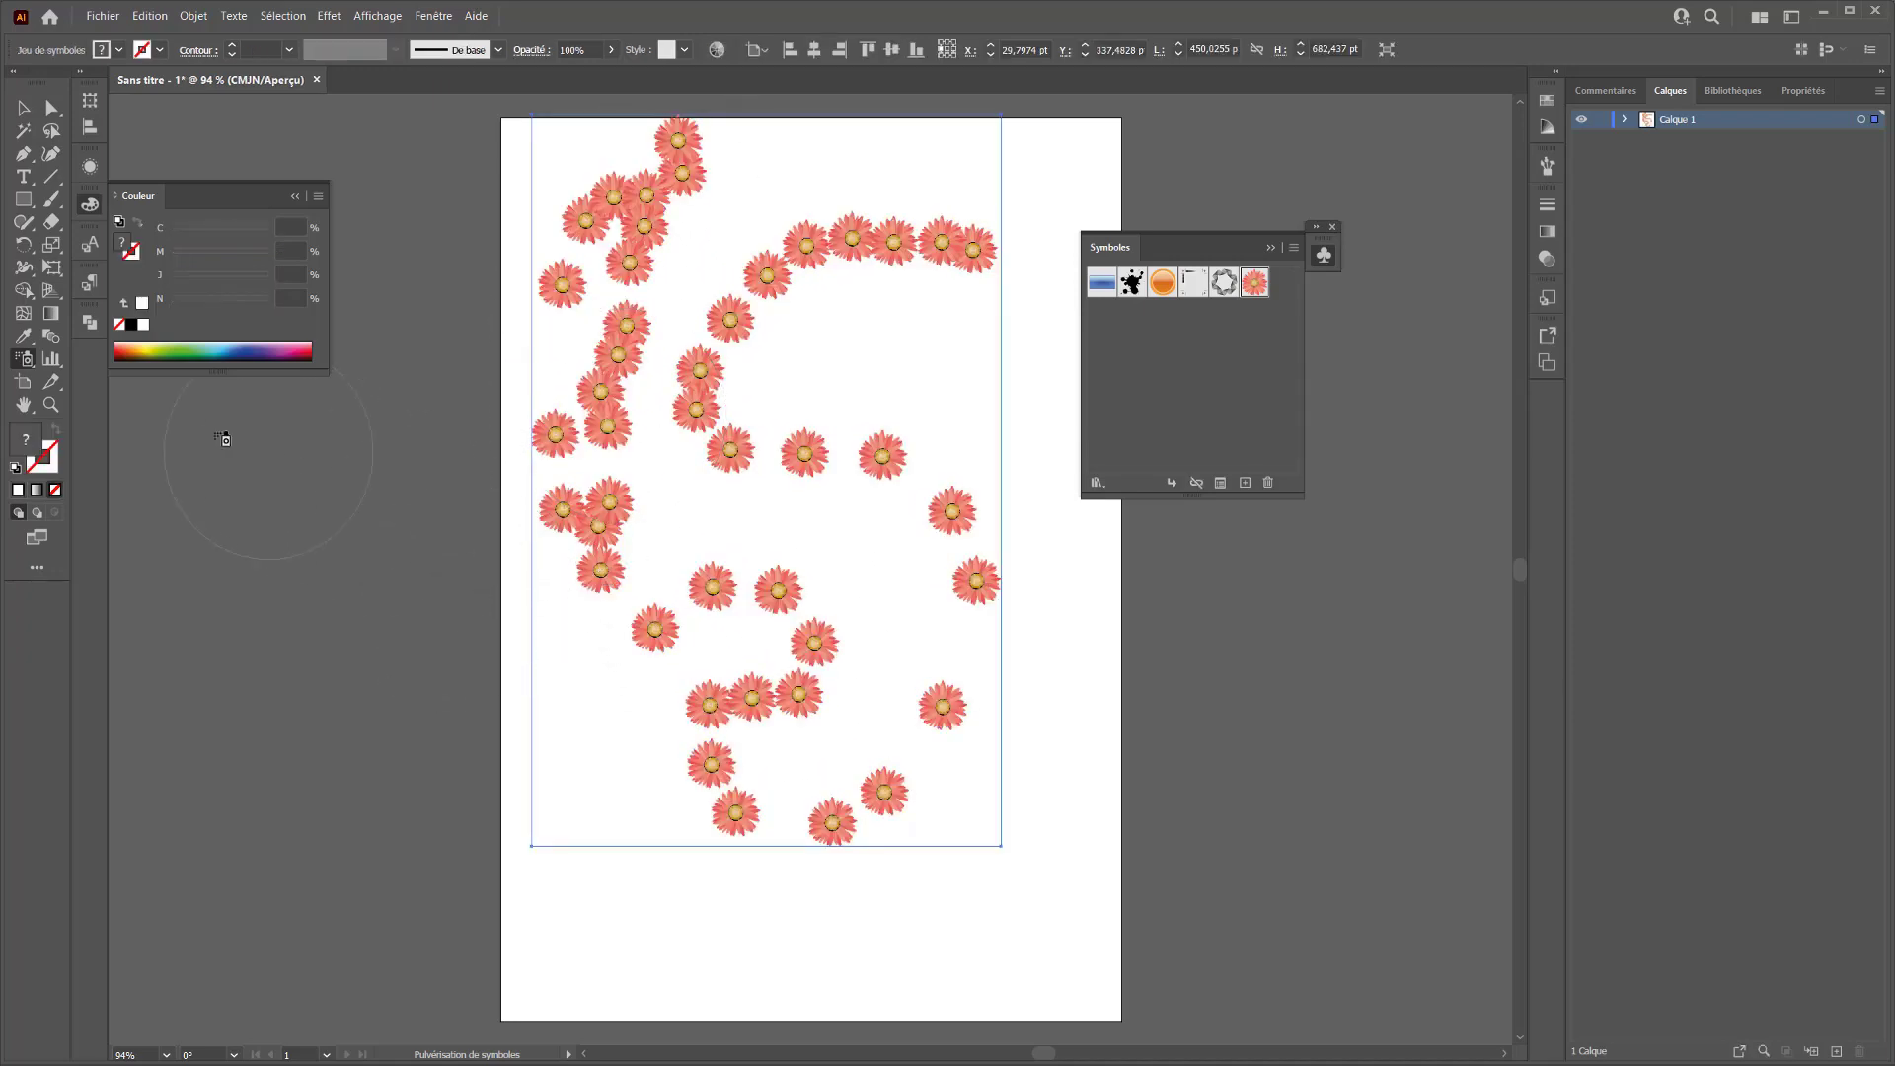
Set the symbolism tools' diameter to 150 pt in the symbol sprayer's options
double_click(34, 368)
left_click_drag(1551, 178, 1347, 175)
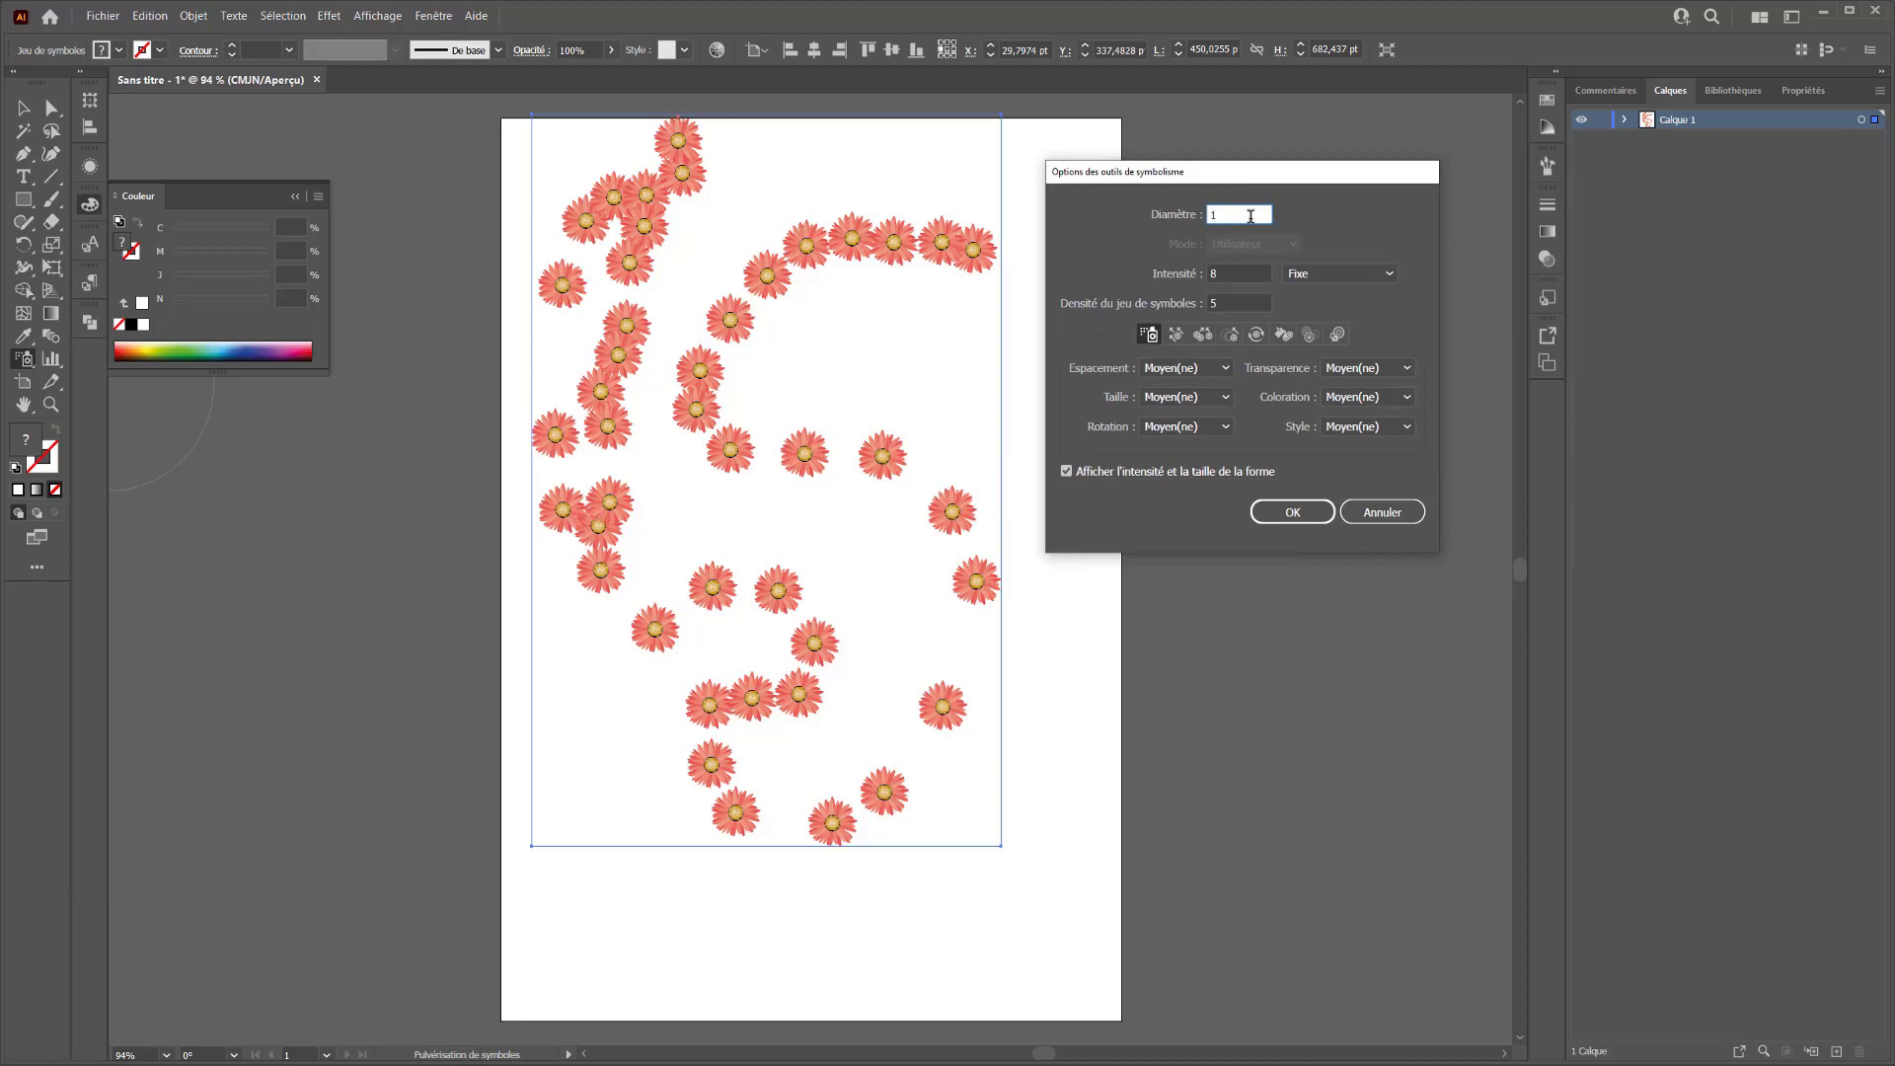
type("150")
left_click(1237, 272)
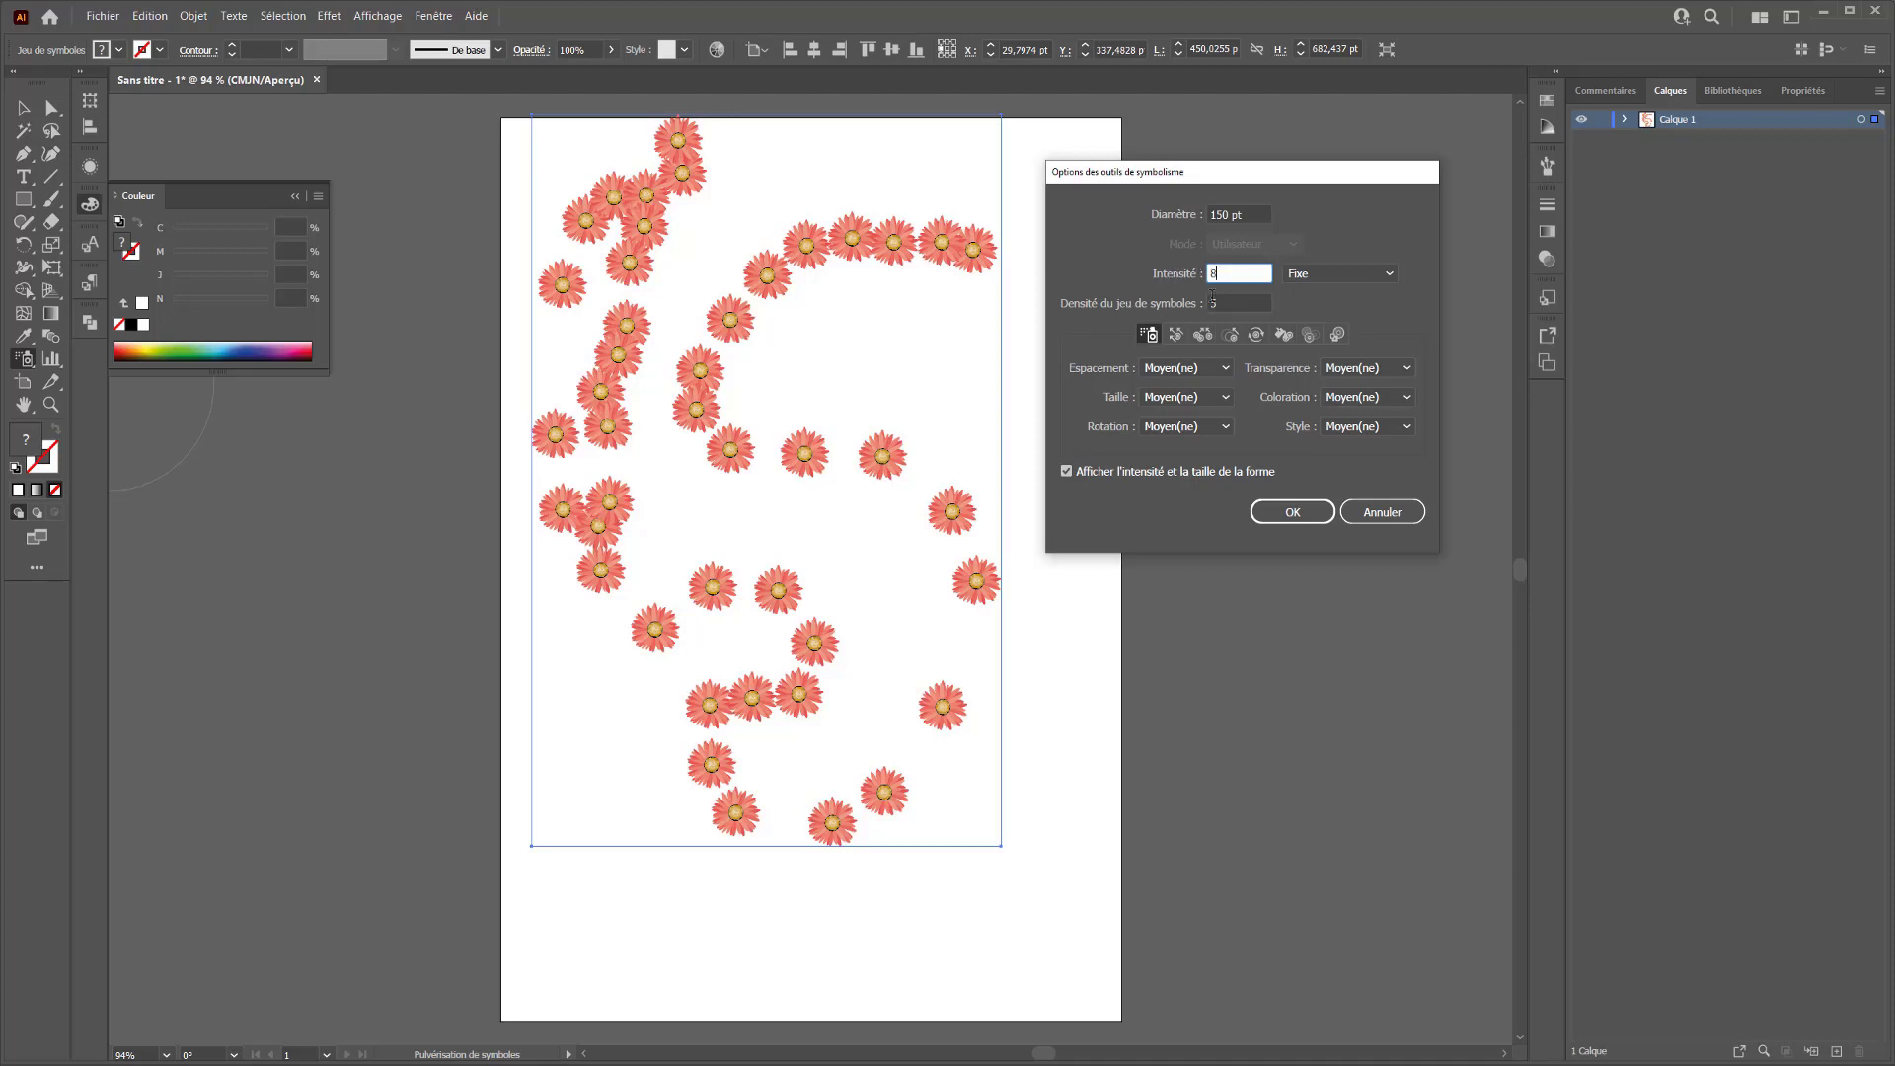
left_click(1212, 302)
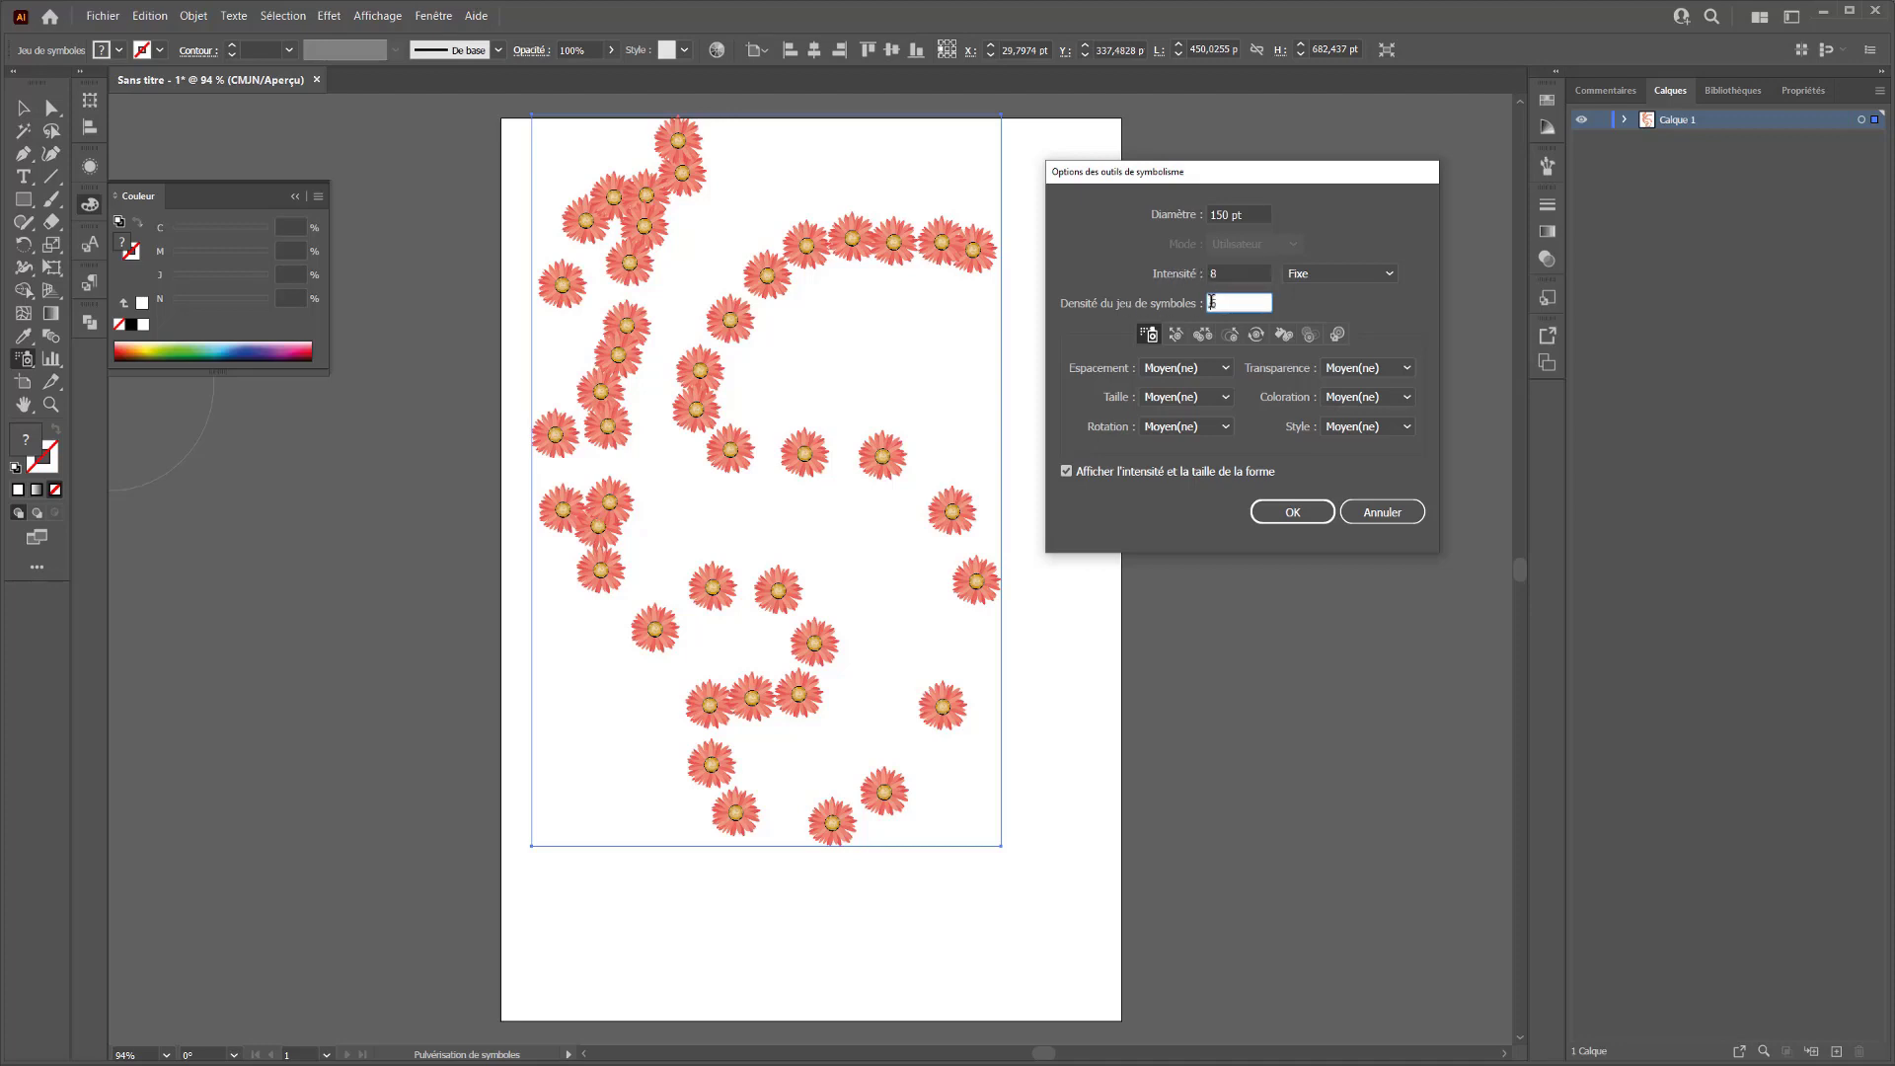
Review the options of the sliding, spacing, resizing, rotation and coloration symbol tools, returning to Pulvérisation de symboles
left_click(1175, 334)
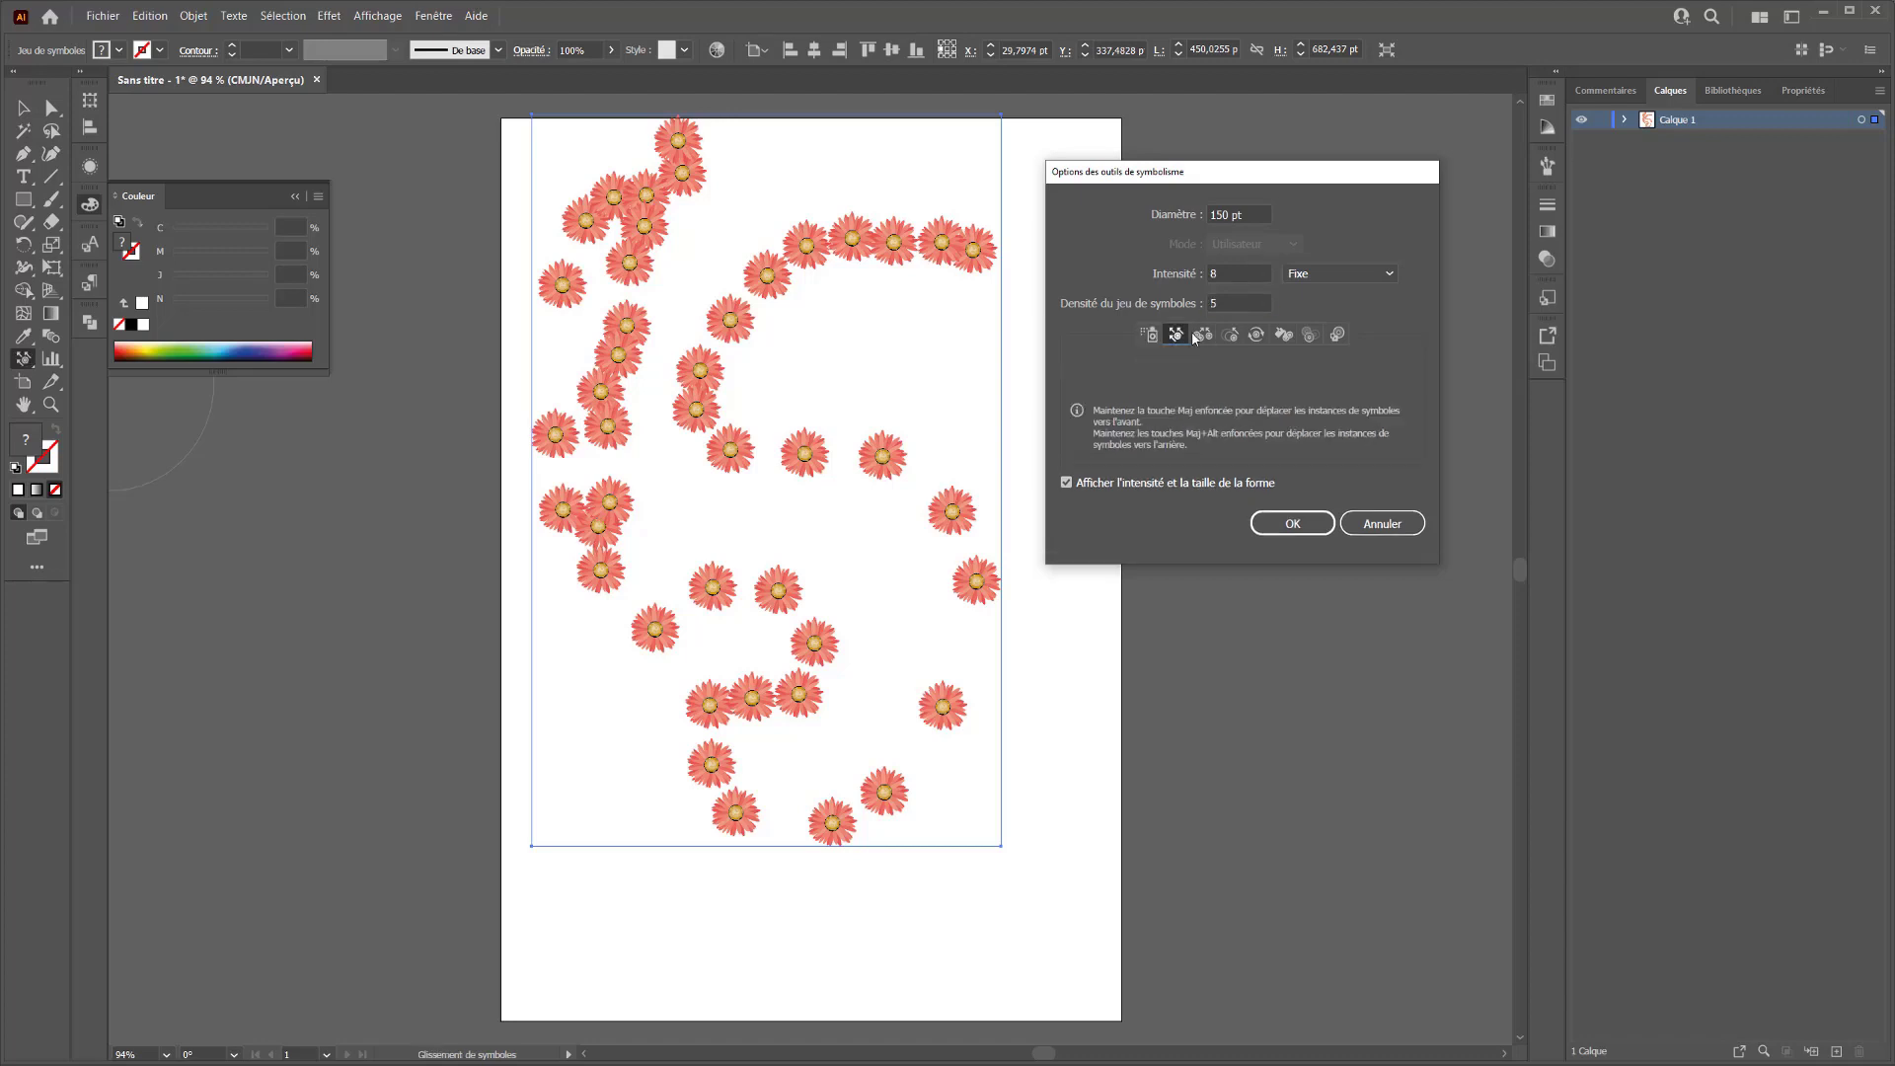
left_click(1204, 335)
left_click(1231, 334)
left_click(1256, 335)
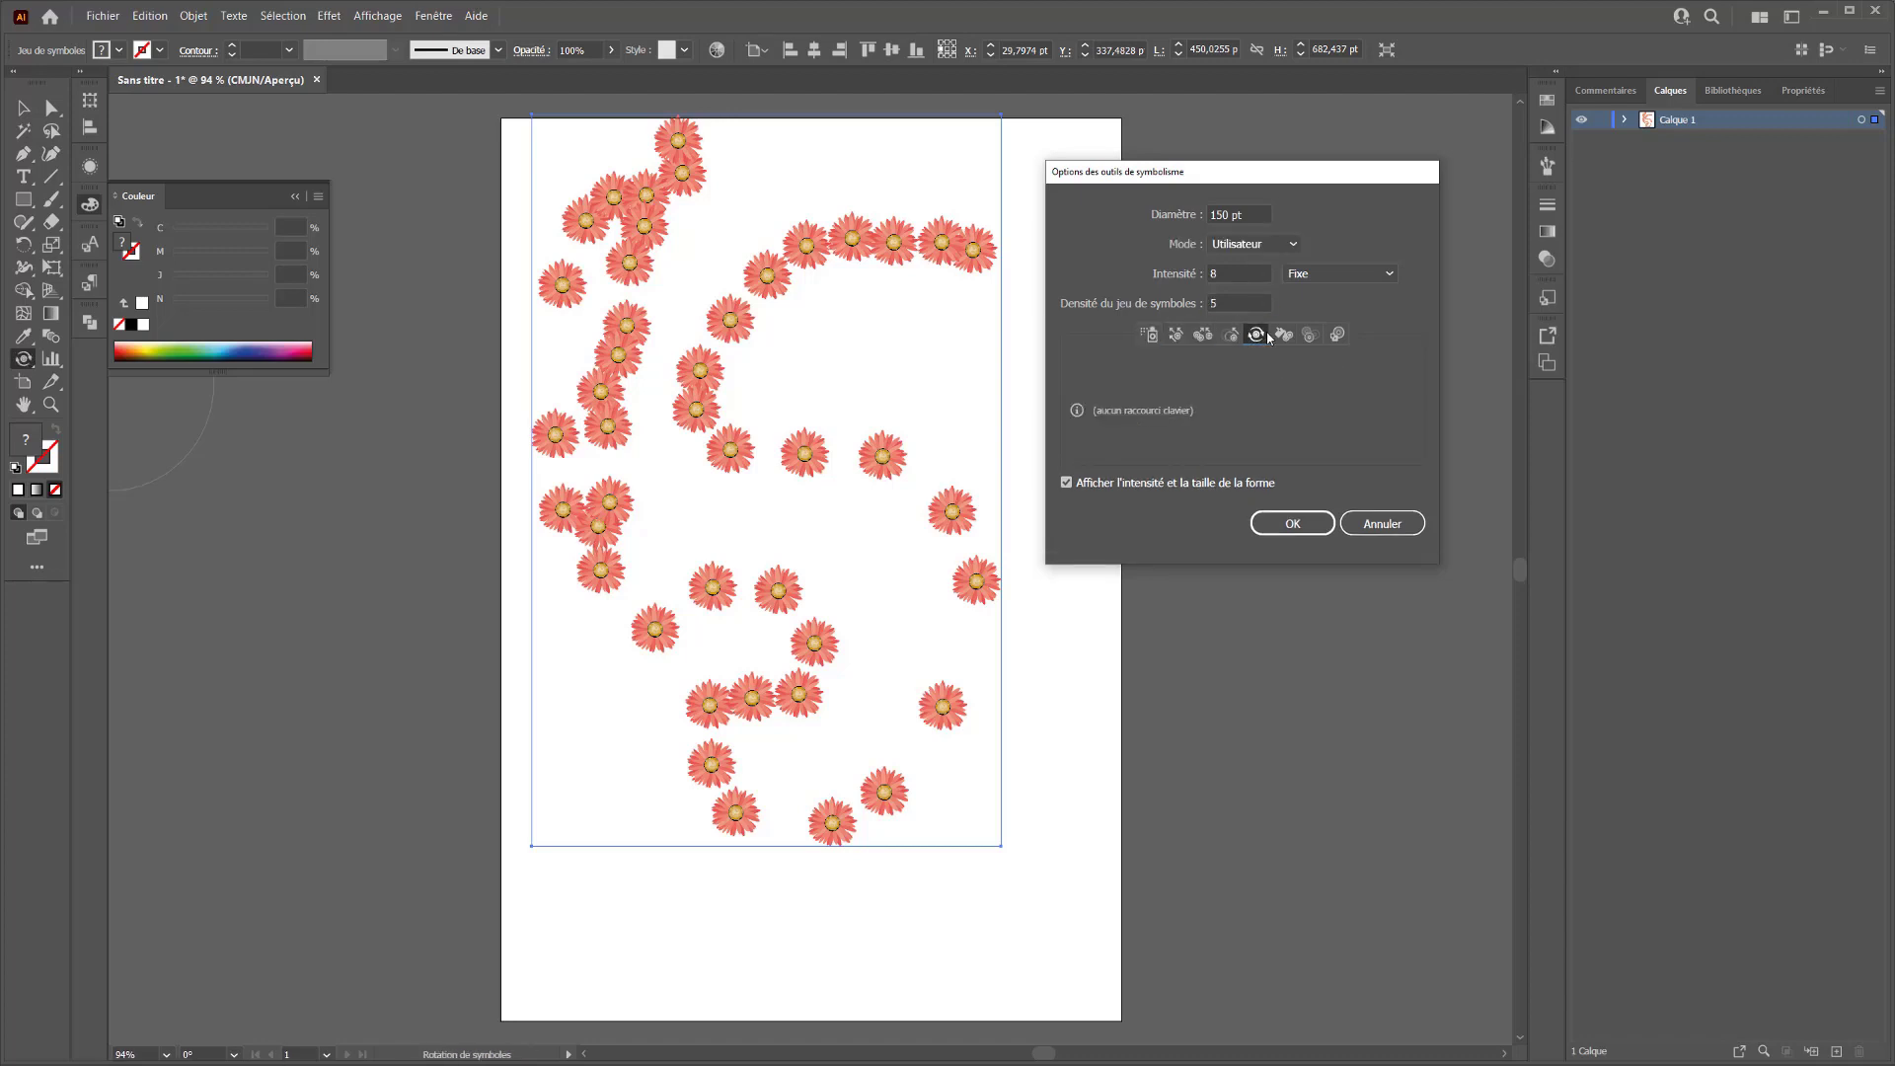
left_click(1285, 336)
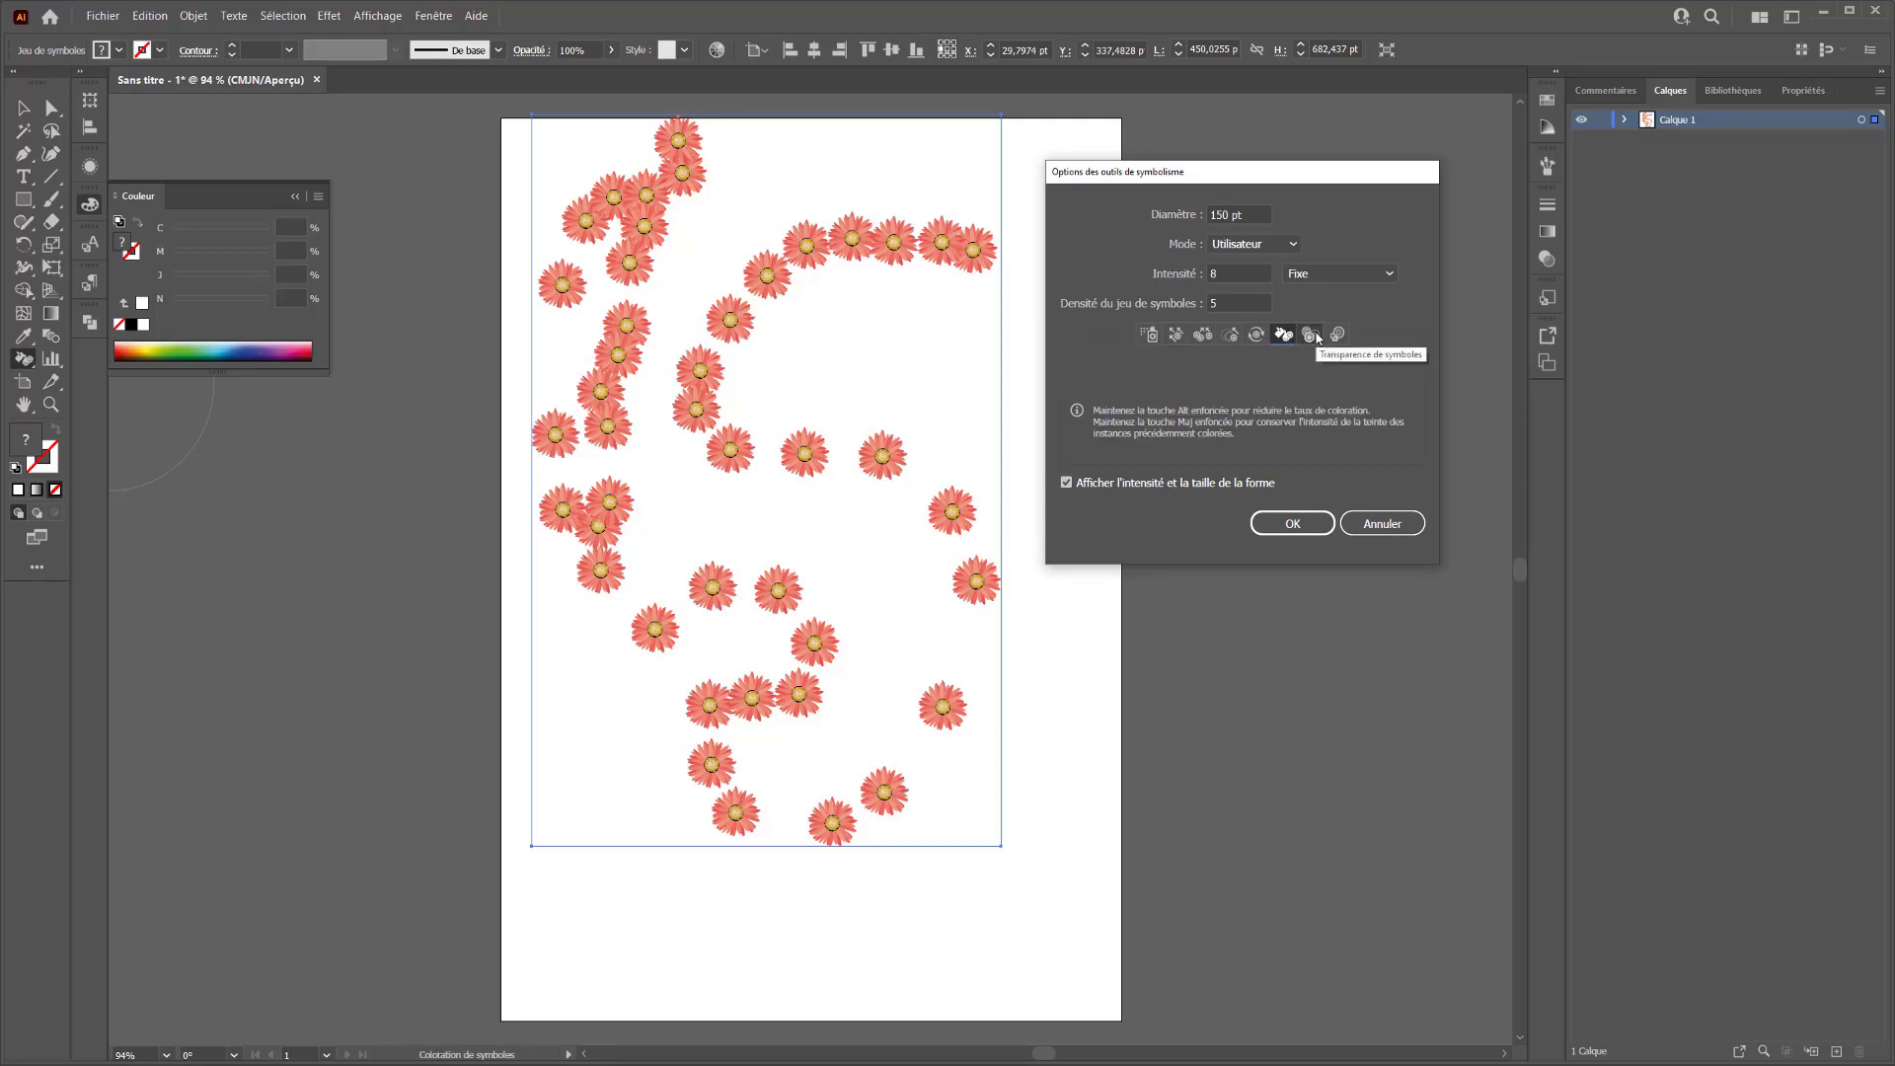
left_click(1176, 335)
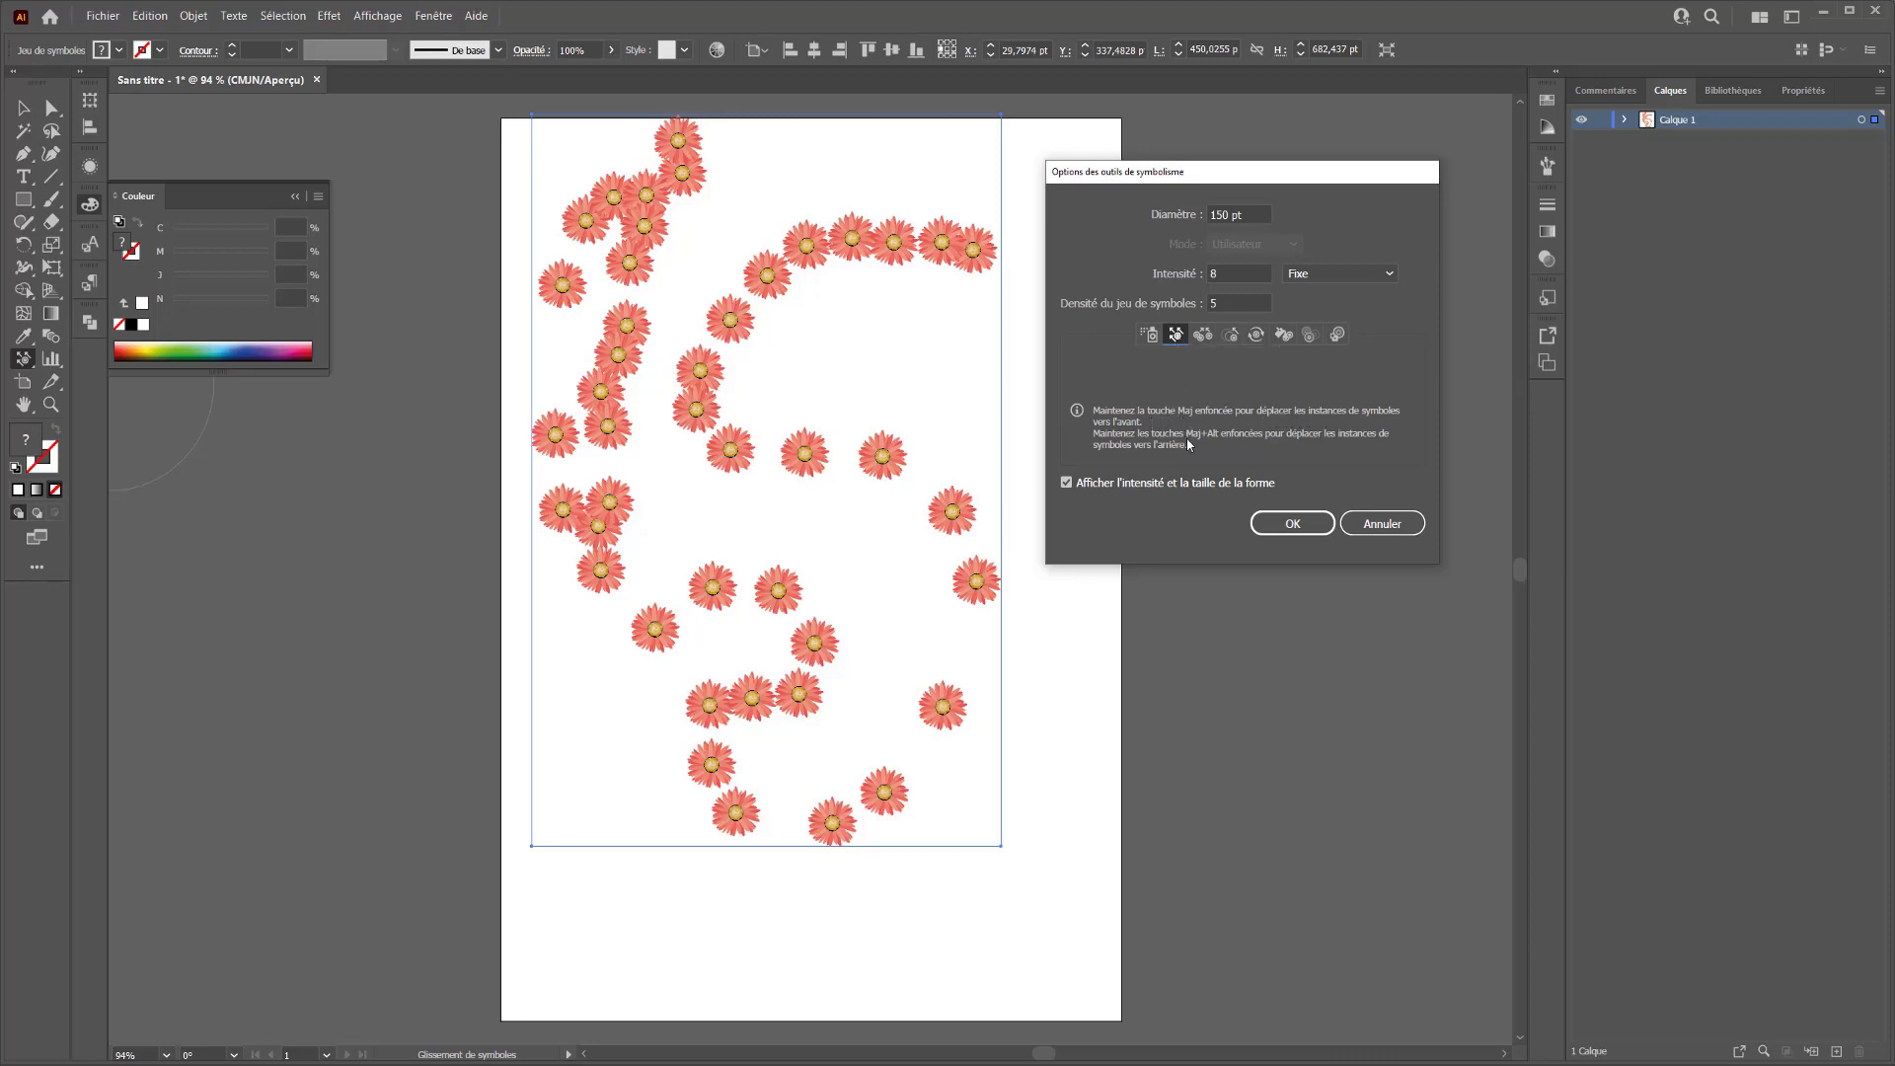
left_click(1152, 337)
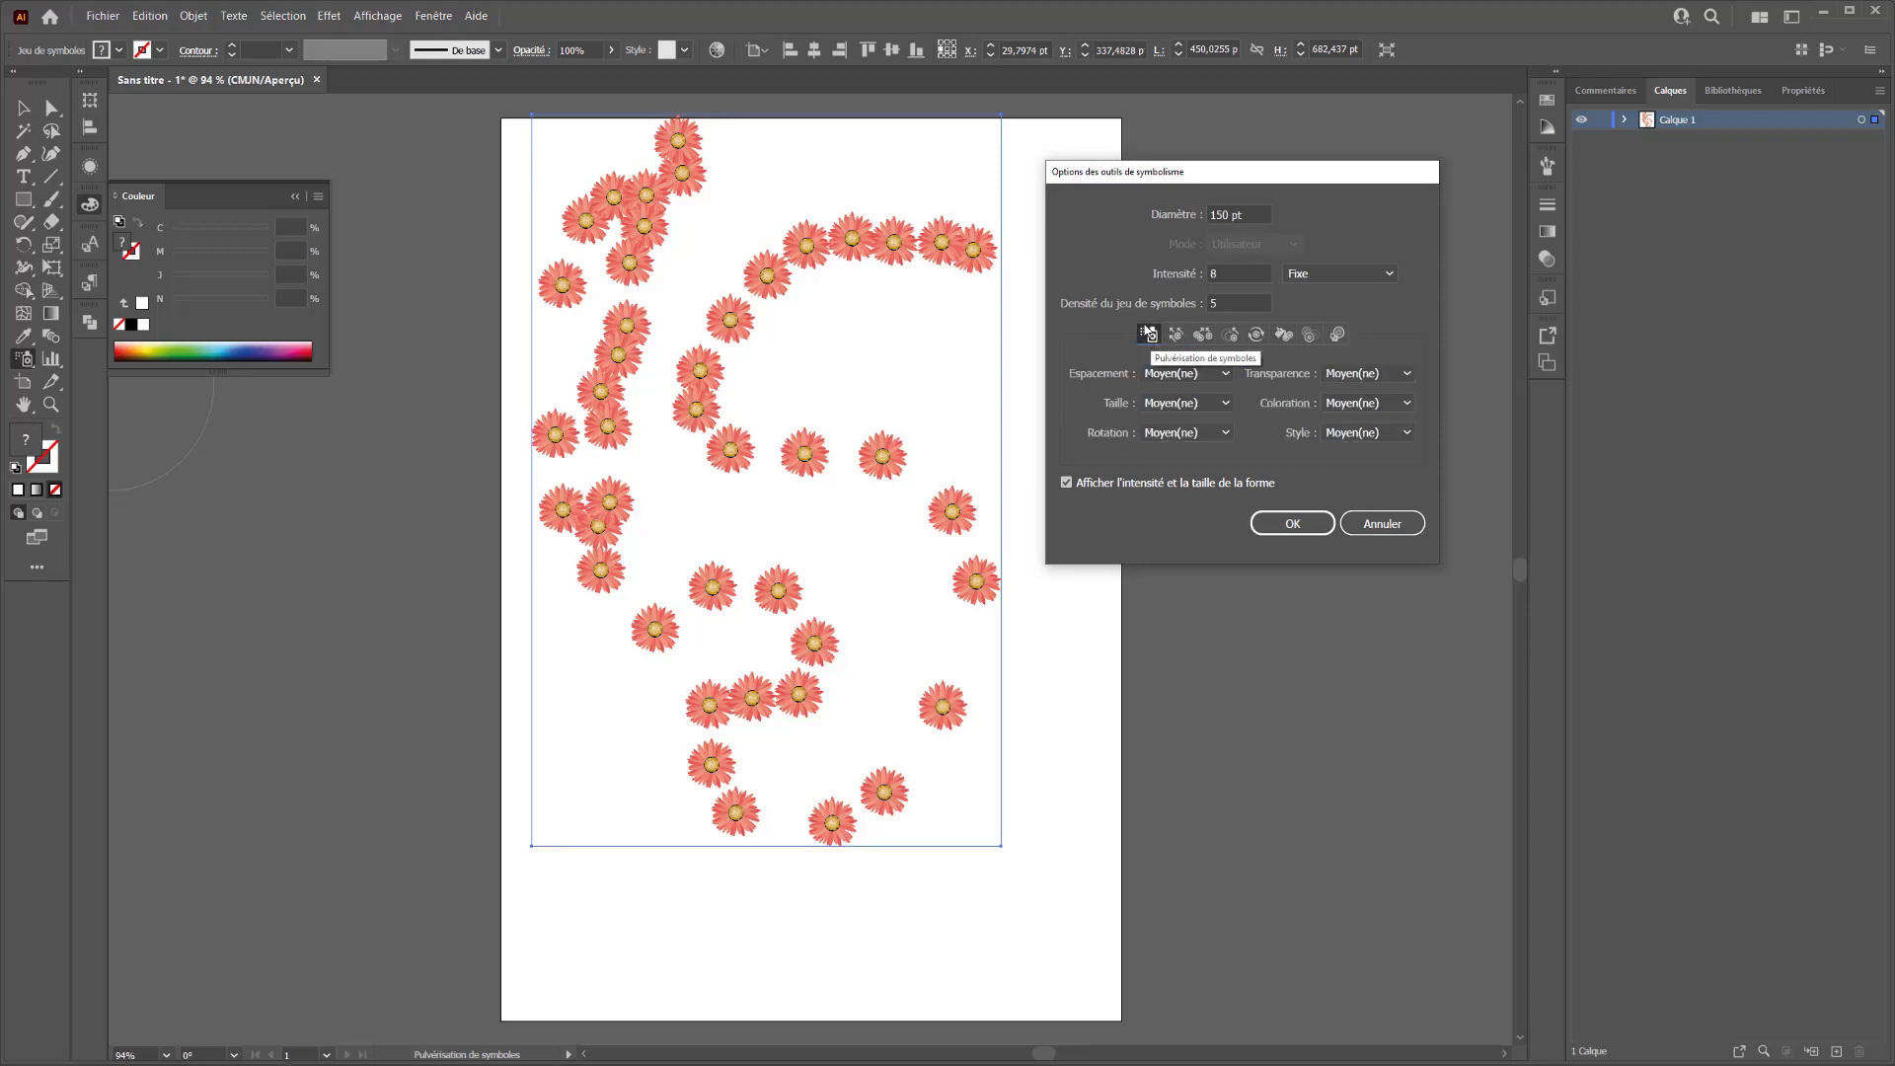
Set the sprayer's Espacement, Taille and Rotation options to Utilisateur
left_click(1180, 373)
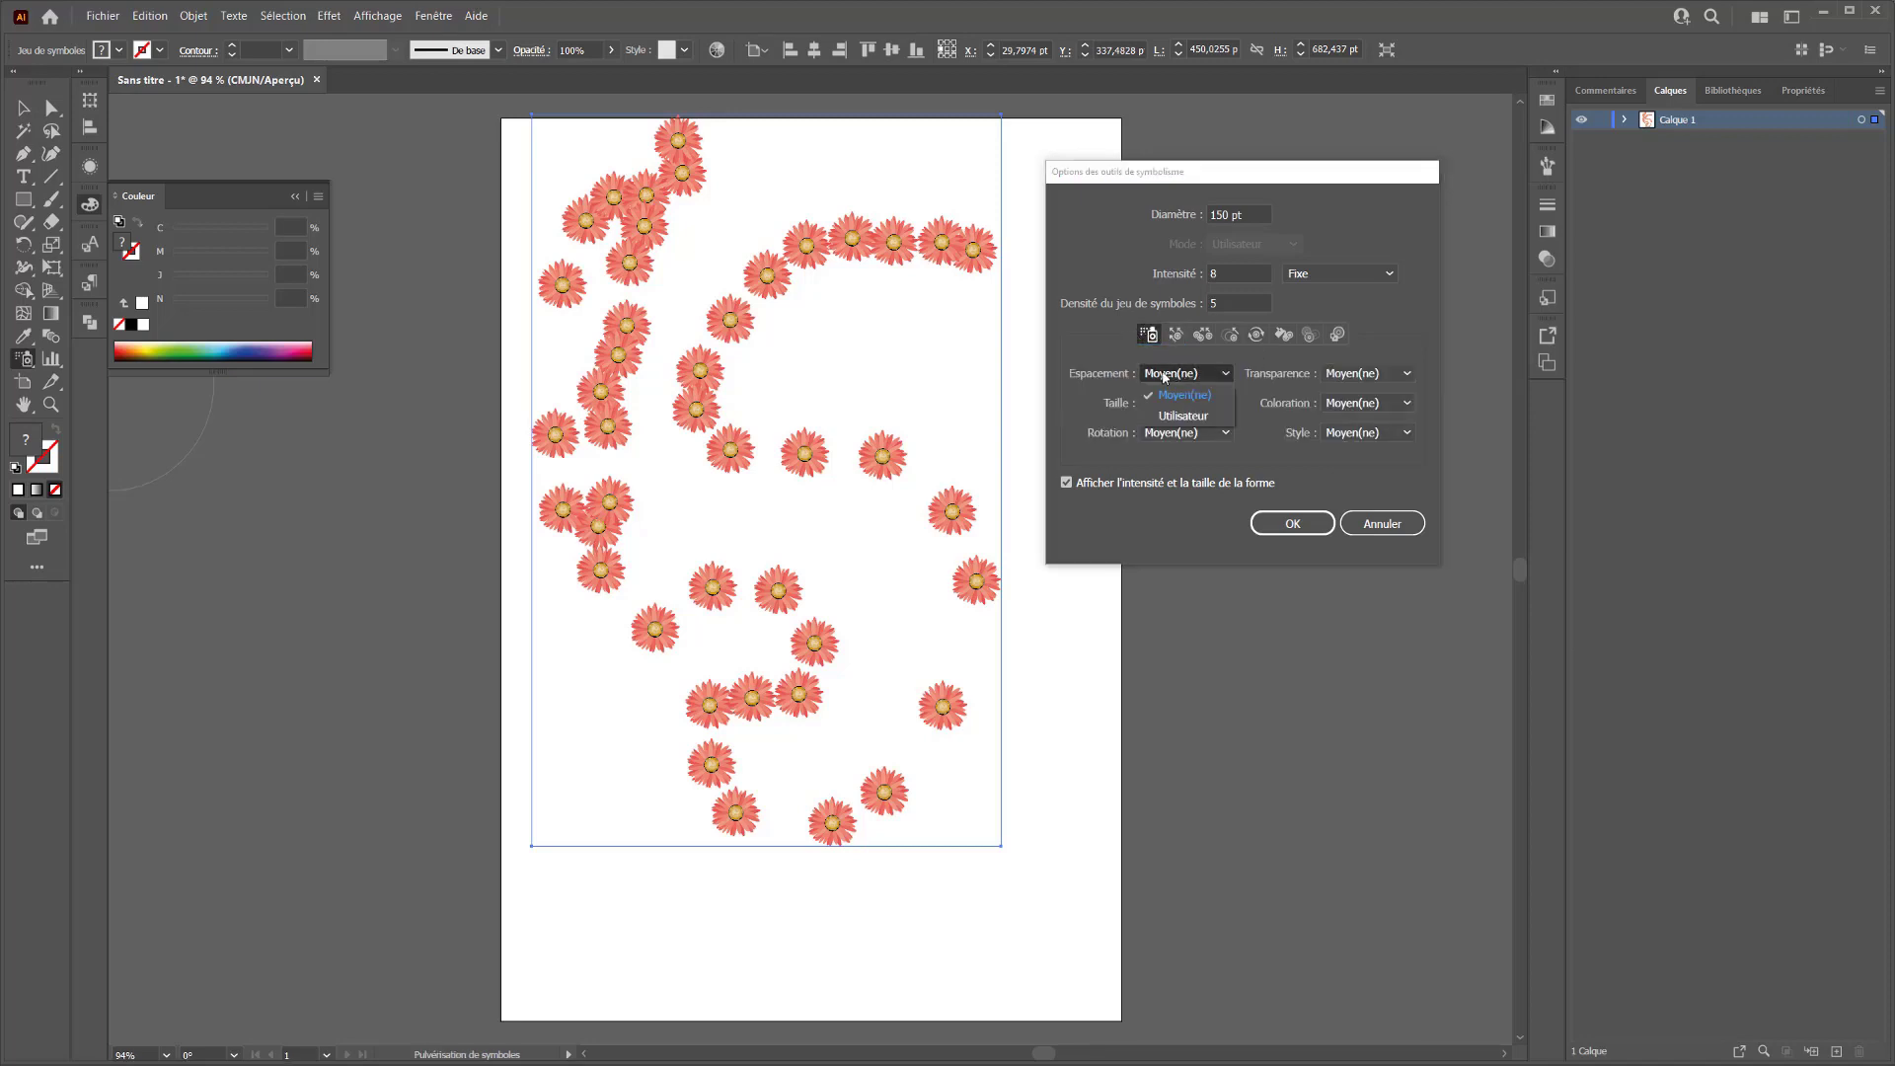
left_click(1162, 373)
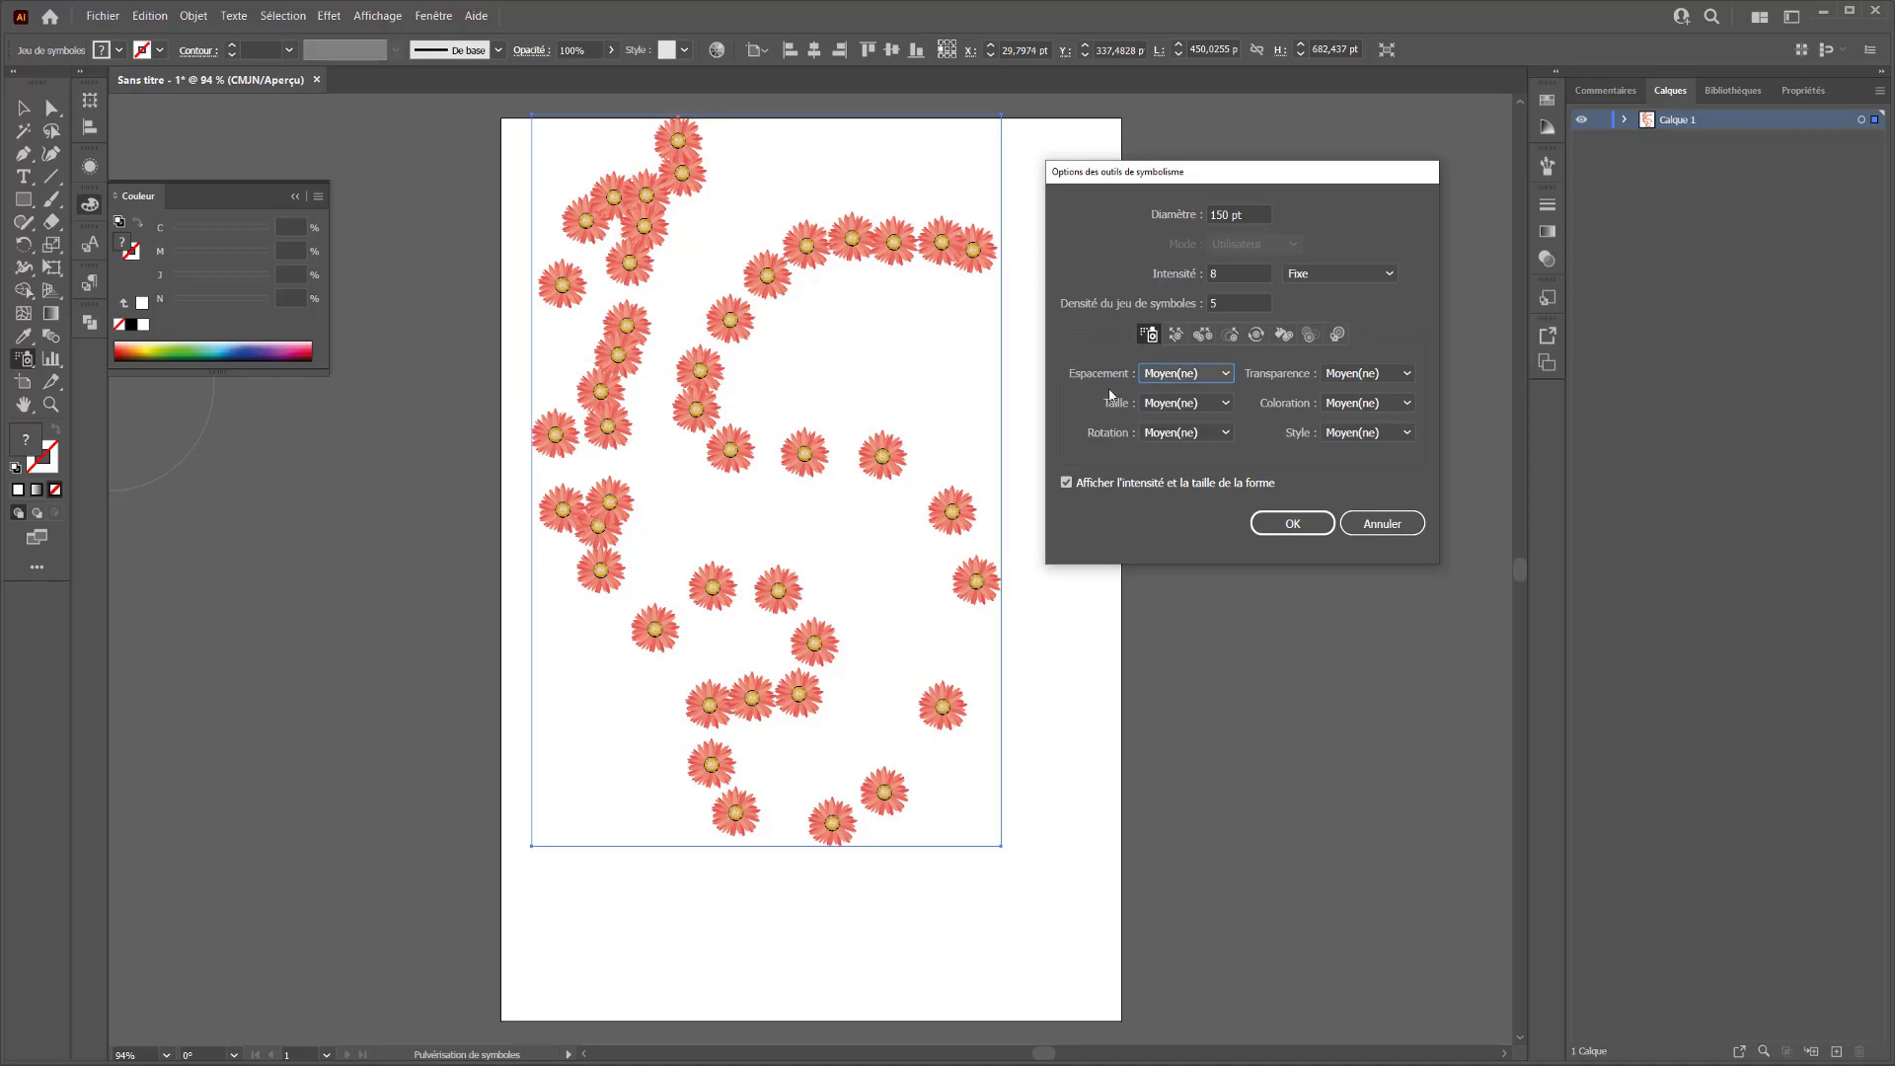
left_click(1221, 375)
left_click(1169, 406)
left_click(1167, 403)
left_click(1177, 445)
left_click(1184, 433)
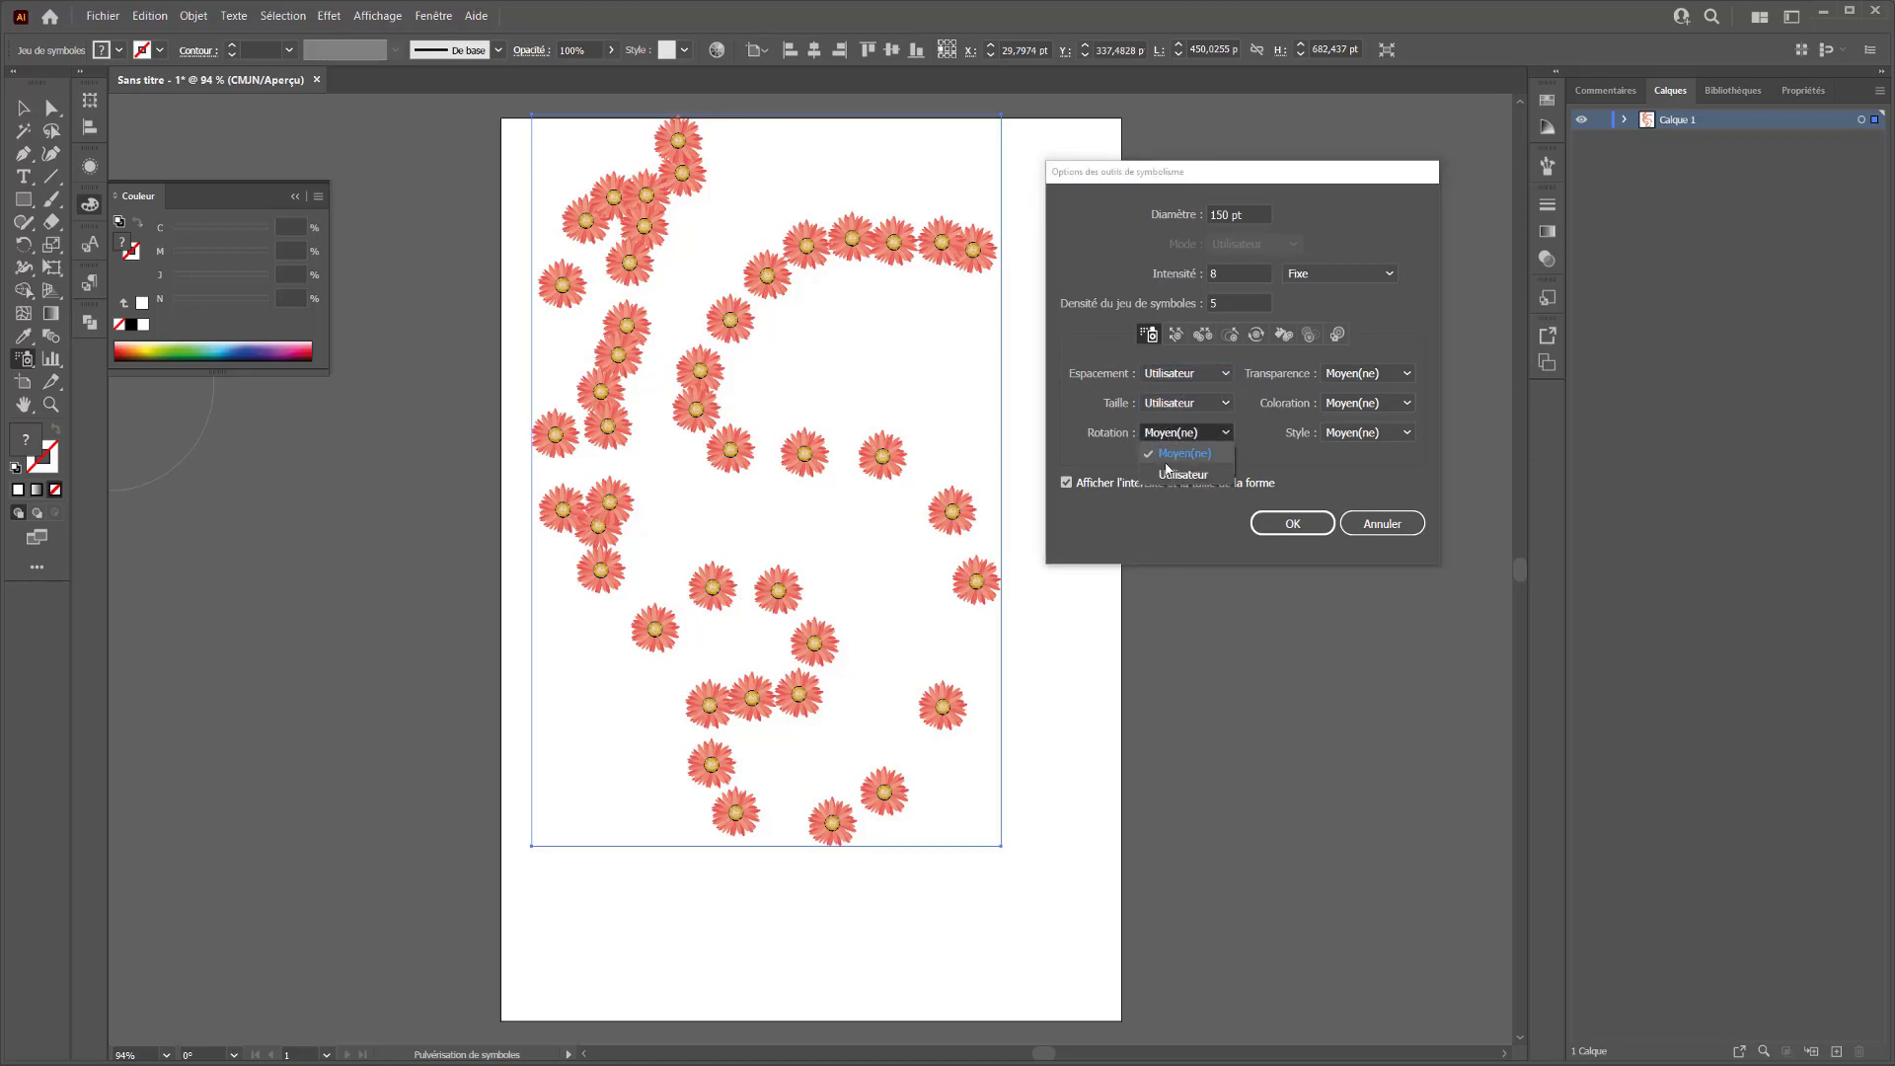
left_click(1175, 474)
Set the sprayer's Transparence, Coloration and Style options to Utilisateur and apply the settings
left_click(1358, 375)
left_click(1360, 414)
left_click(1363, 402)
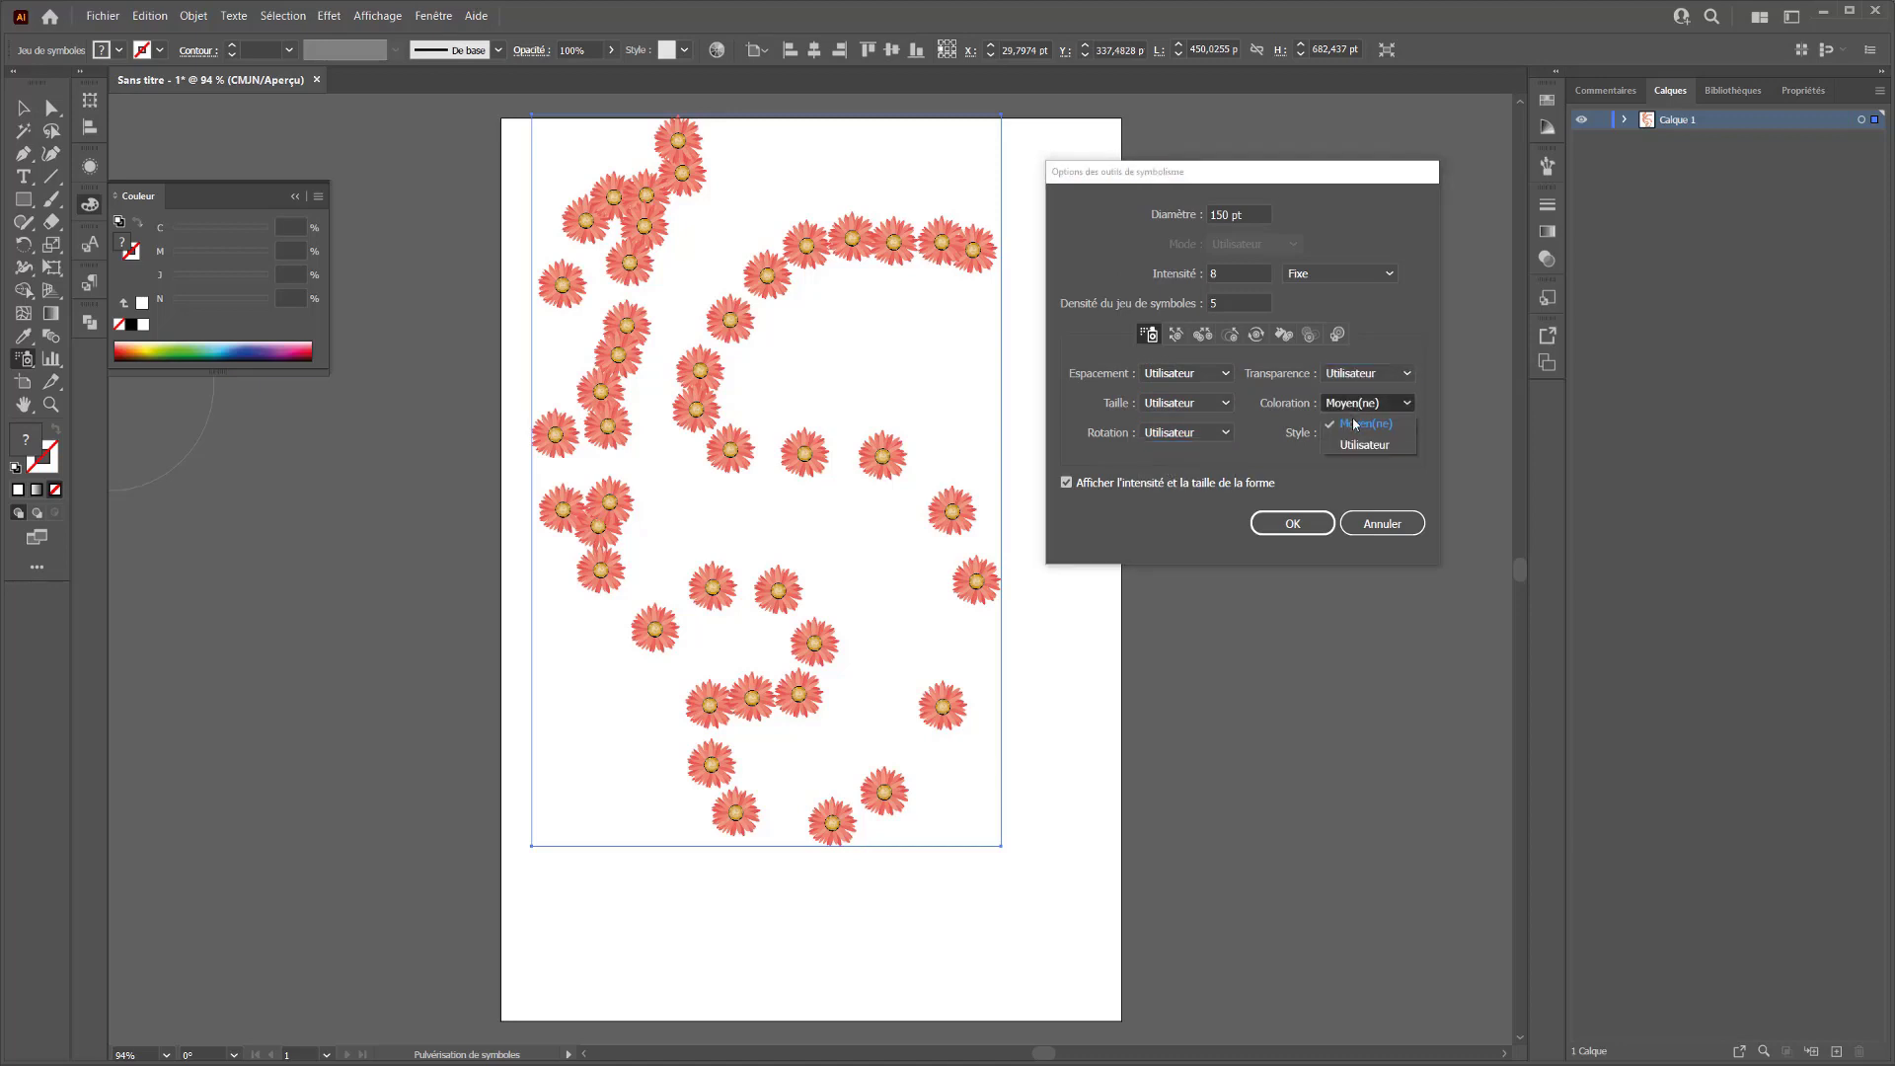
left_click(1362, 445)
left_click(1367, 432)
left_click(1353, 471)
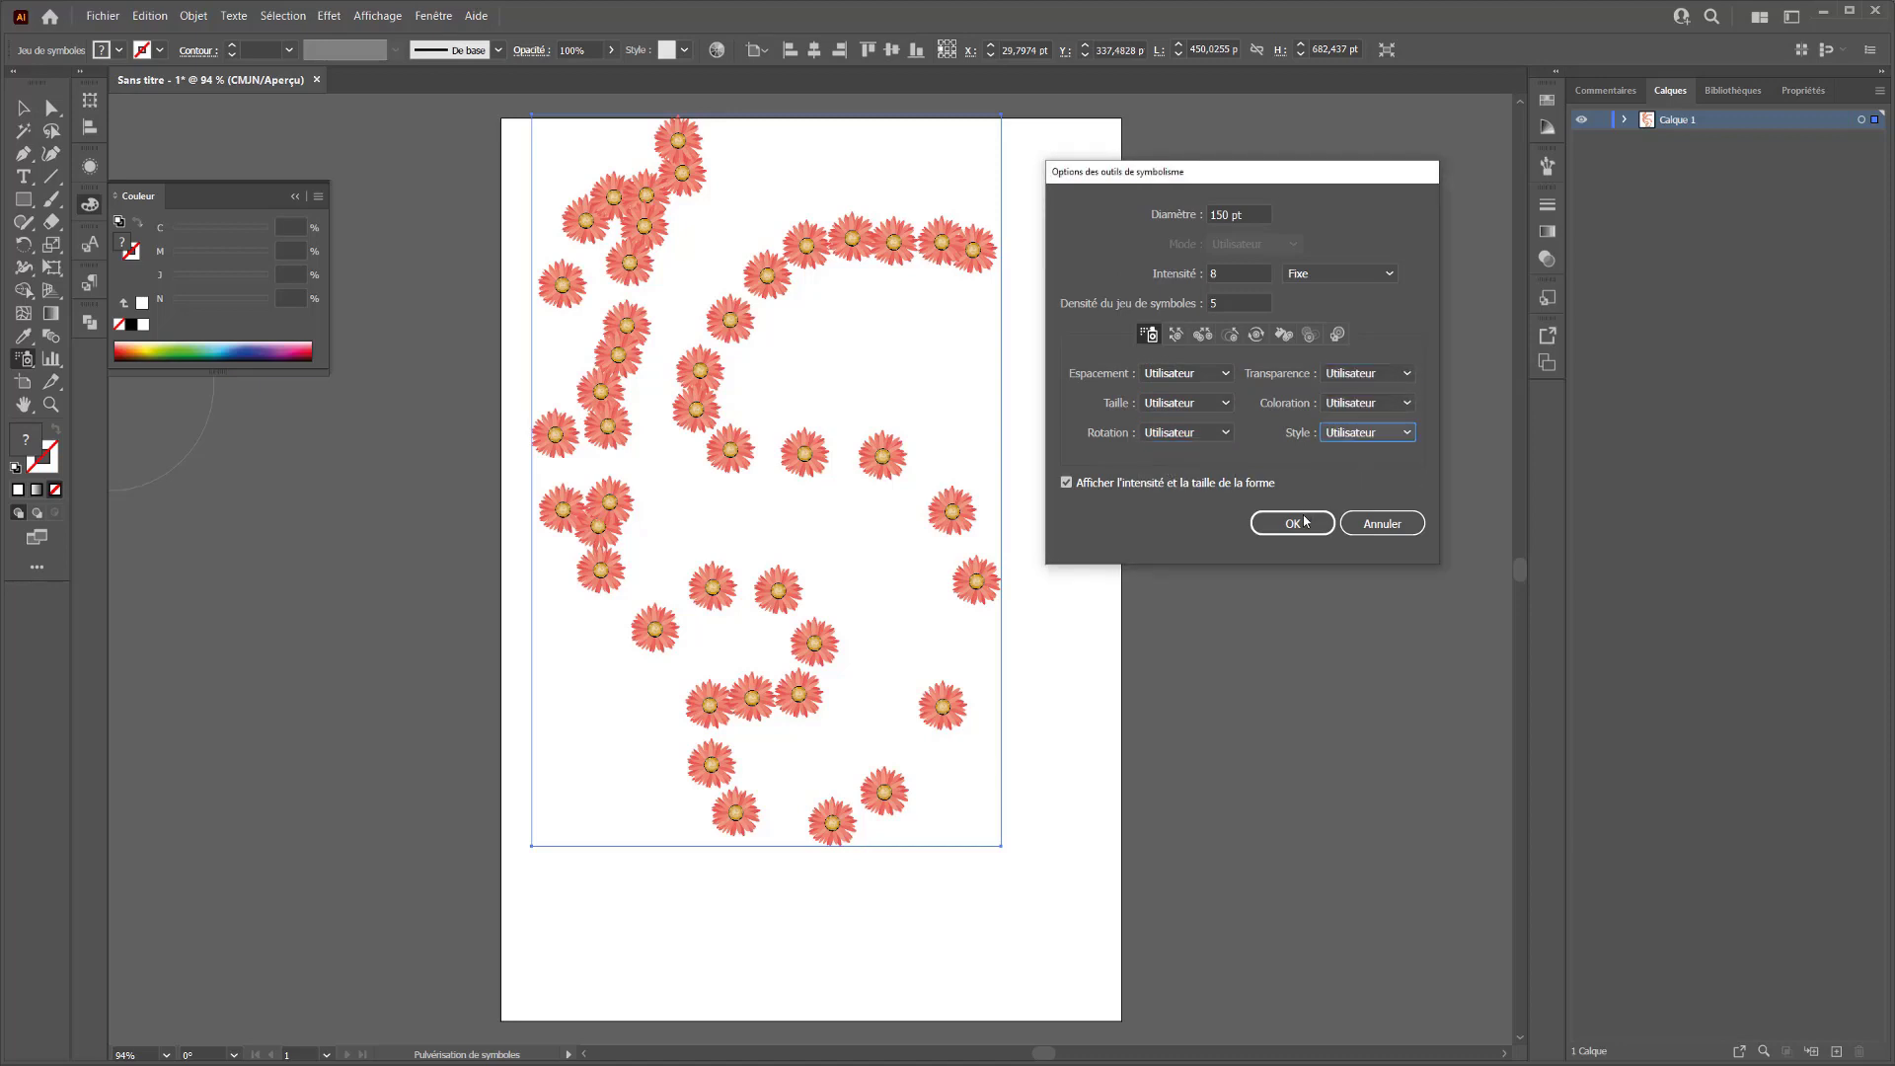
left_click(1292, 523)
Try spraying flower symbols on the empty canvas beside the artboard with the Utilisateur settings, and undo the spray
left_click_drag(1260, 453, 446, 448)
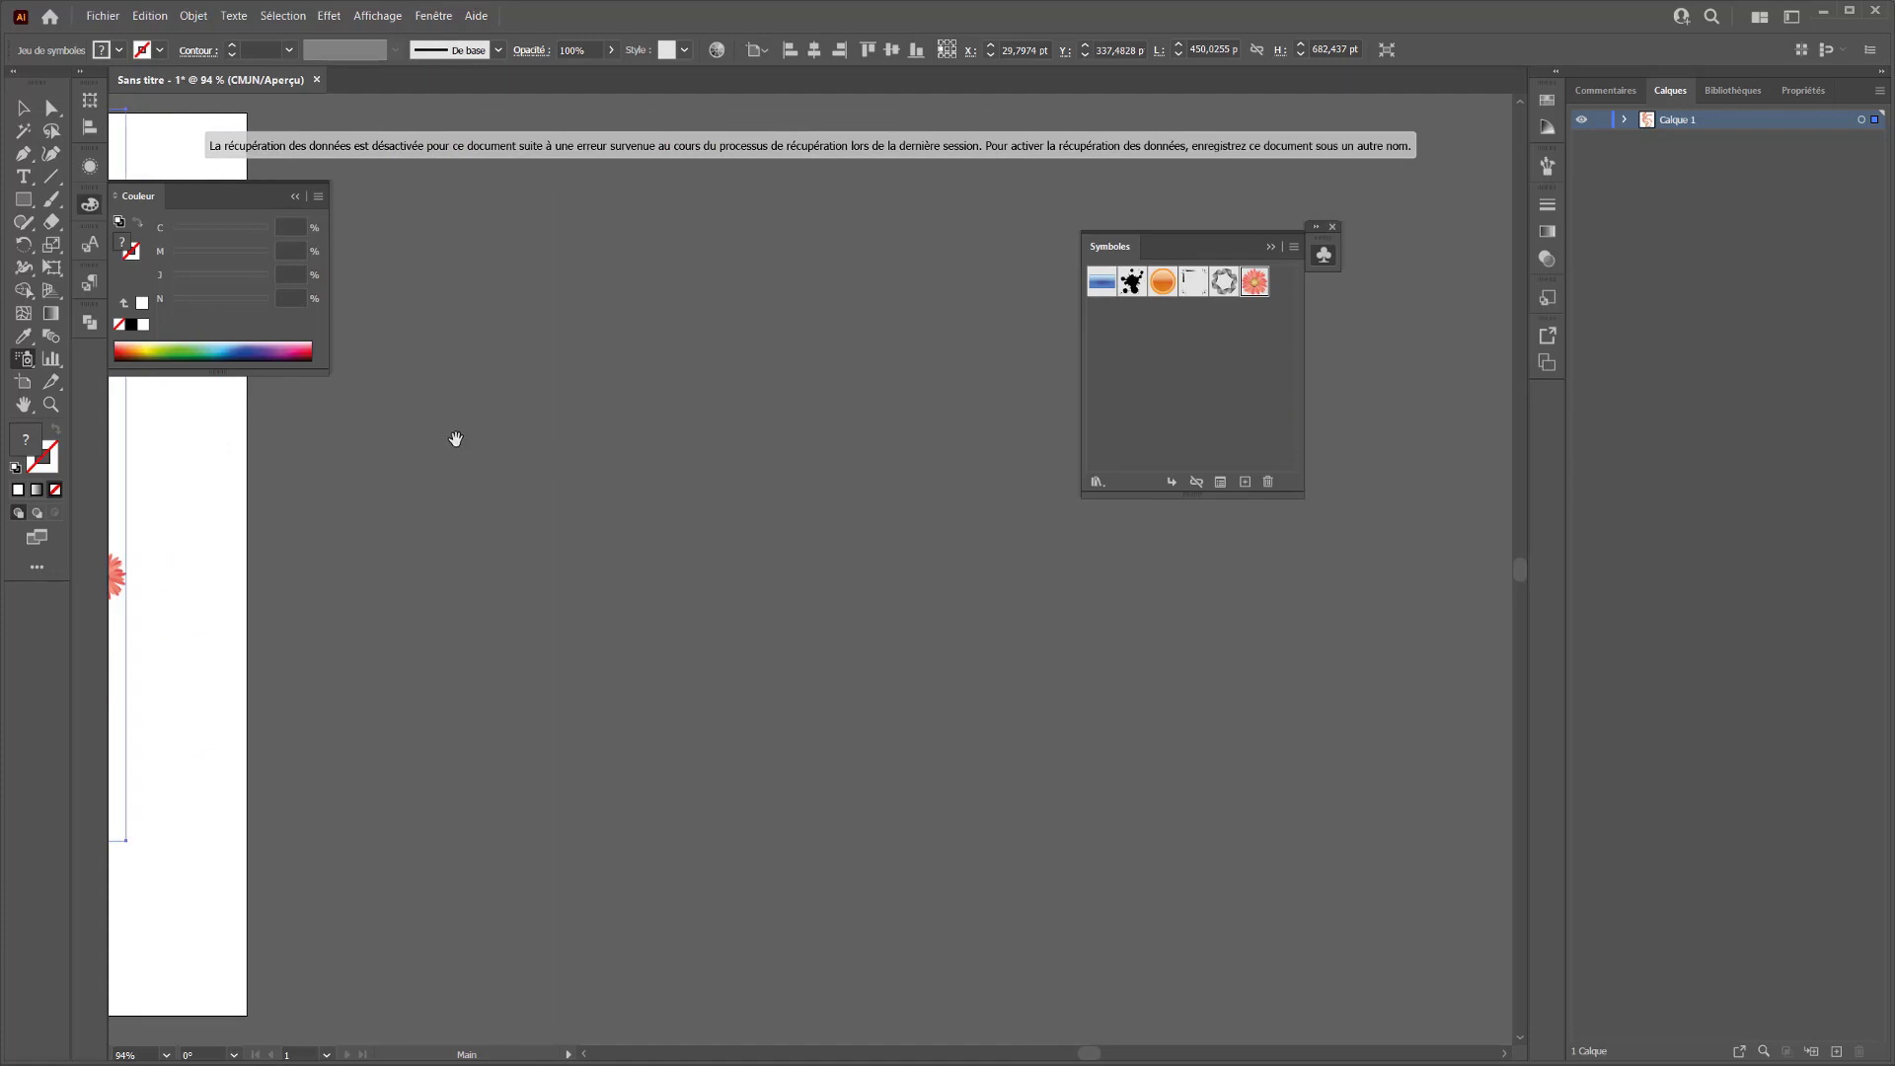
mouse_move(869, 299)
left_mouse_down()
mouse_move(727, 314)
mouse_move(696, 390)
mouse_move(781, 404)
mouse_move(850, 481)
mouse_move(757, 612)
mouse_move(584, 601)
mouse_move(532, 506)
mouse_move(684, 556)
mouse_move(745, 525)
left_mouse_up()
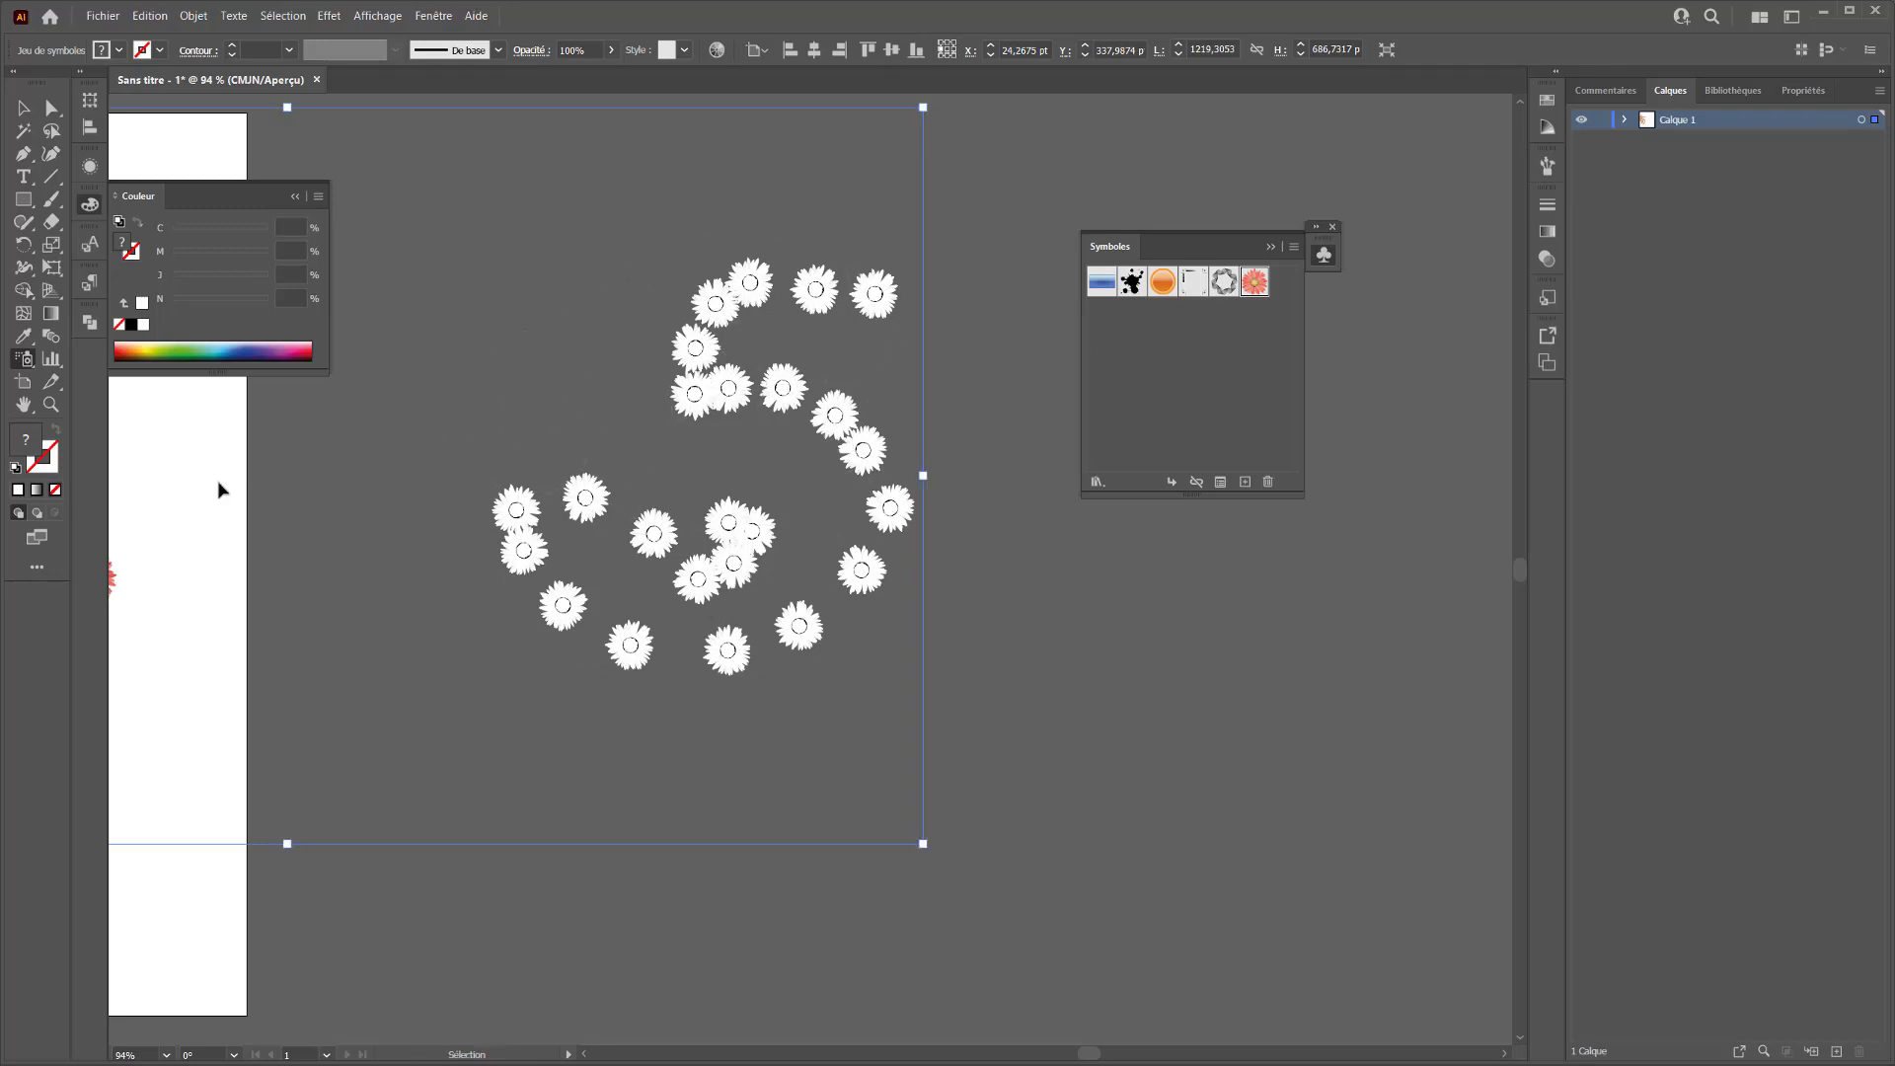
key("ctrl+z")
Set the fill colour to the blue 2e2ecc
double_click(28, 447)
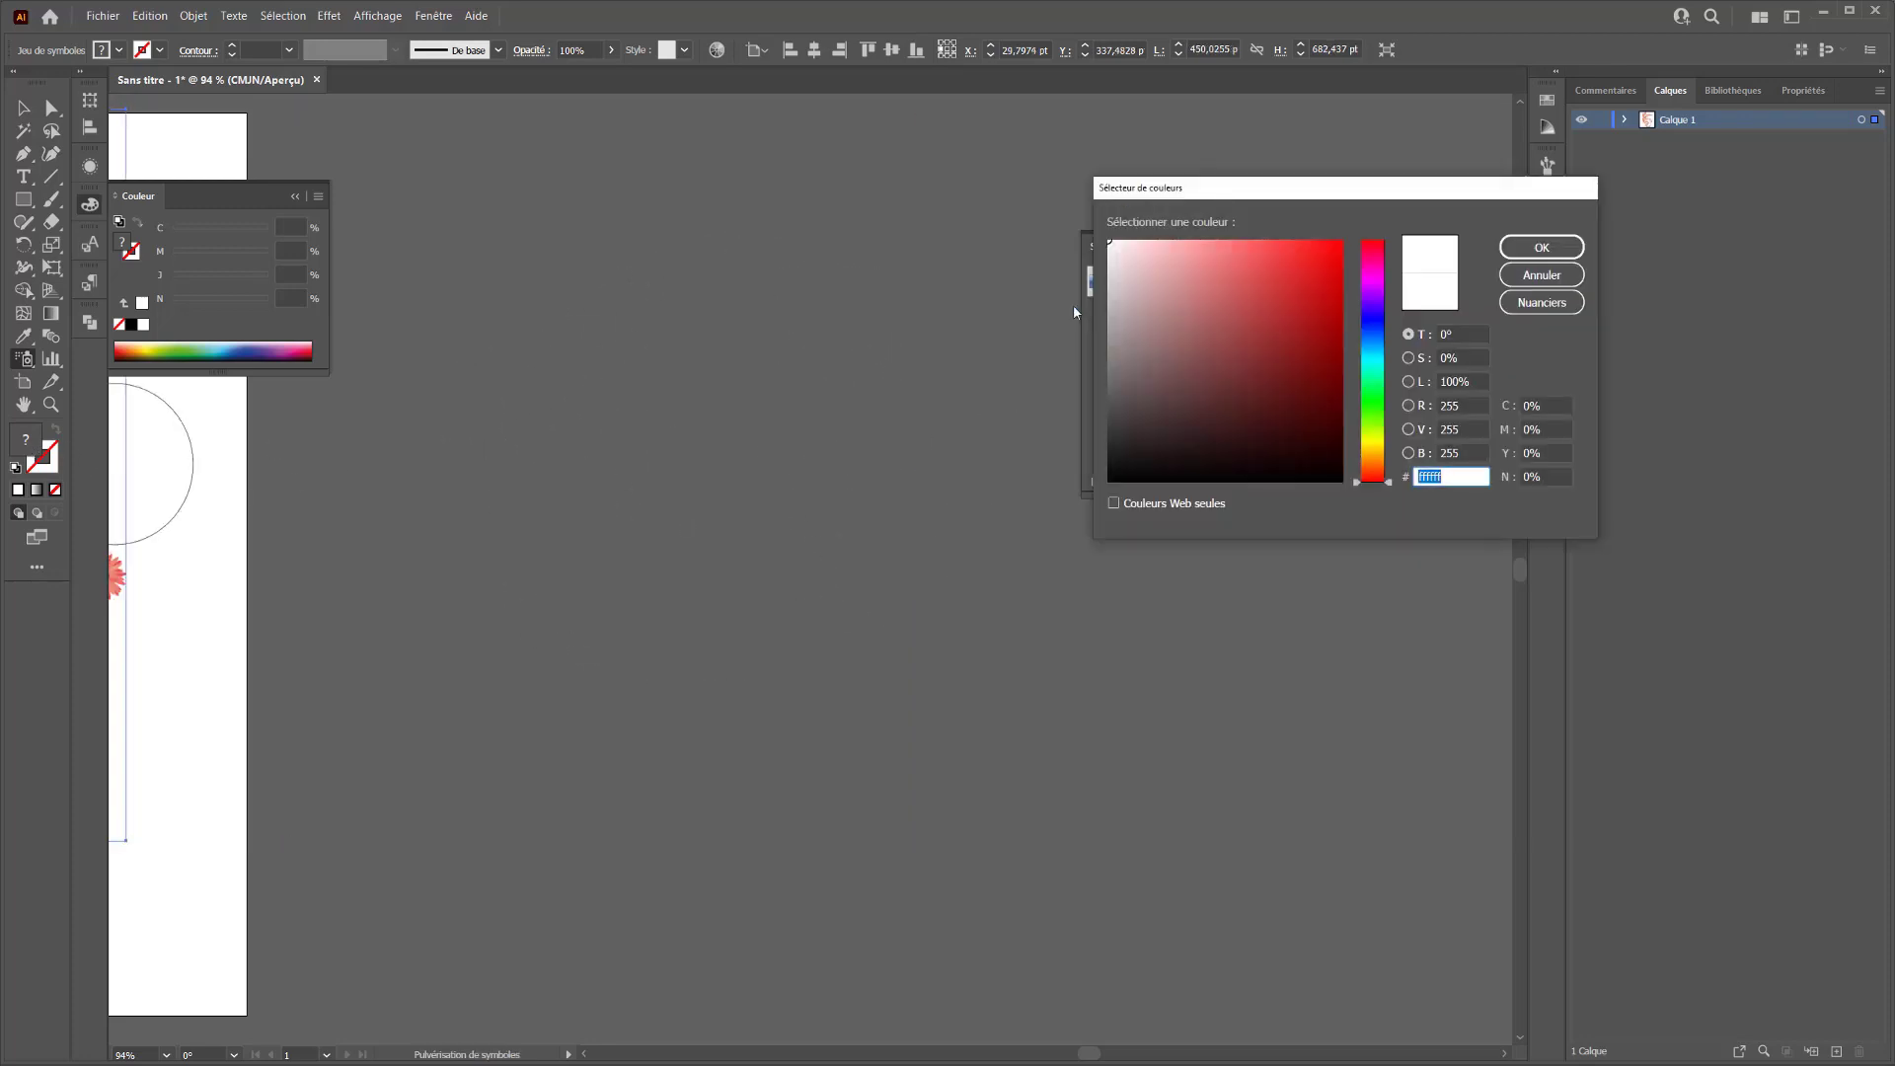
left_click(1190, 264)
left_click(1290, 287)
left_click(1372, 321)
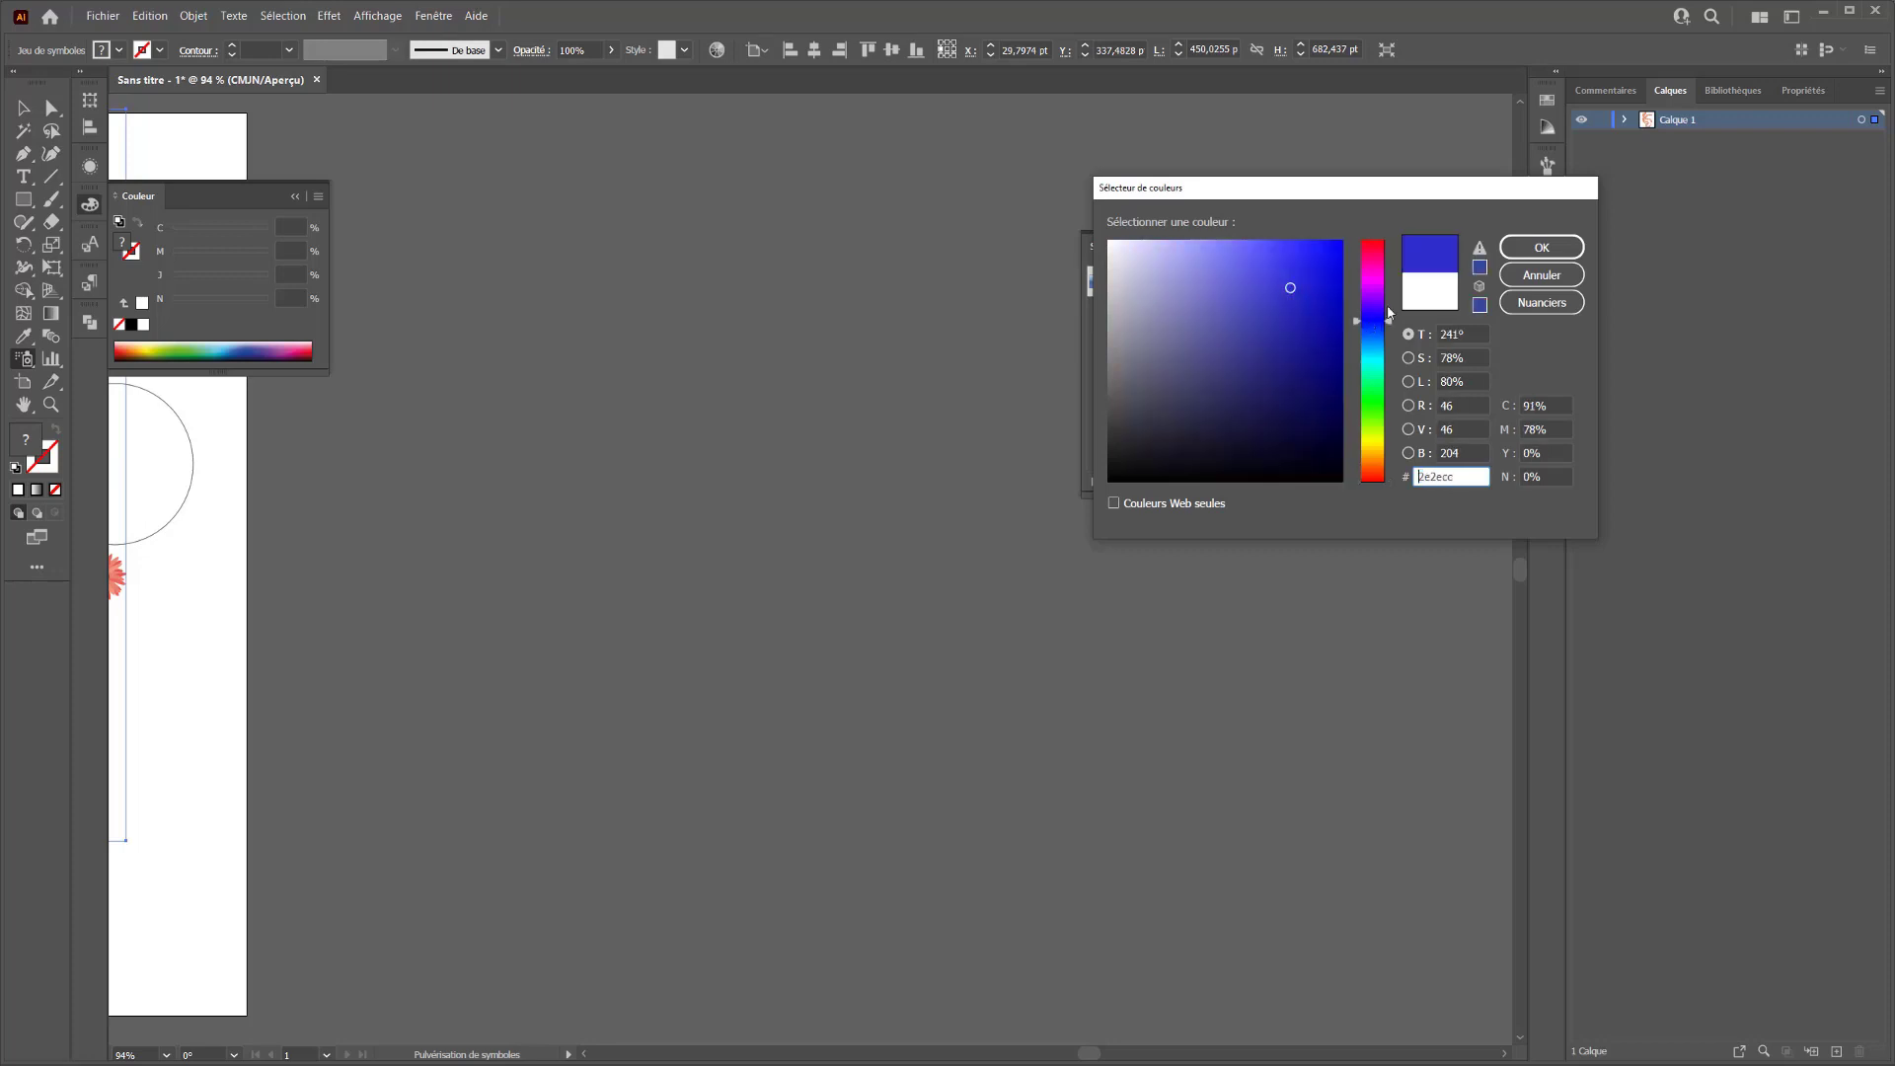
left_click(1525, 253)
Try spraying flower symbols beside the artboard with the blue fill, and undo the spray
mouse_move(804, 262)
left_mouse_down()
mouse_move(643, 359)
mouse_move(909, 566)
mouse_move(632, 736)
mouse_move(717, 719)
left_mouse_up()
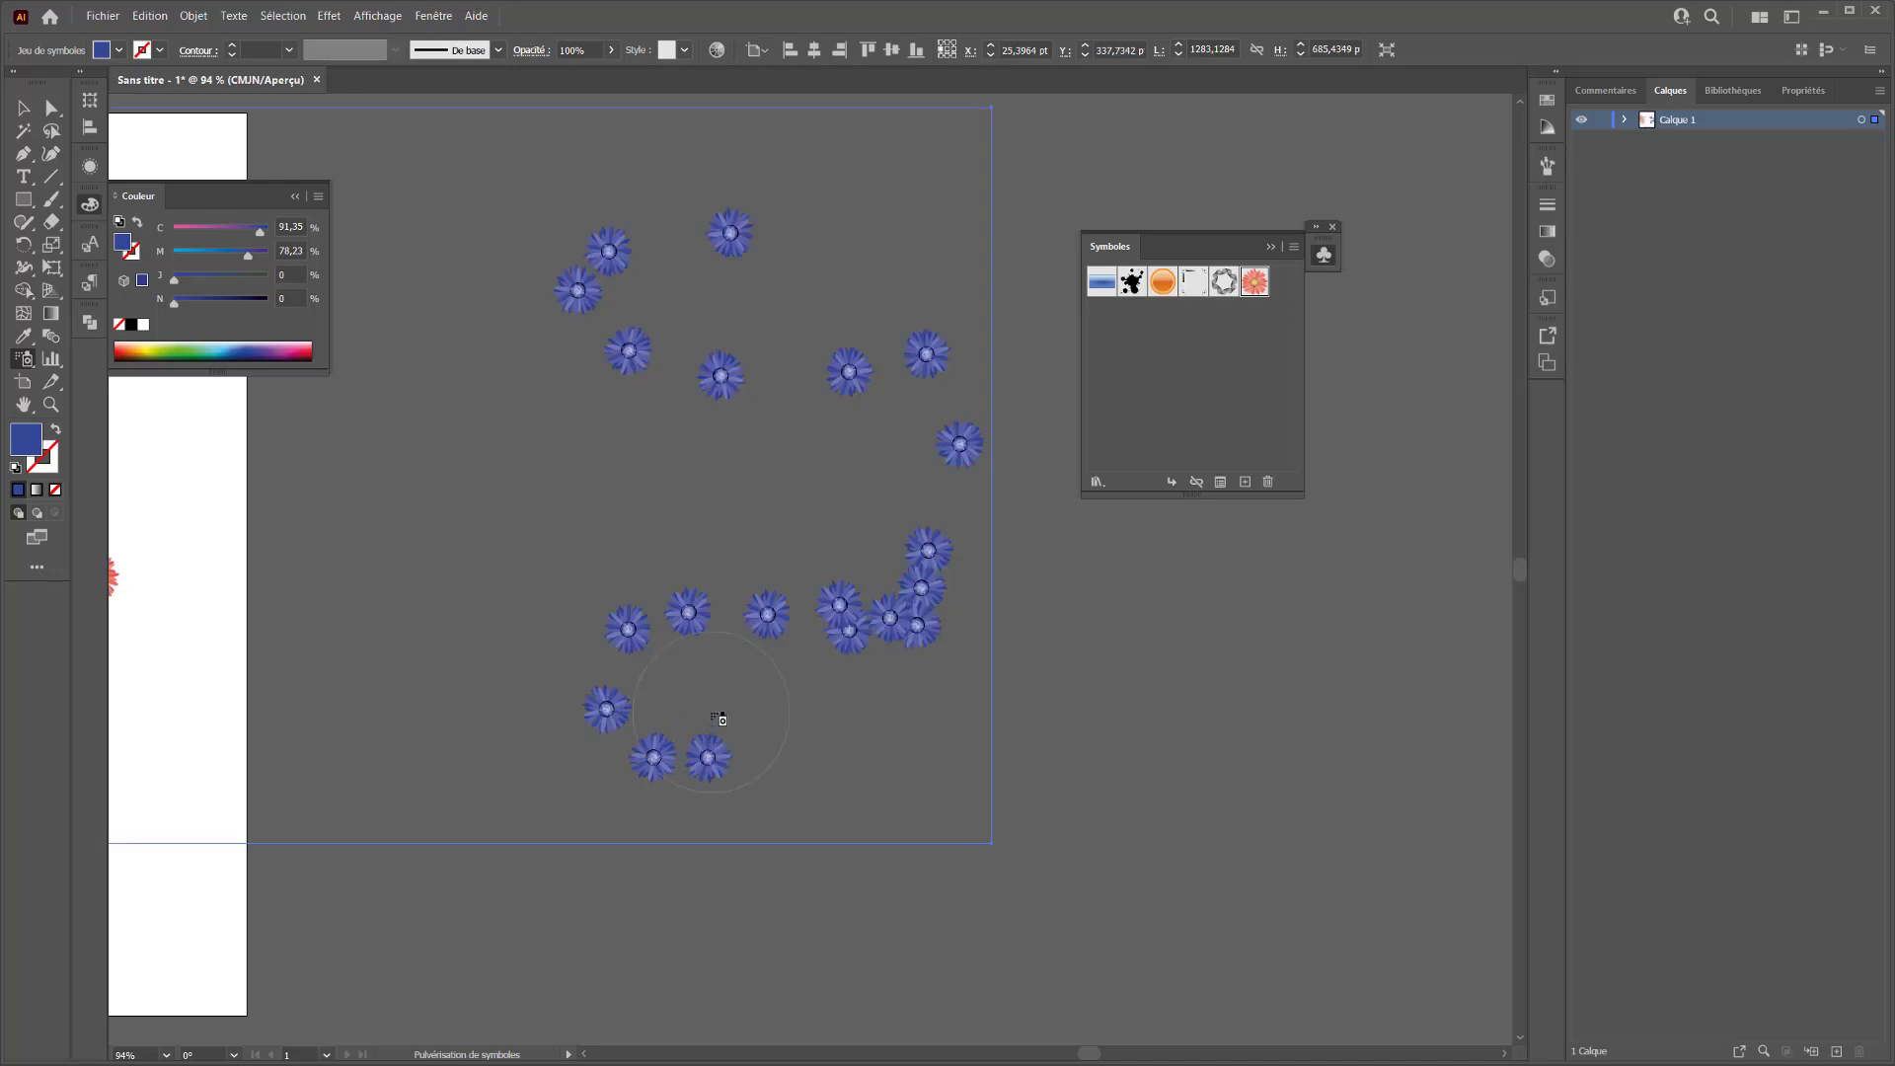
key("ctrl+z")
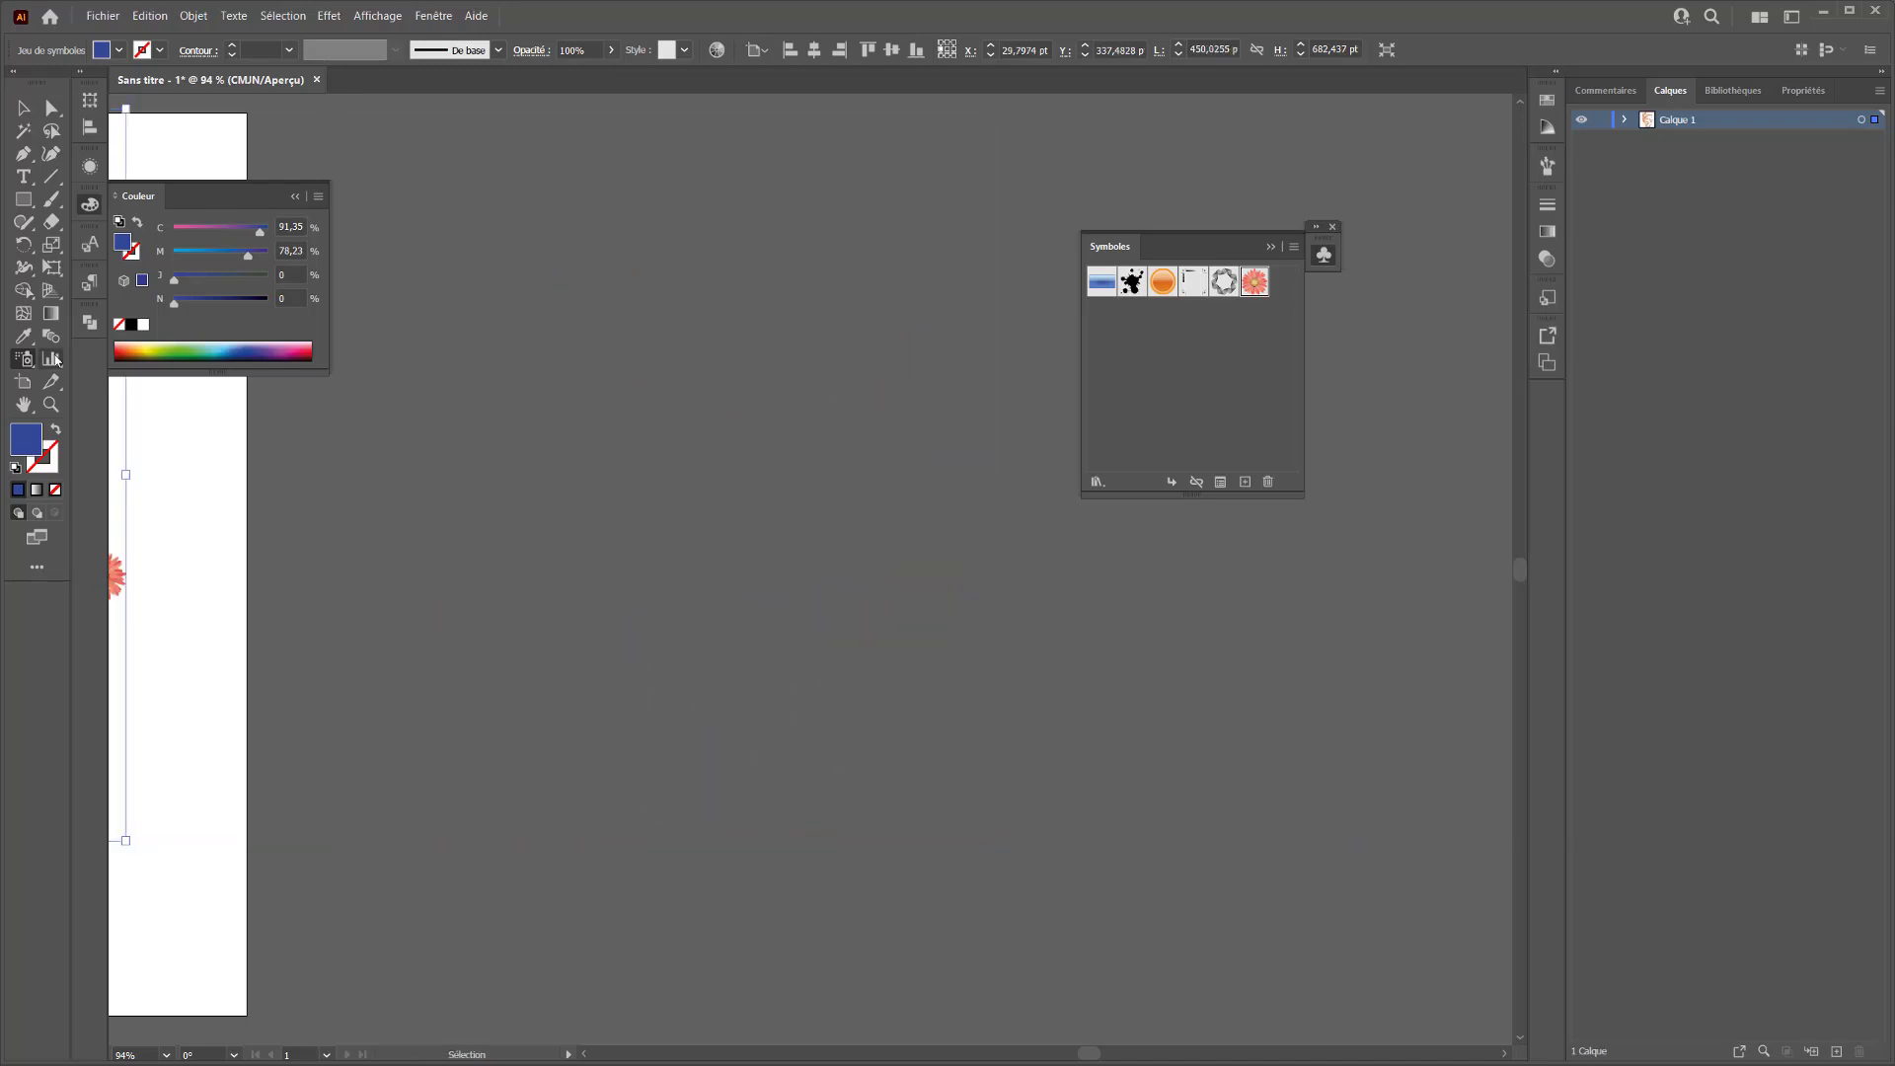
Set the sprayer's Espacement, Taille and Rotation options to Moyen(ne)
double_click(27, 359)
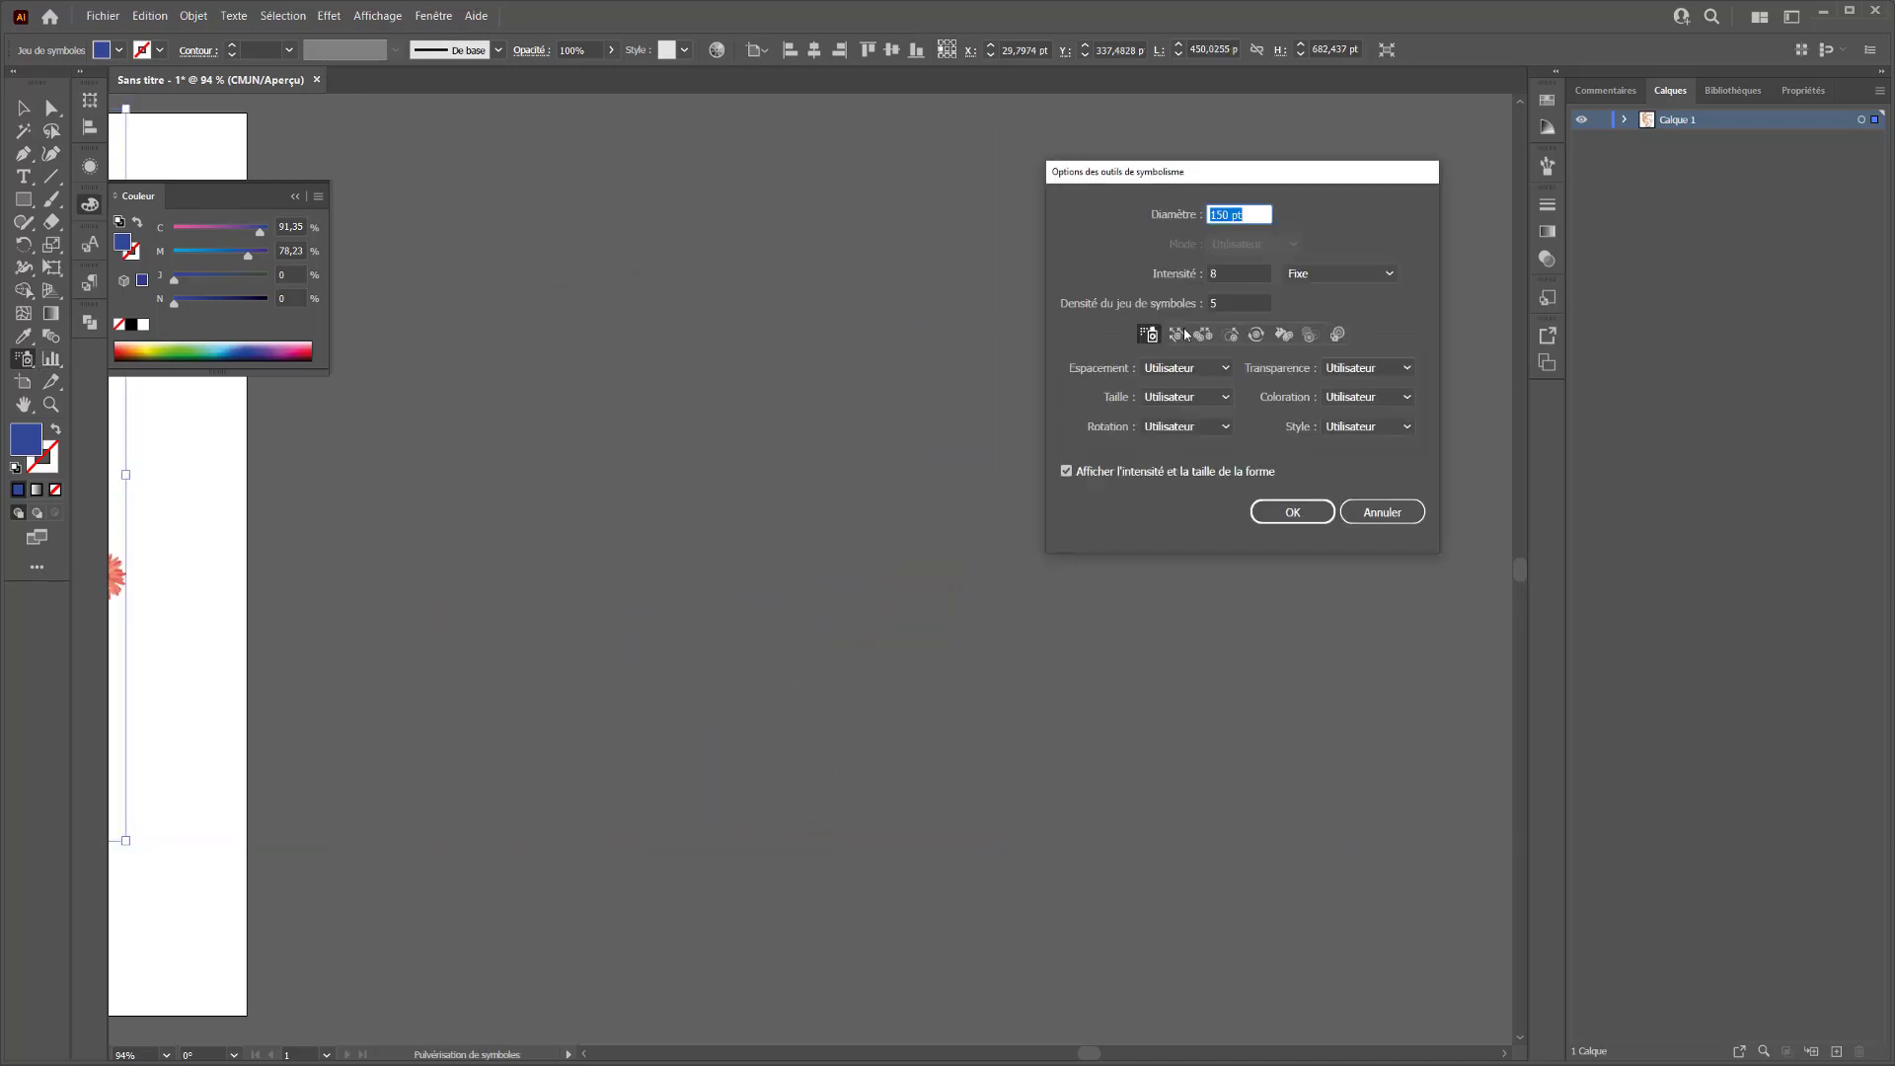
left_click(1186, 367)
left_click(1184, 389)
left_click(1182, 397)
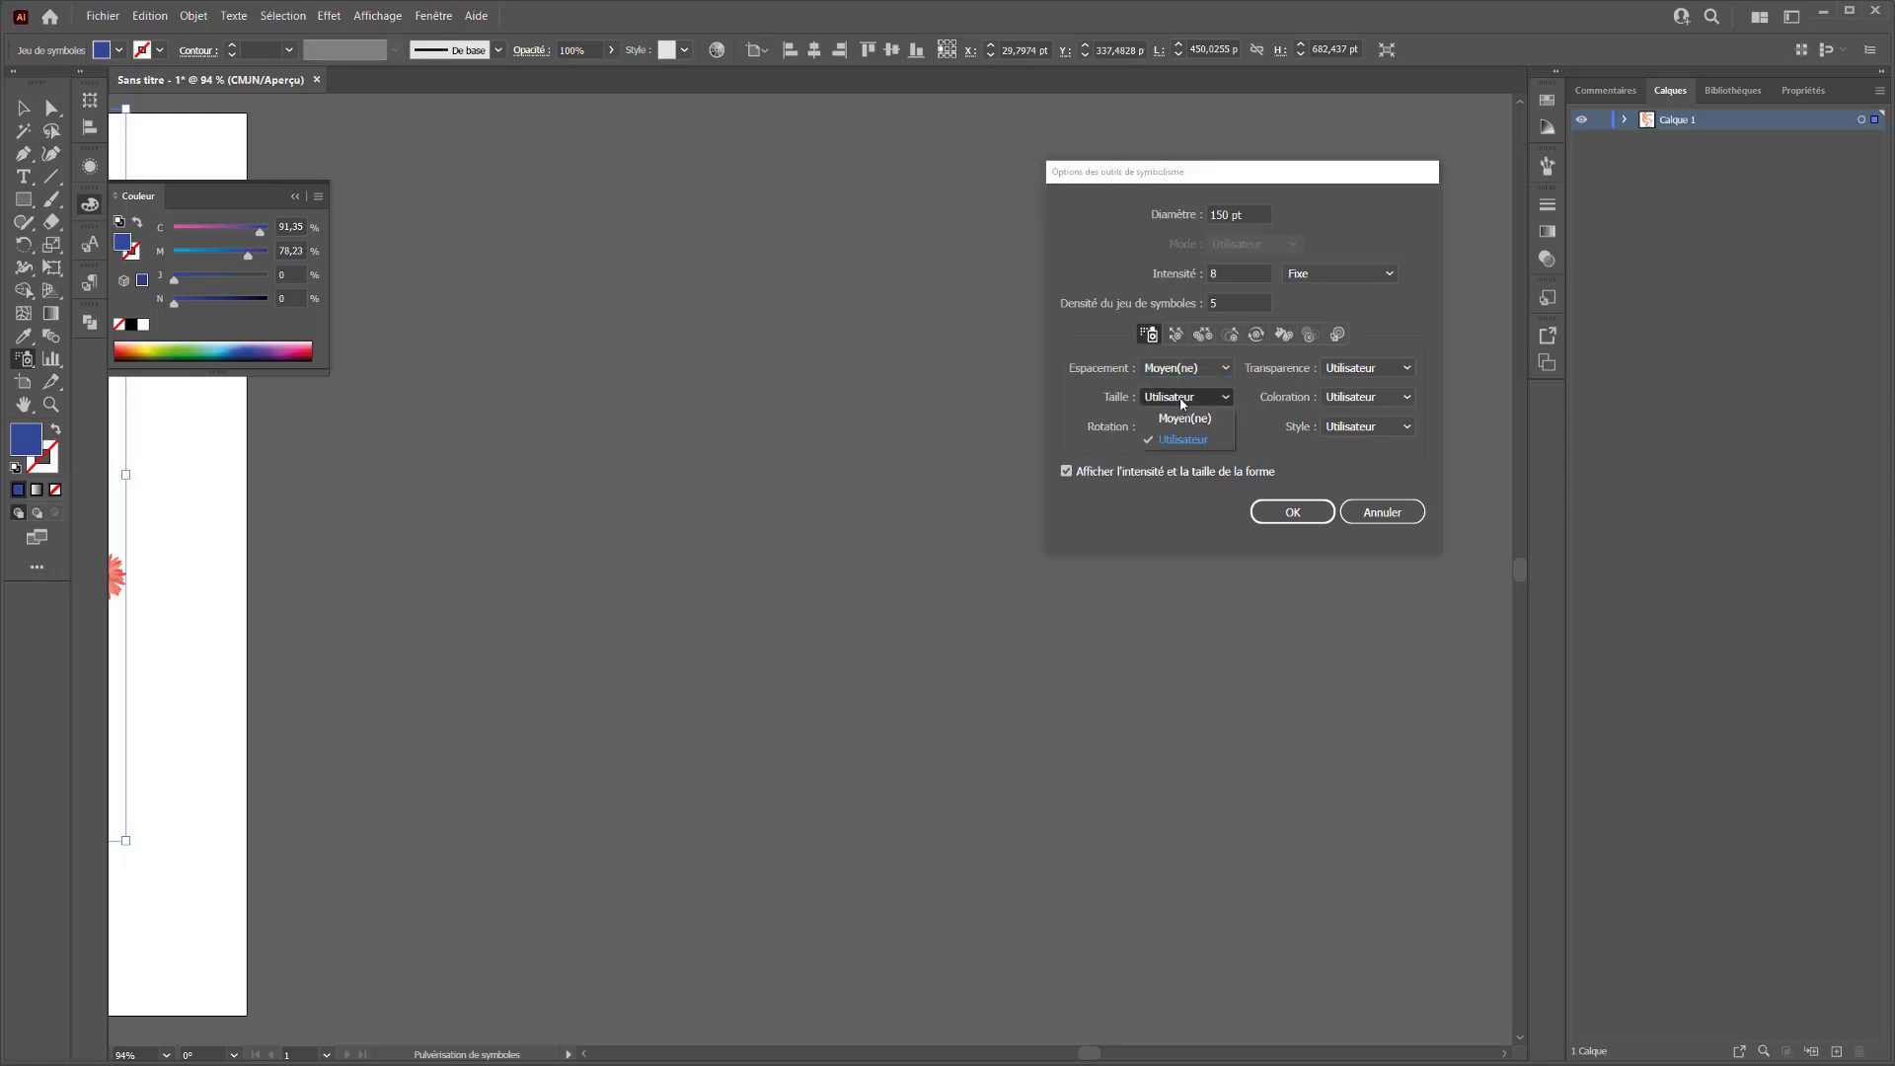
left_click(1185, 417)
left_click(1186, 427)
left_click(1185, 447)
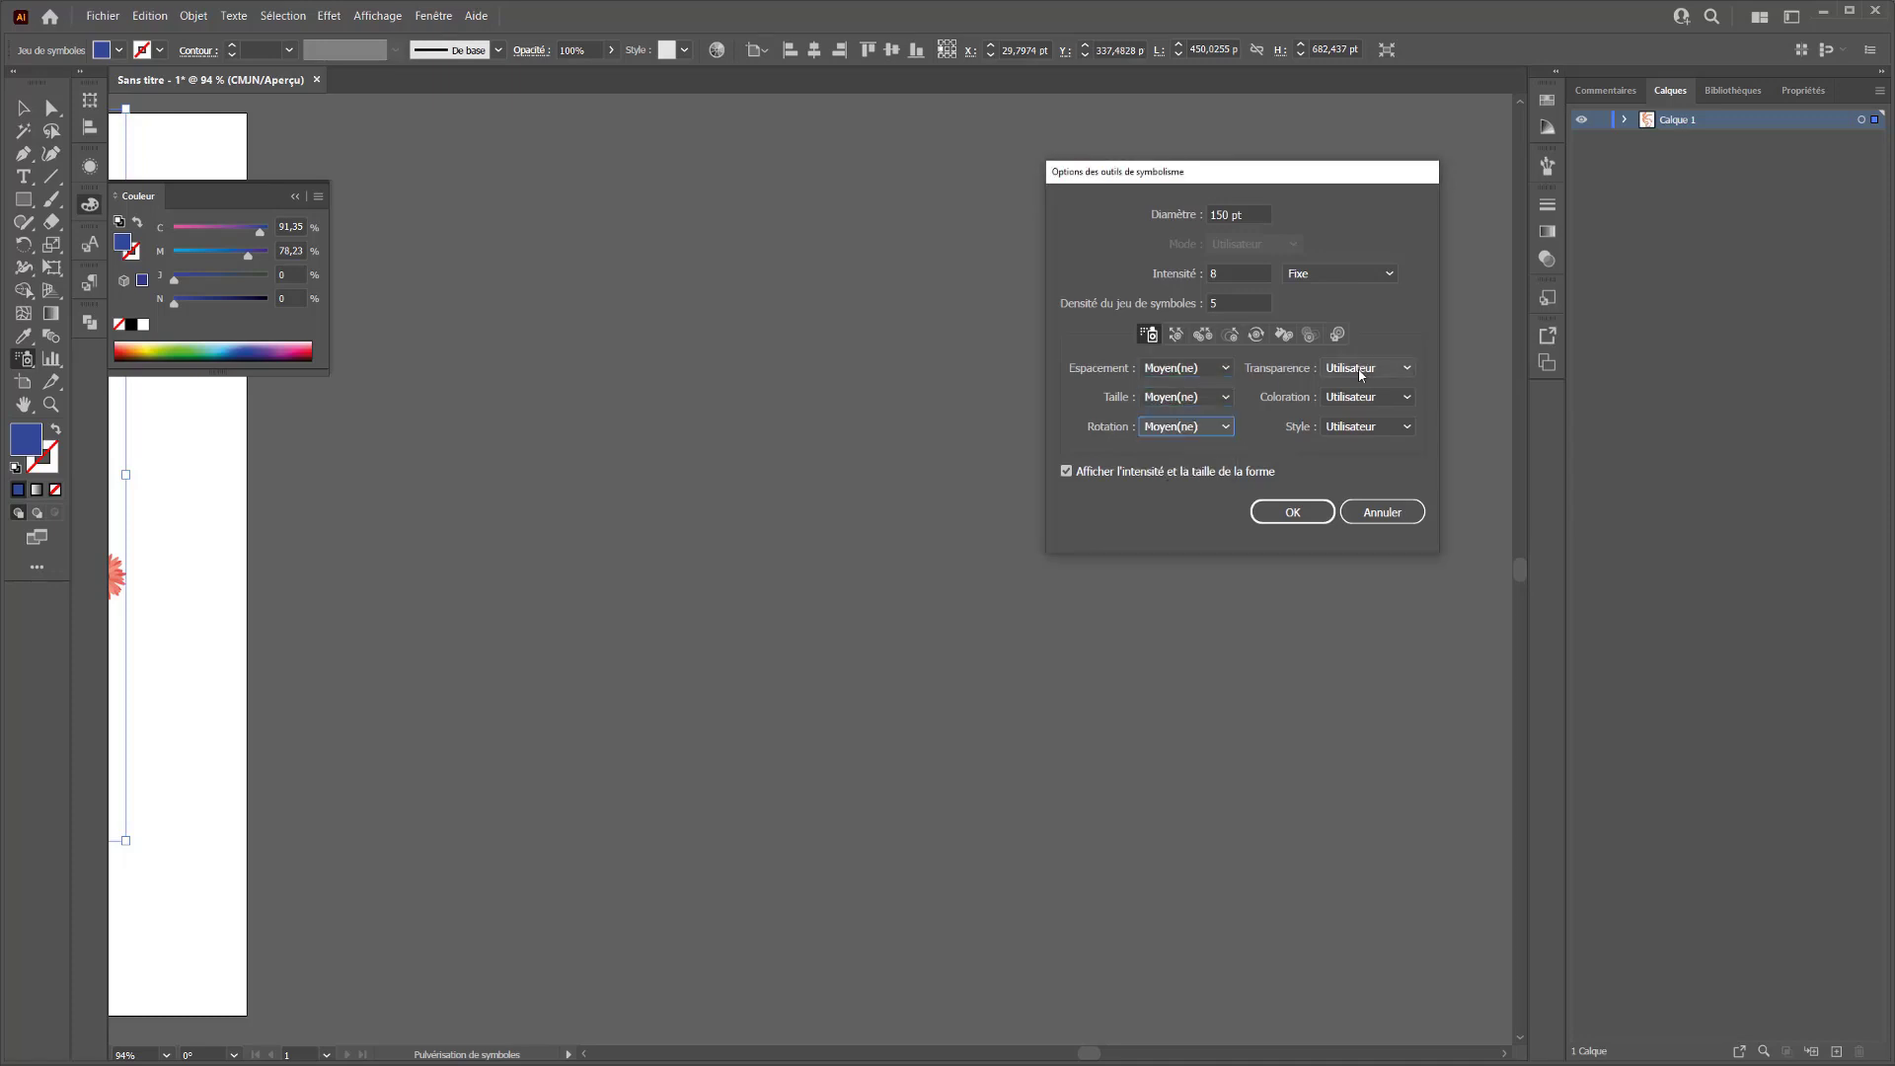
Set the sprayer's Transparence, Coloration and Style options to Moyen(ne) and apply the settings
left_click(1360, 371)
left_click(1362, 389)
left_click(1355, 396)
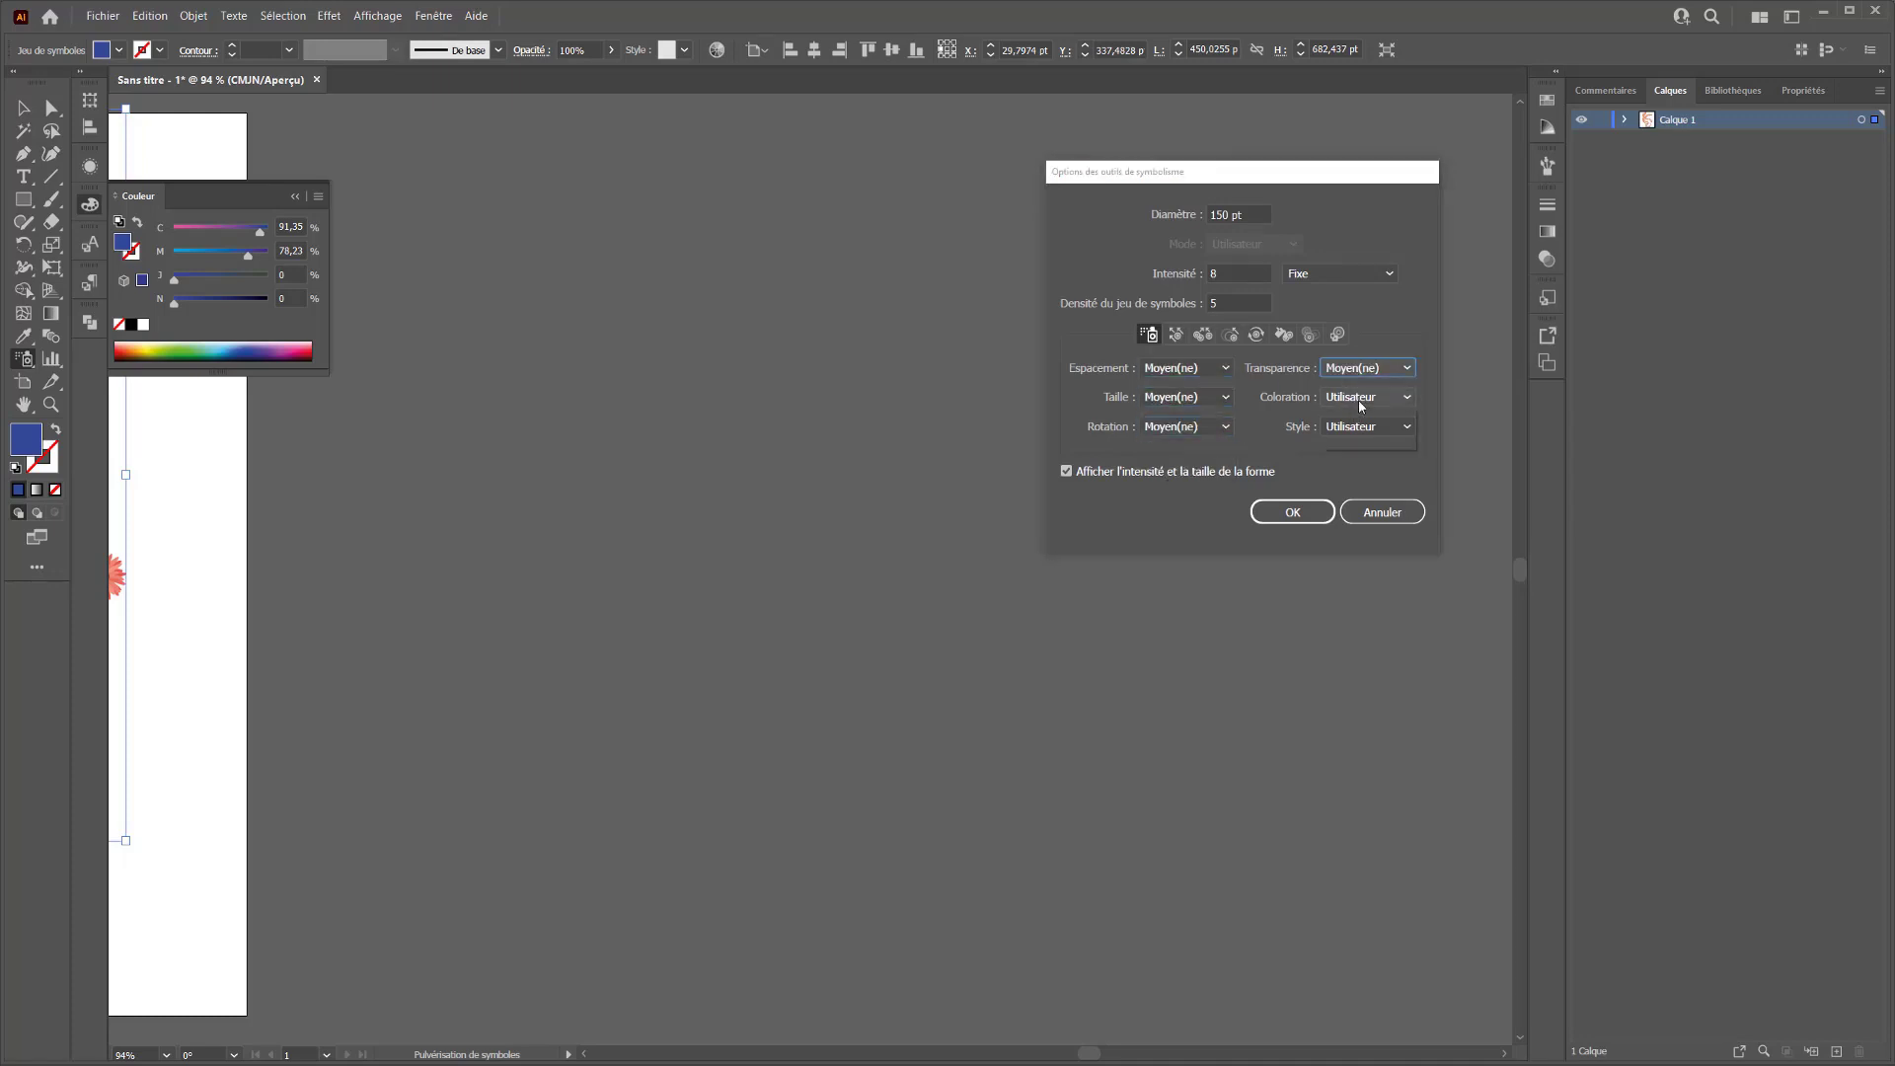
left_click(1362, 418)
left_click(1366, 426)
left_click(1347, 449)
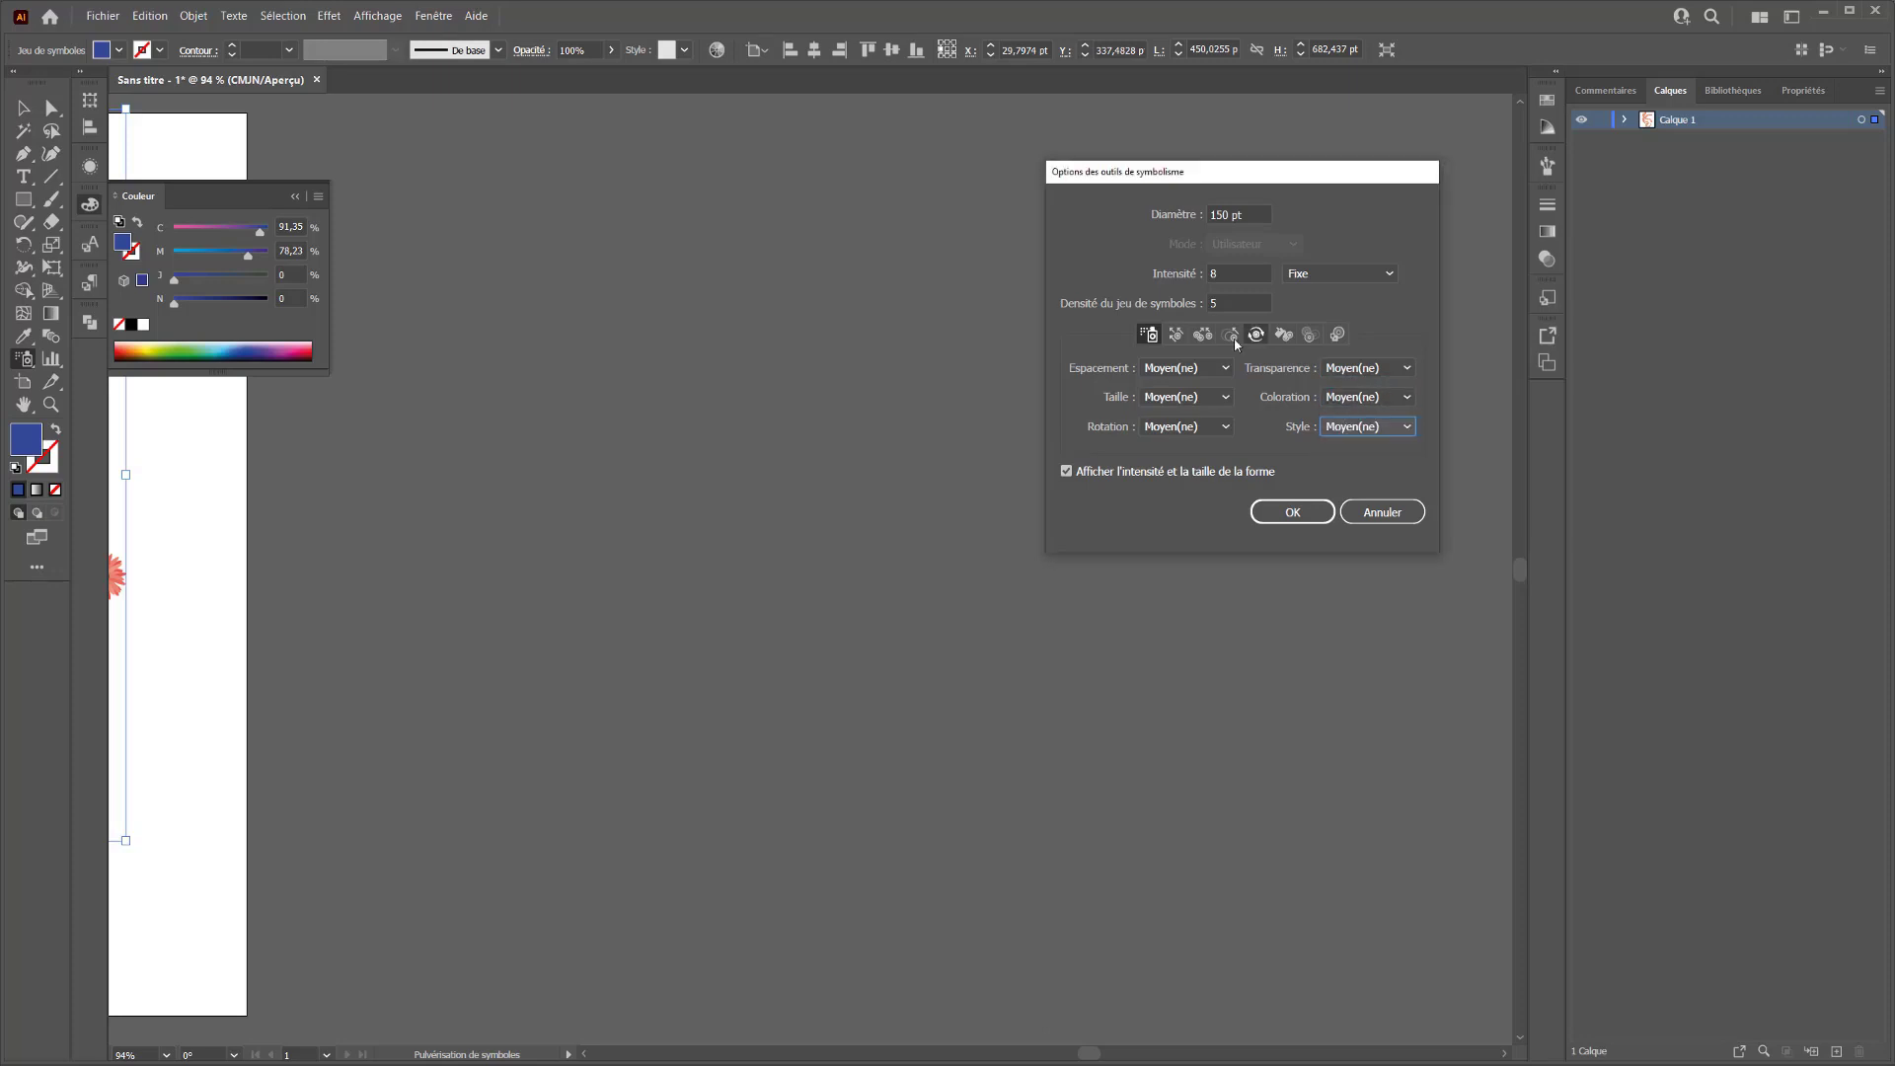
left_click(1293, 511)
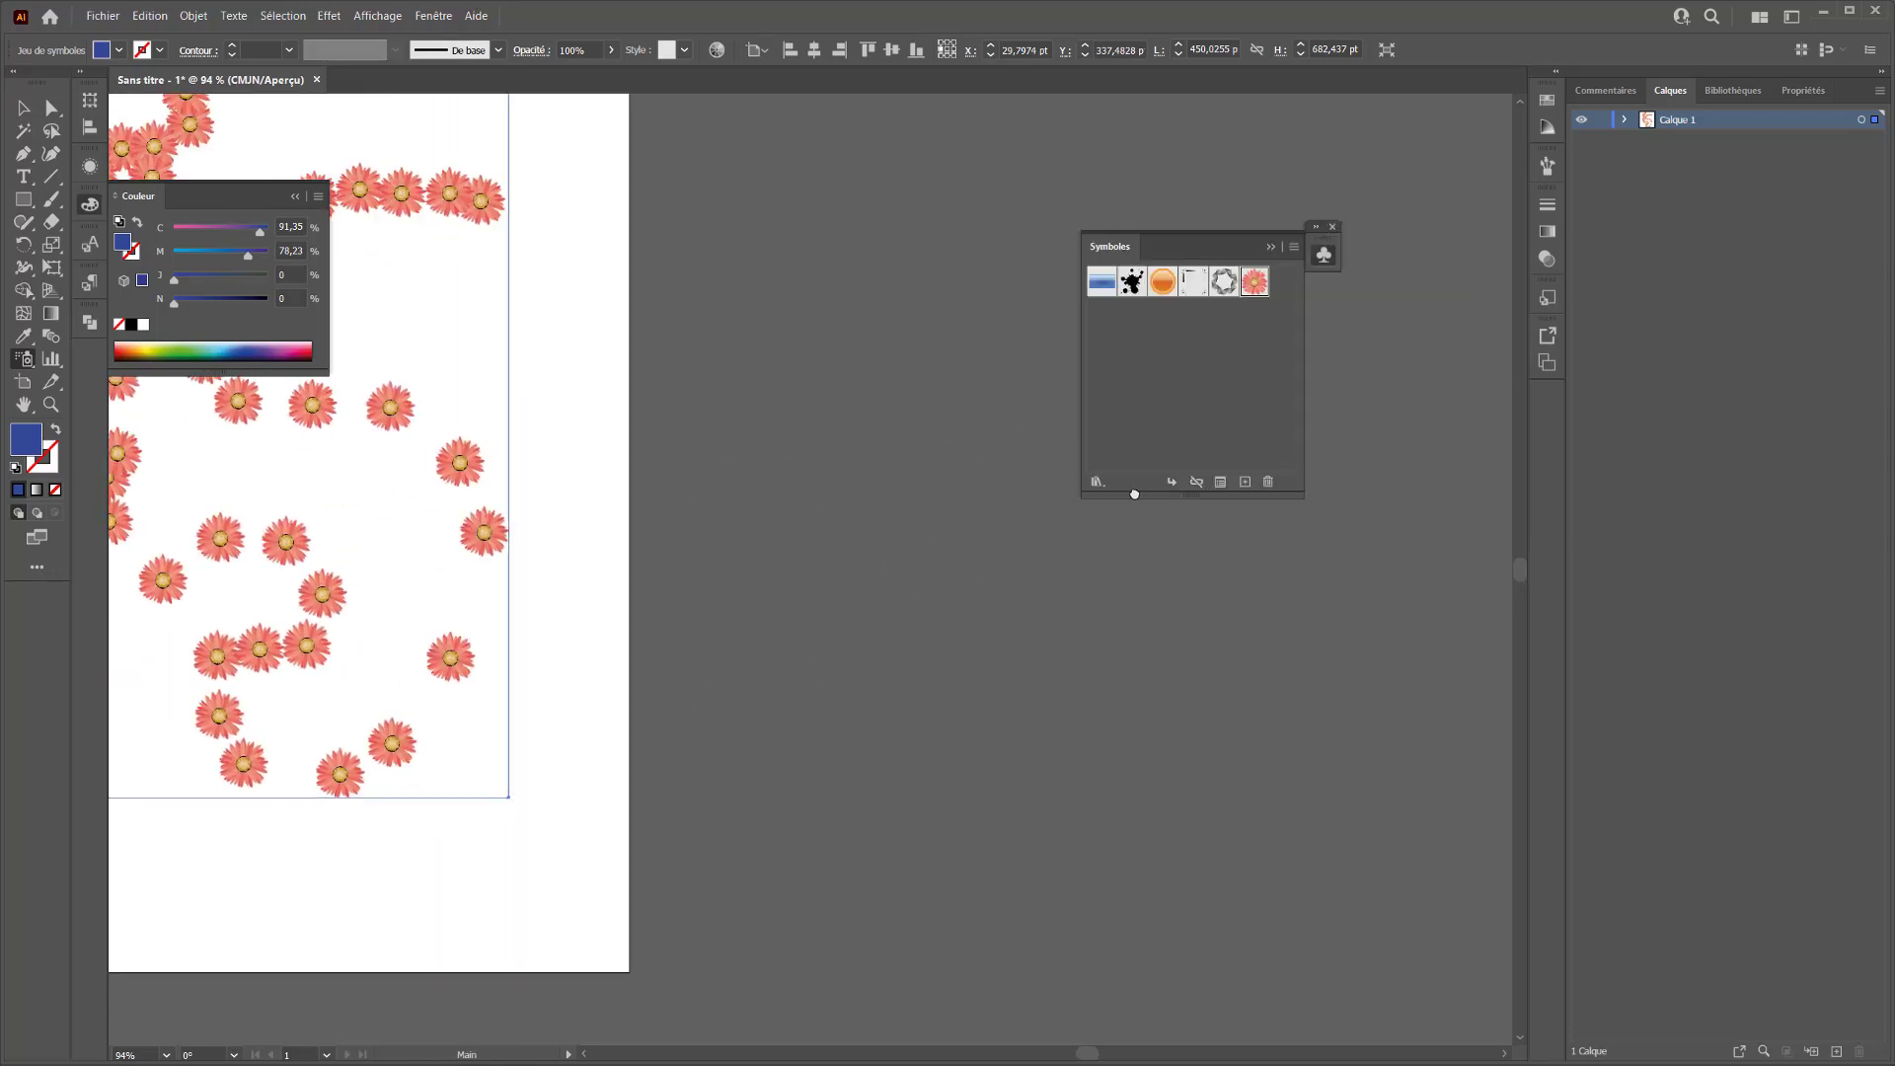
Push the red flower instances around the artboard's left and middle areas with the Glissement de symboles tool
left_click_drag(679, 489, 1070, 588)
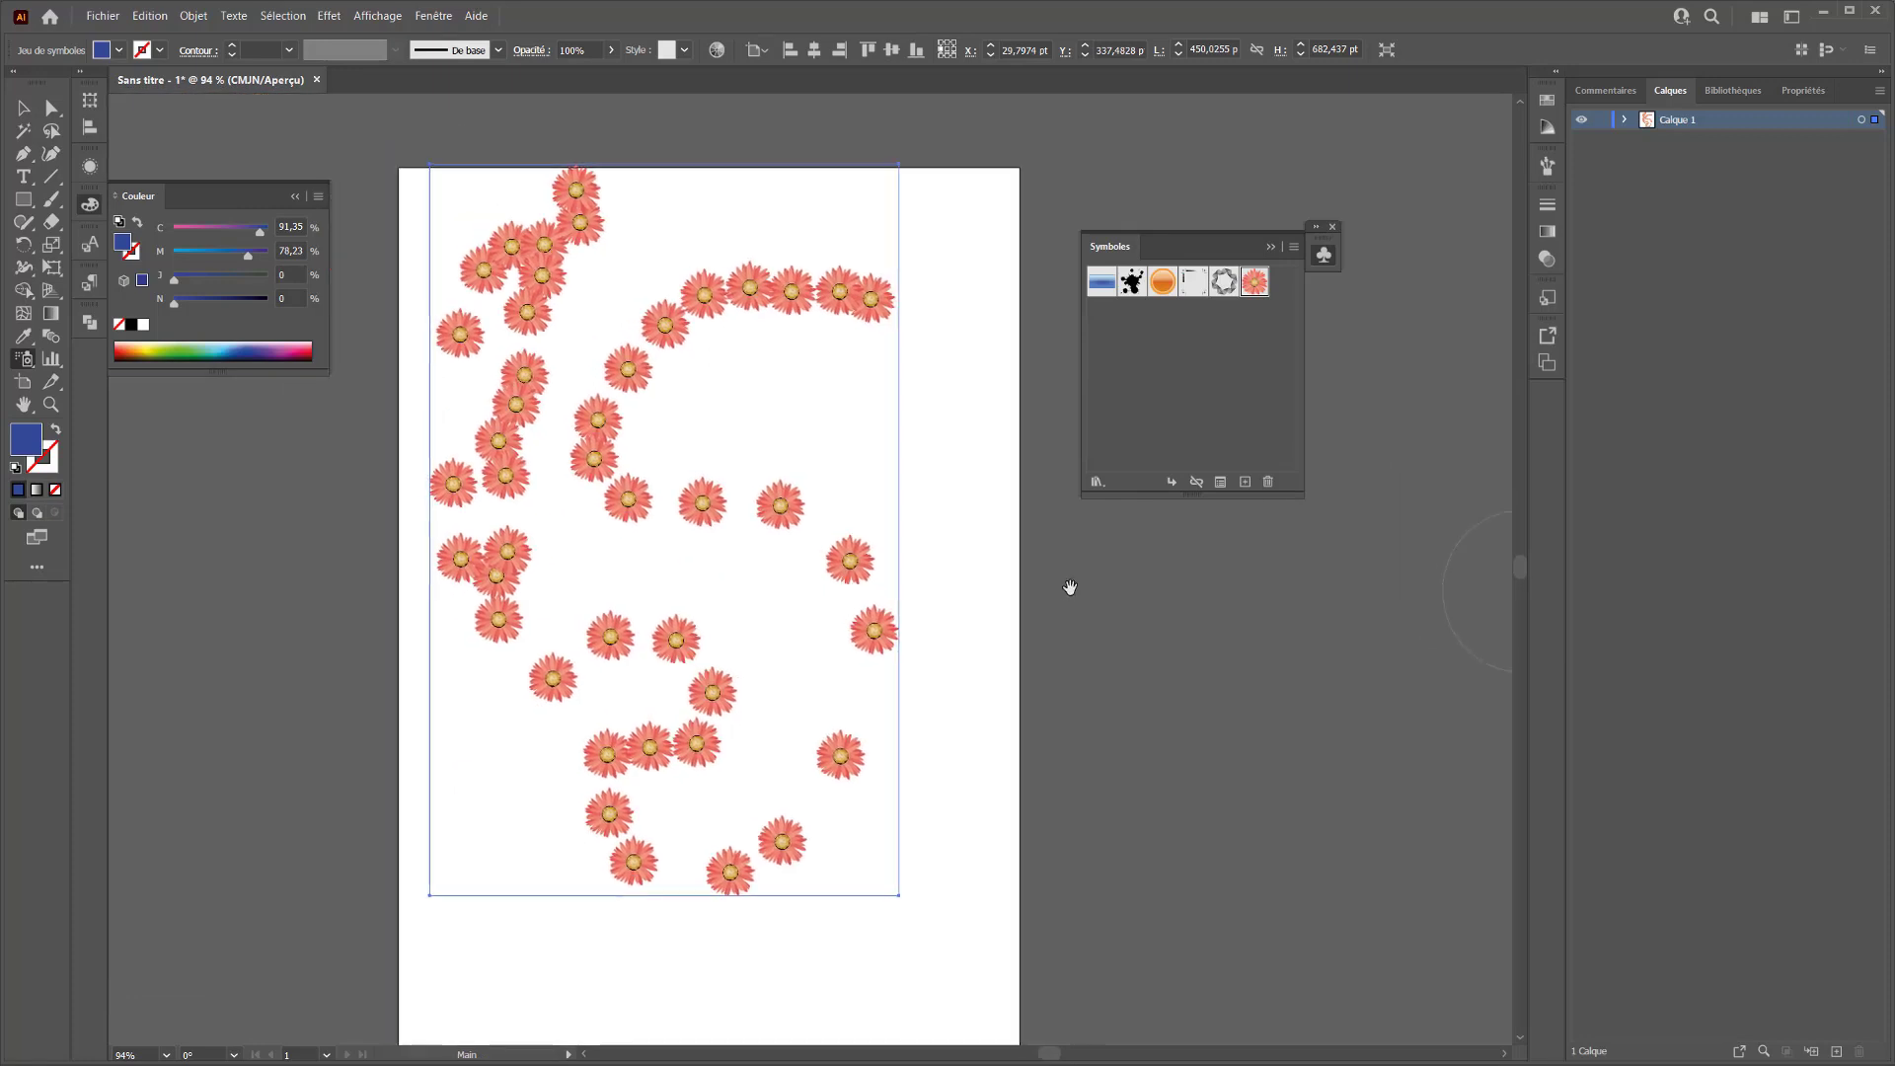
left_click(28, 362)
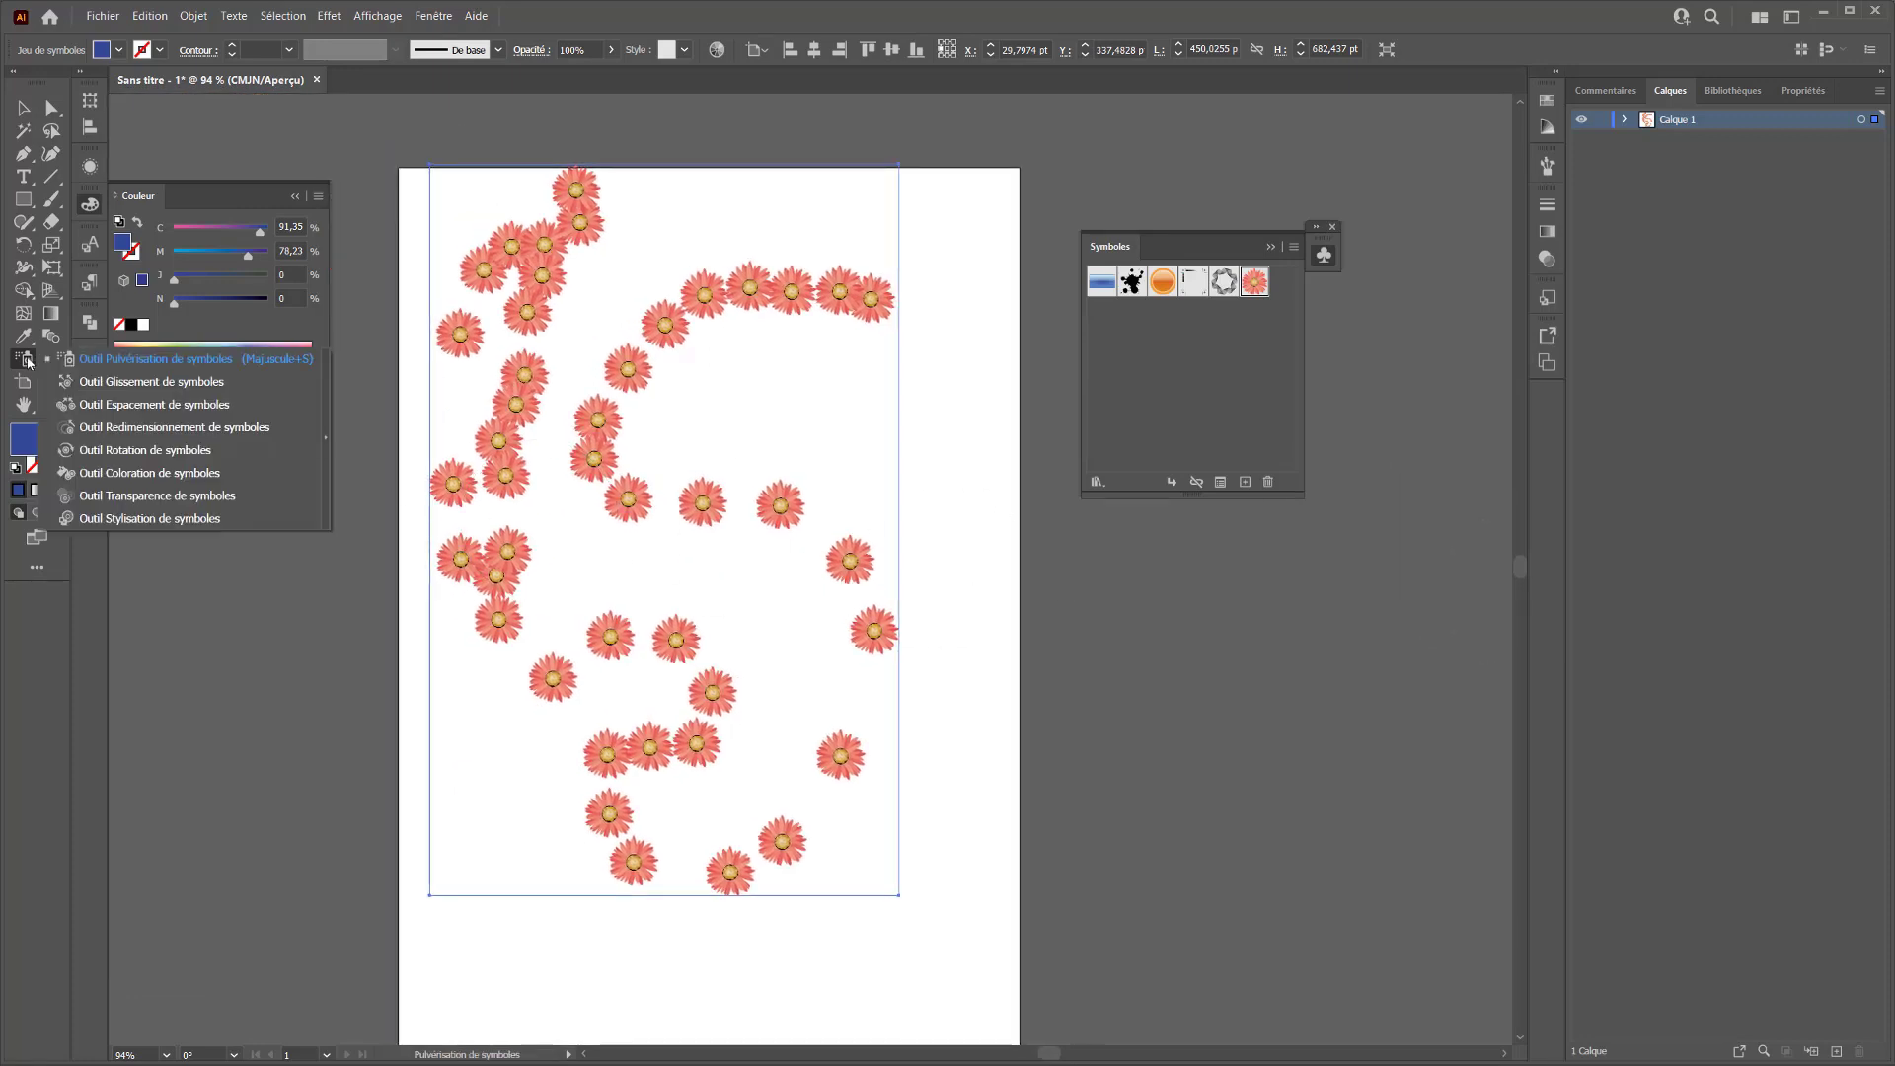
left_click(148, 382)
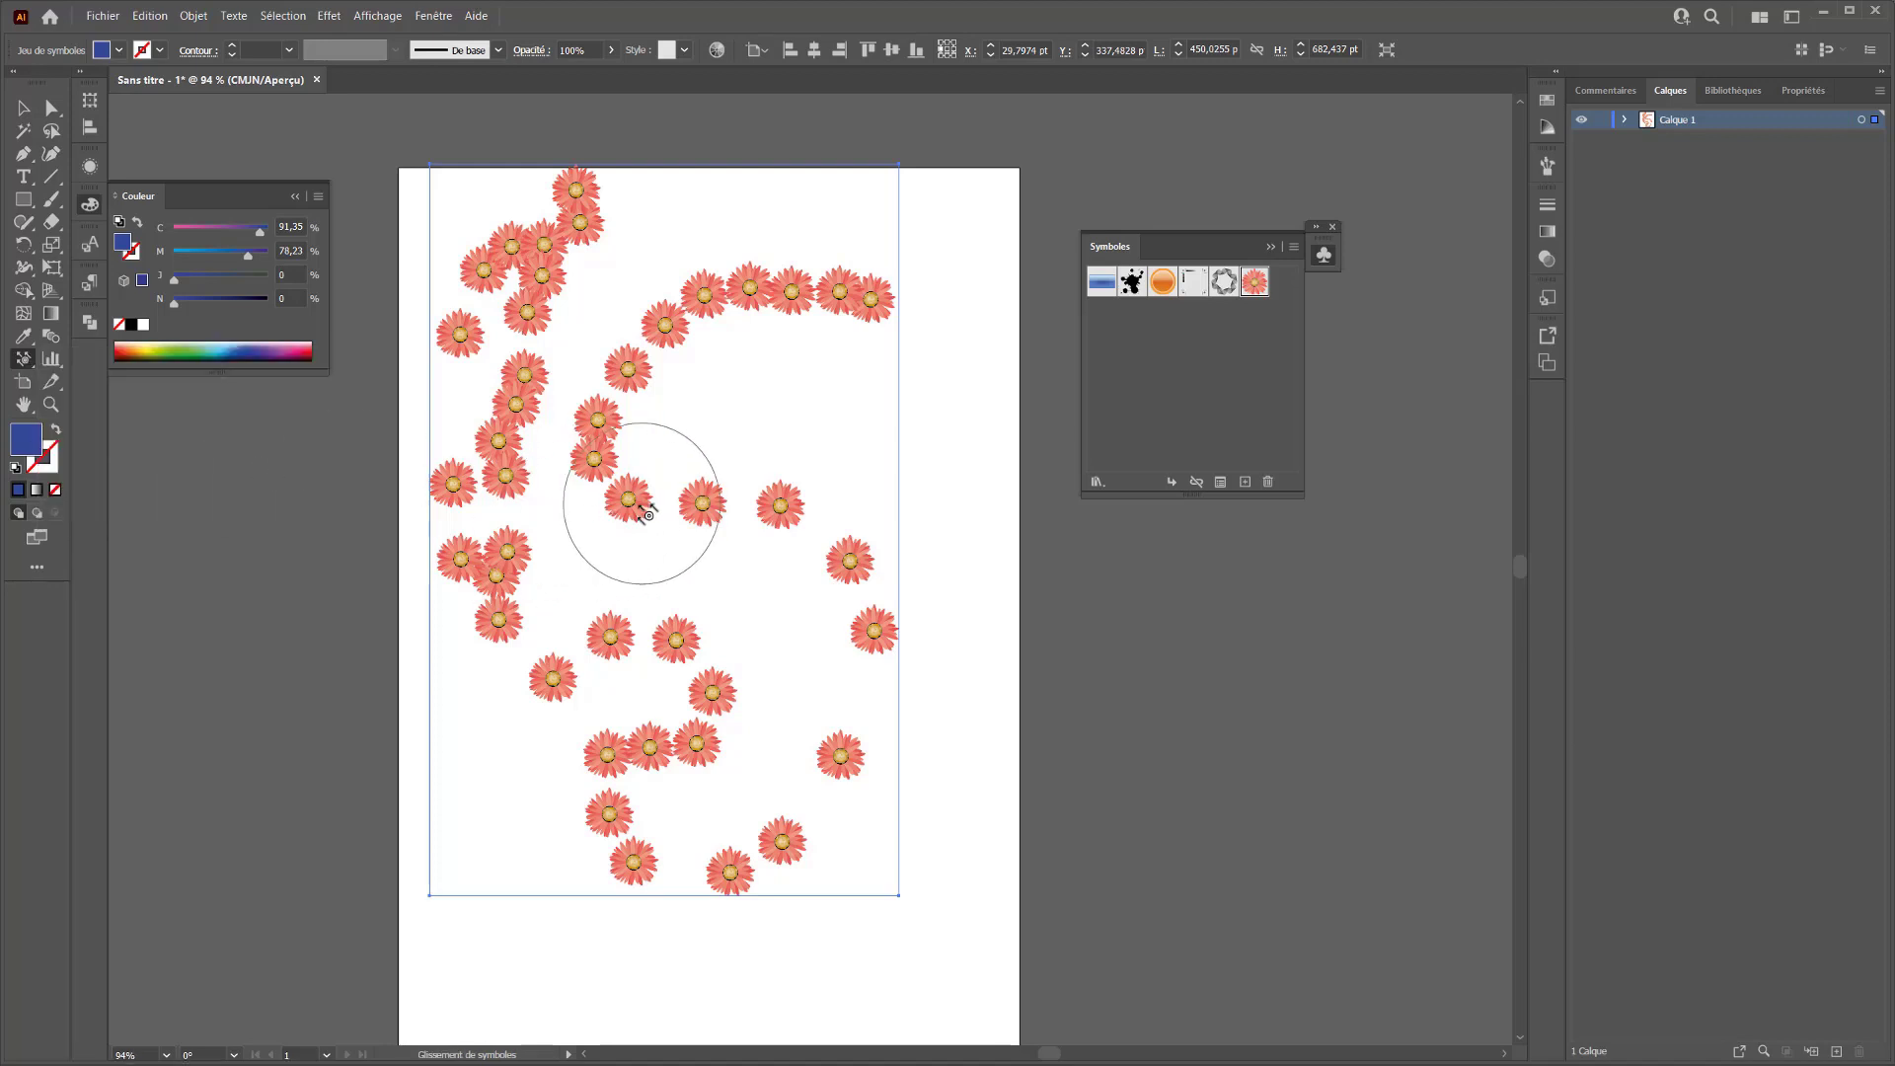
mouse_move(649, 514)
left_mouse_down()
mouse_move(525, 506)
mouse_move(607, 616)
mouse_move(670, 634)
mouse_move(718, 681)
mouse_move(726, 745)
mouse_move(797, 761)
mouse_move(919, 841)
mouse_move(594, 852)
mouse_move(633, 761)
mouse_move(525, 787)
mouse_move(571, 702)
mouse_move(518, 633)
mouse_move(402, 709)
mouse_move(517, 579)
mouse_move(399, 565)
mouse_move(332, 601)
mouse_move(345, 542)
mouse_move(466, 446)
mouse_move(354, 428)
mouse_move(470, 471)
mouse_move(429, 481)
mouse_move(505, 479)
left_mouse_up()
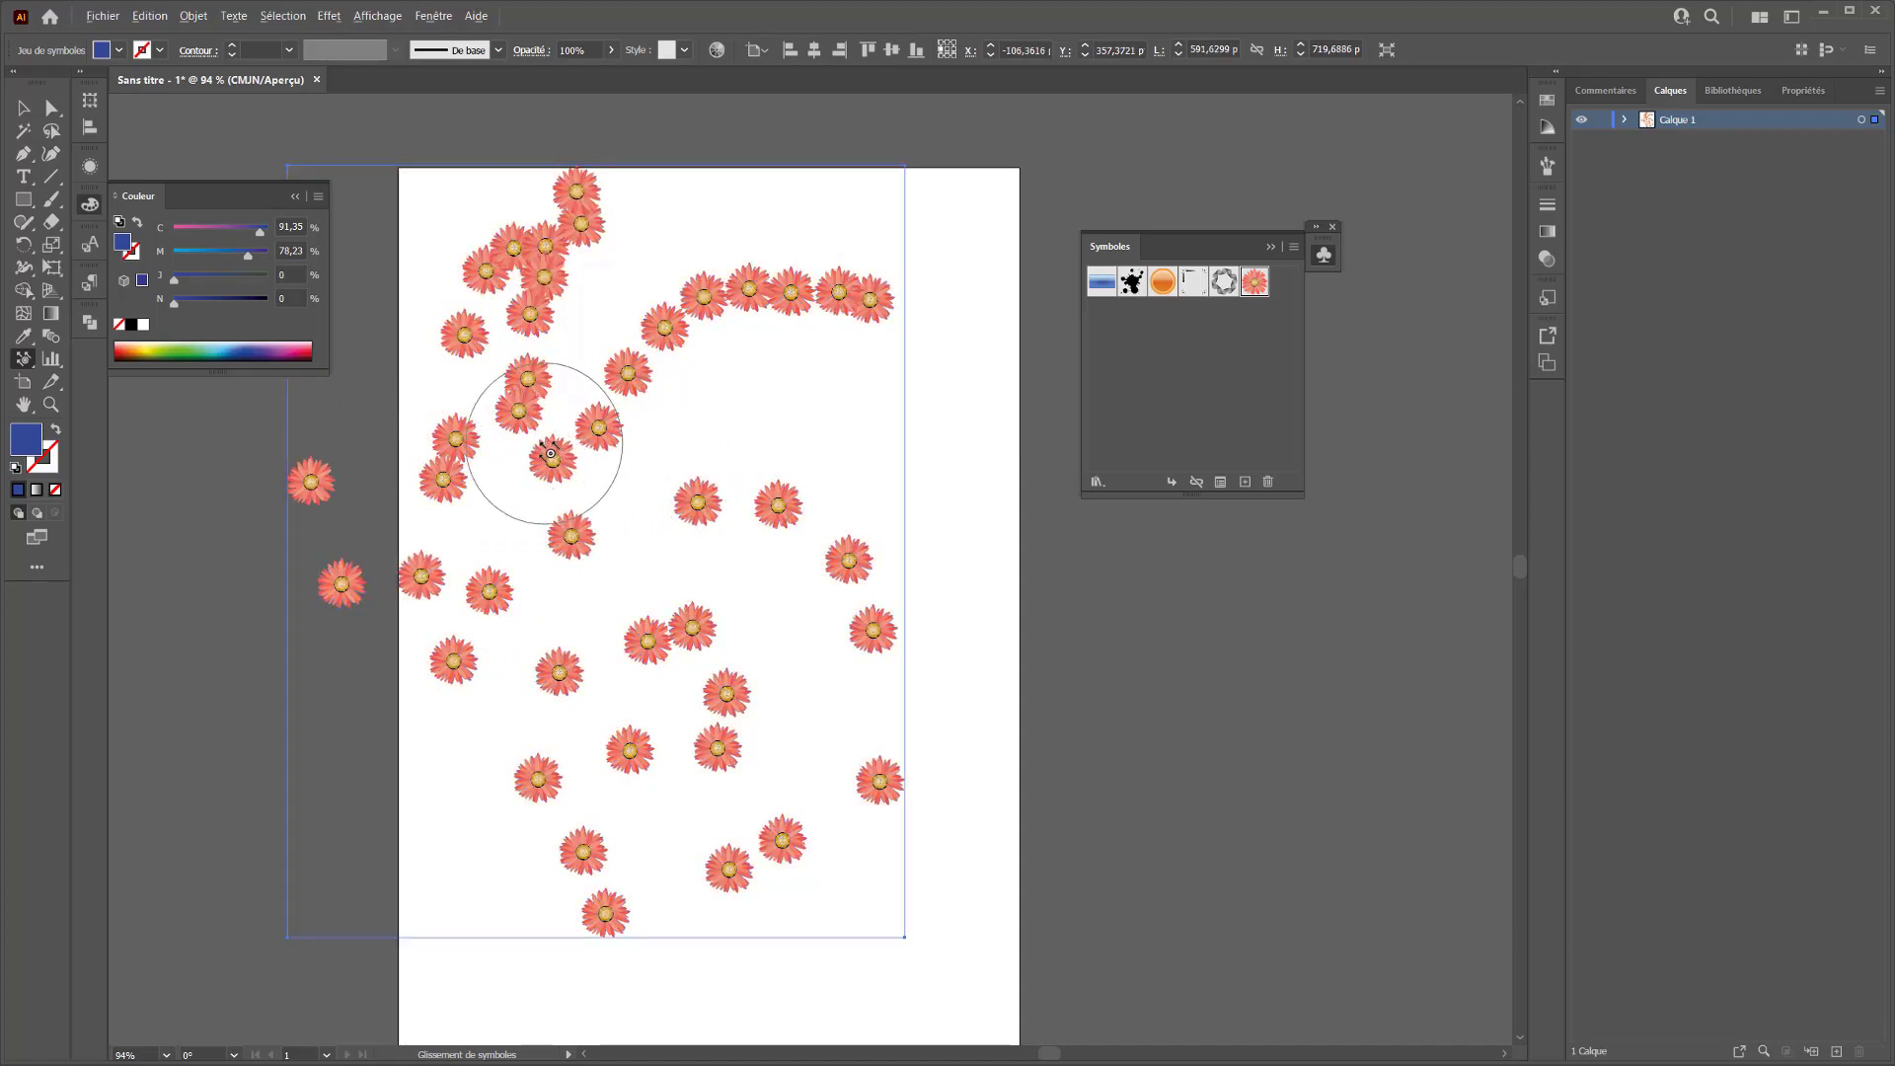
mouse_move(551, 453)
left_mouse_down()
mouse_move(395, 435)
mouse_move(383, 460)
mouse_move(944, 390)
mouse_move(374, 444)
mouse_move(804, 427)
mouse_move(694, 433)
left_mouse_up()
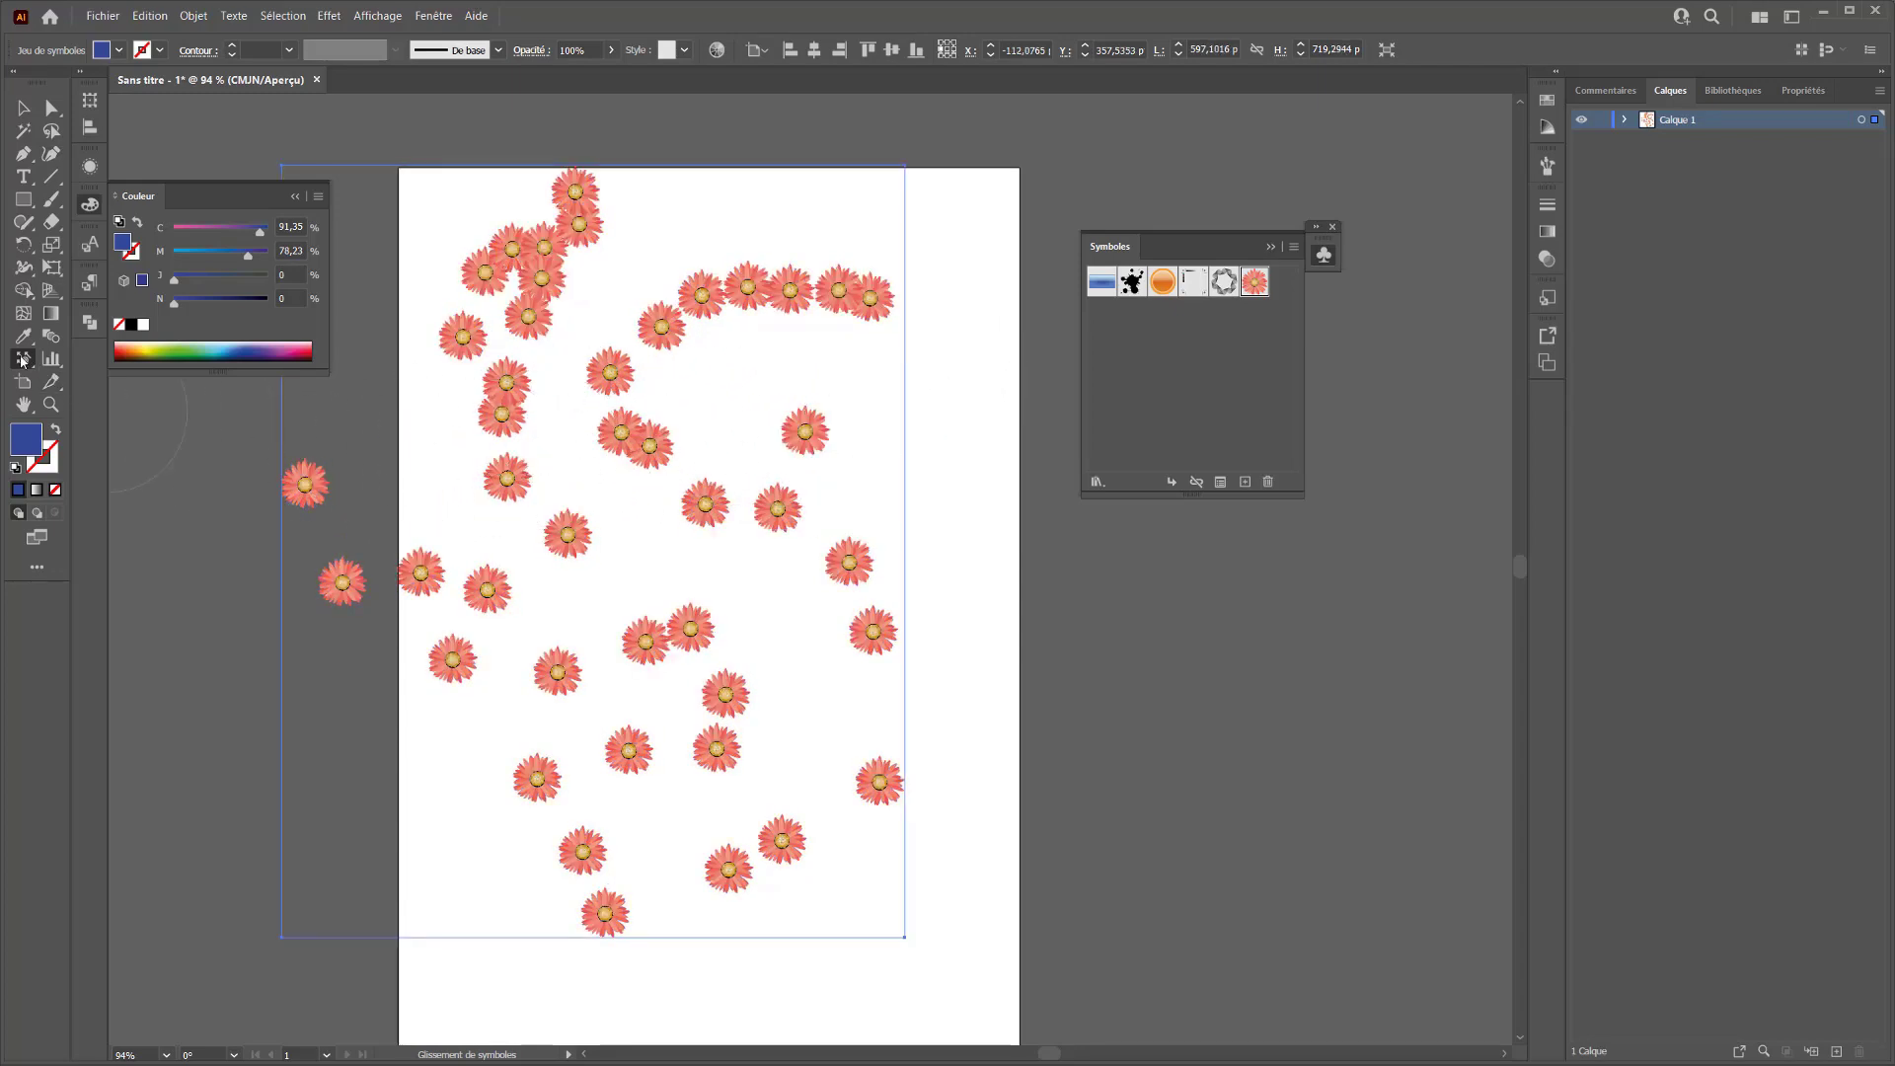
Spread the crowded flower instances in the artboard's upper-left and middle areas apart with the Espacement de symboles tool
mouse_move(21, 361)
left_mouse_down()
mouse_move(48, 359)
mouse_move(63, 406)
left_mouse_up()
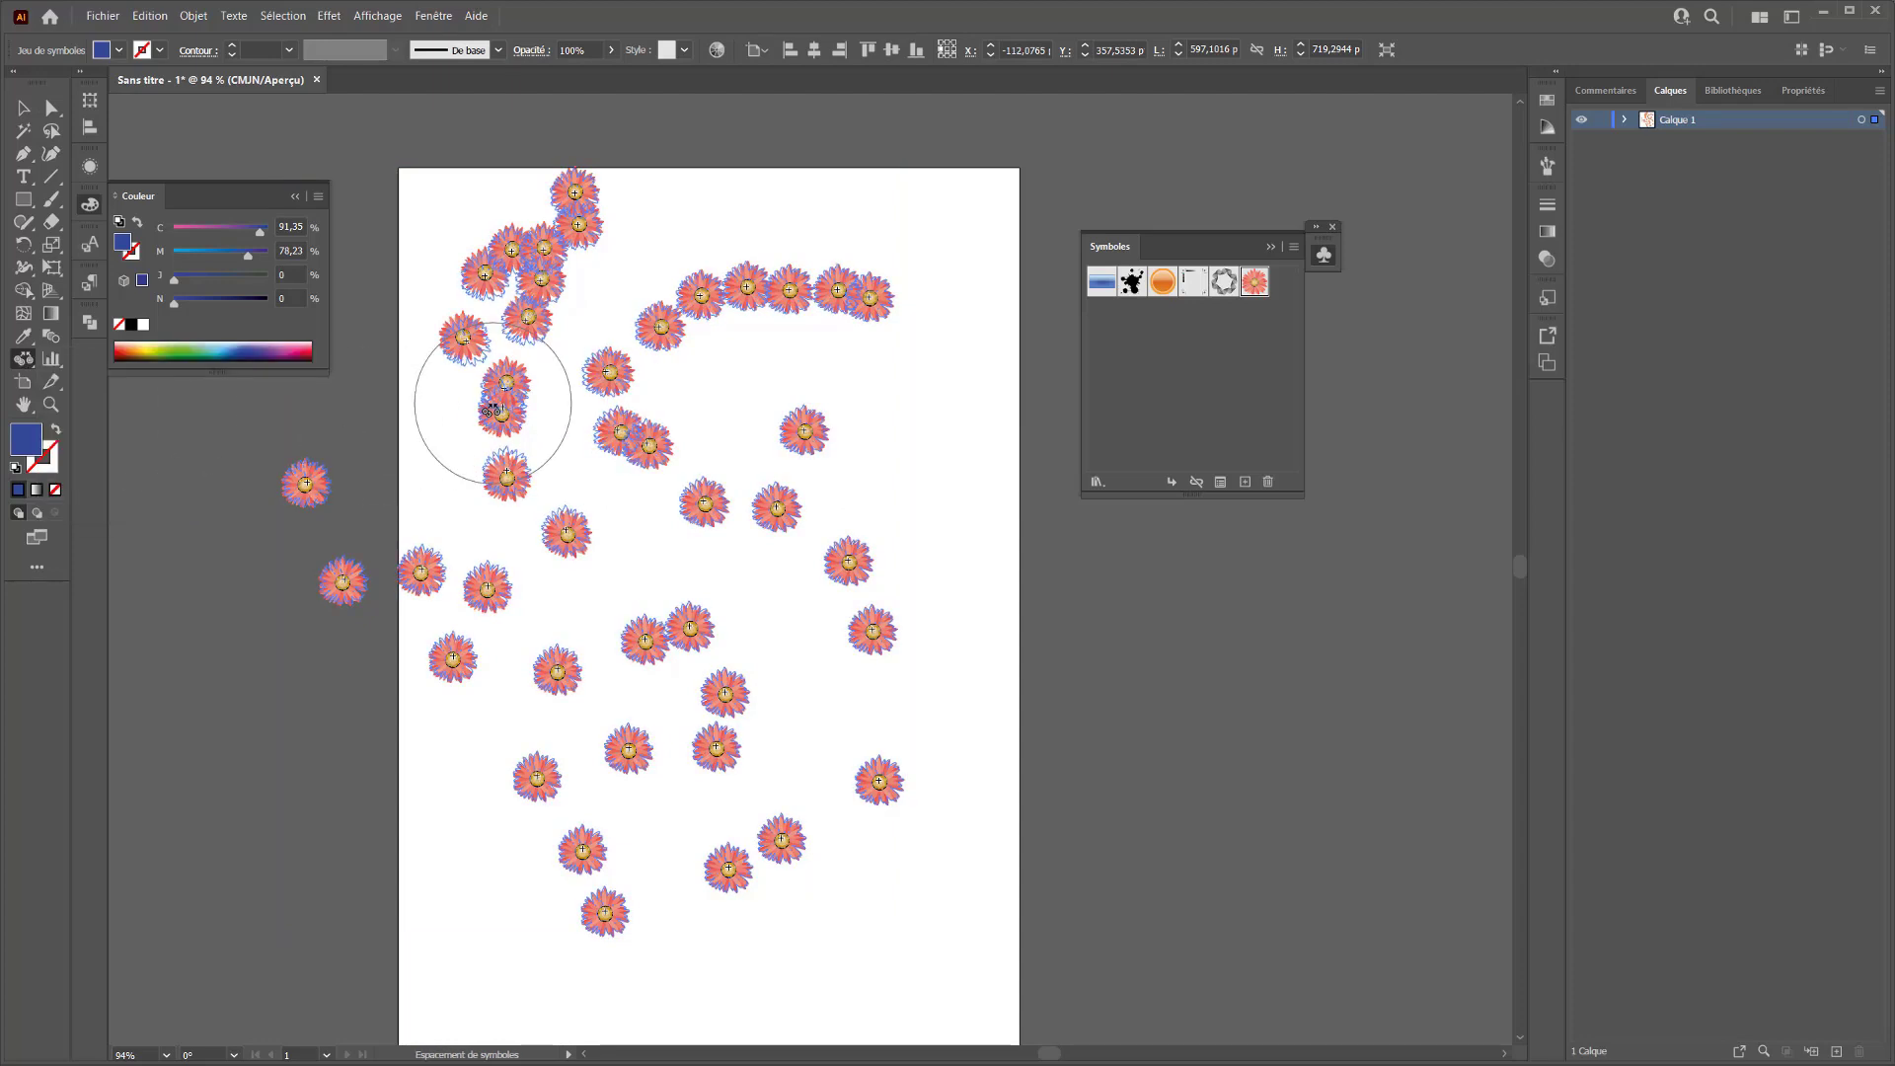
mouse_move(585, 346)
left_mouse_down()
mouse_move(566, 289)
mouse_move(544, 438)
left_mouse_up()
left_click(558, 299, "alt")
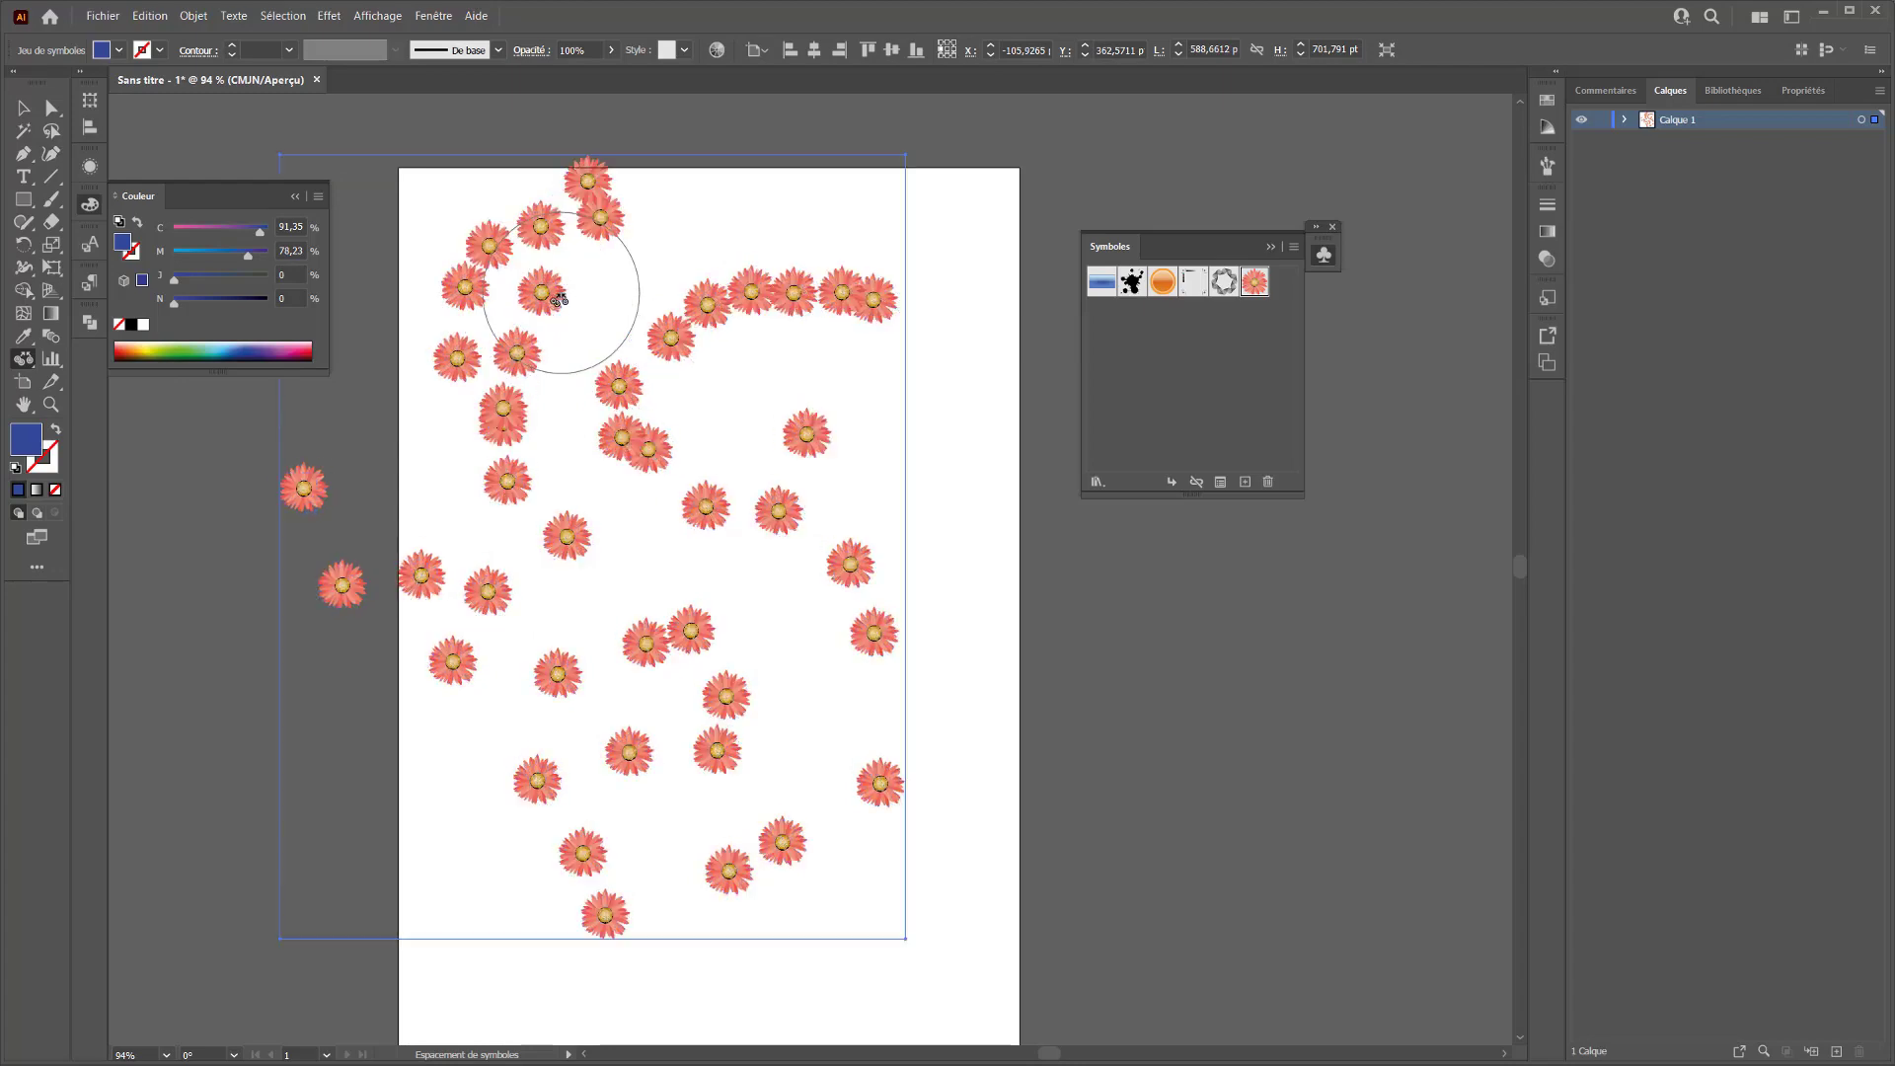
left_click(559, 315, "alt")
left_click(622, 457, "alt")
left_click(557, 505, "alt")
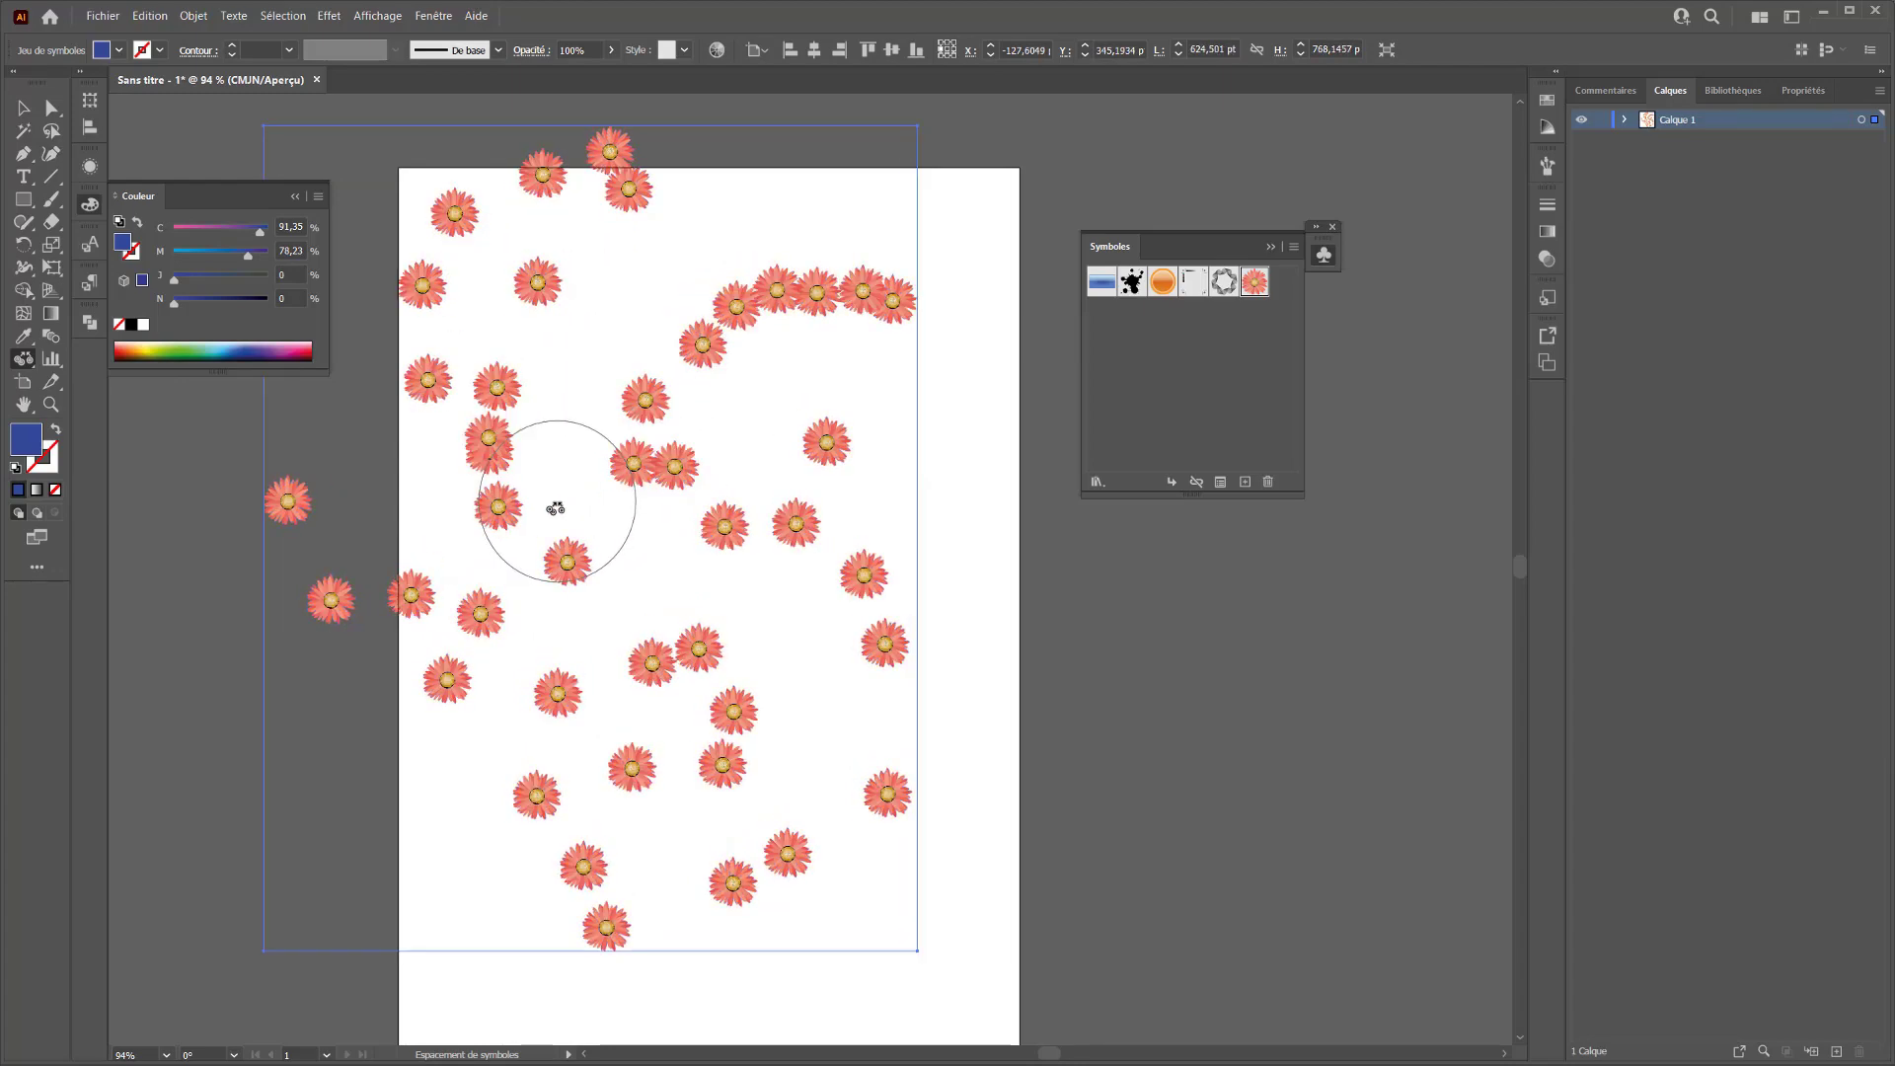
left_click(537, 489, "alt")
left_click(500, 439, "alt")
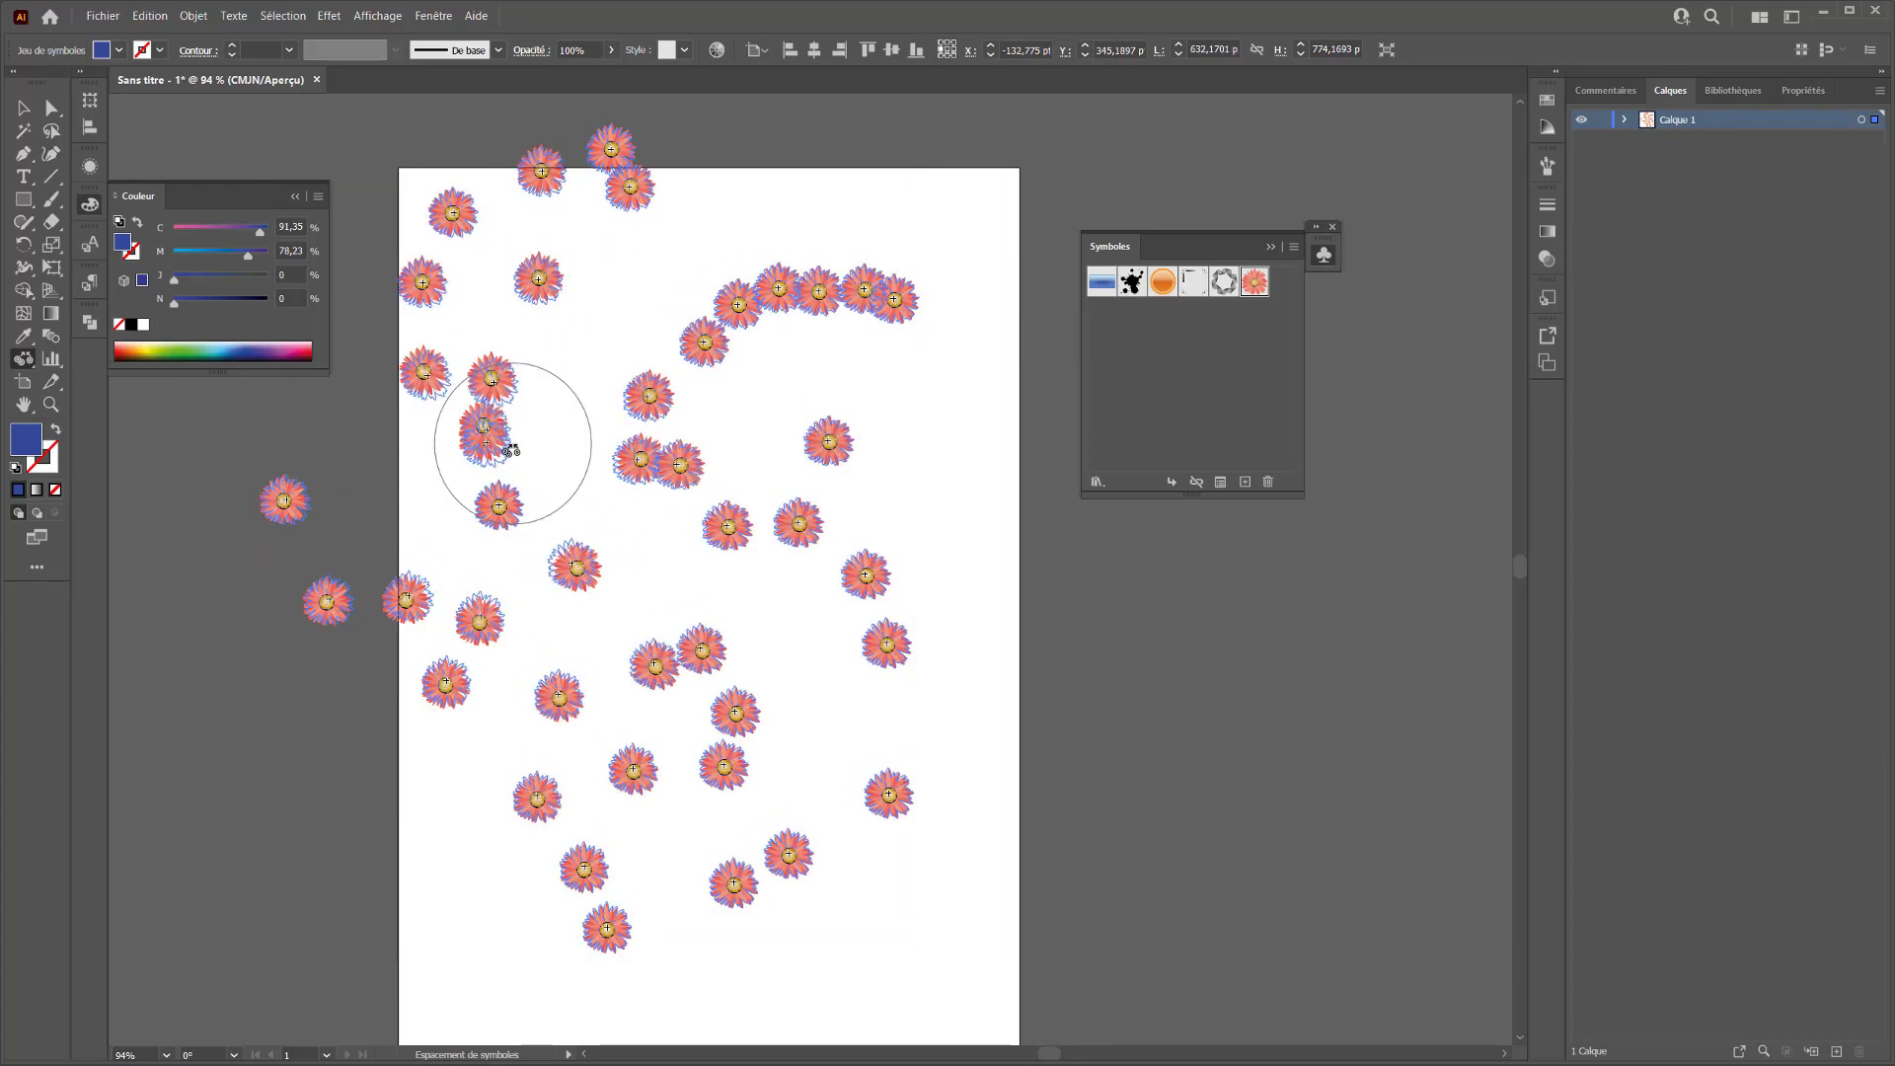
Enlarge the flower beside the artboard's left edge and those at its upper right with the Redimensionnement de symboles tool
left_click(21, 363)
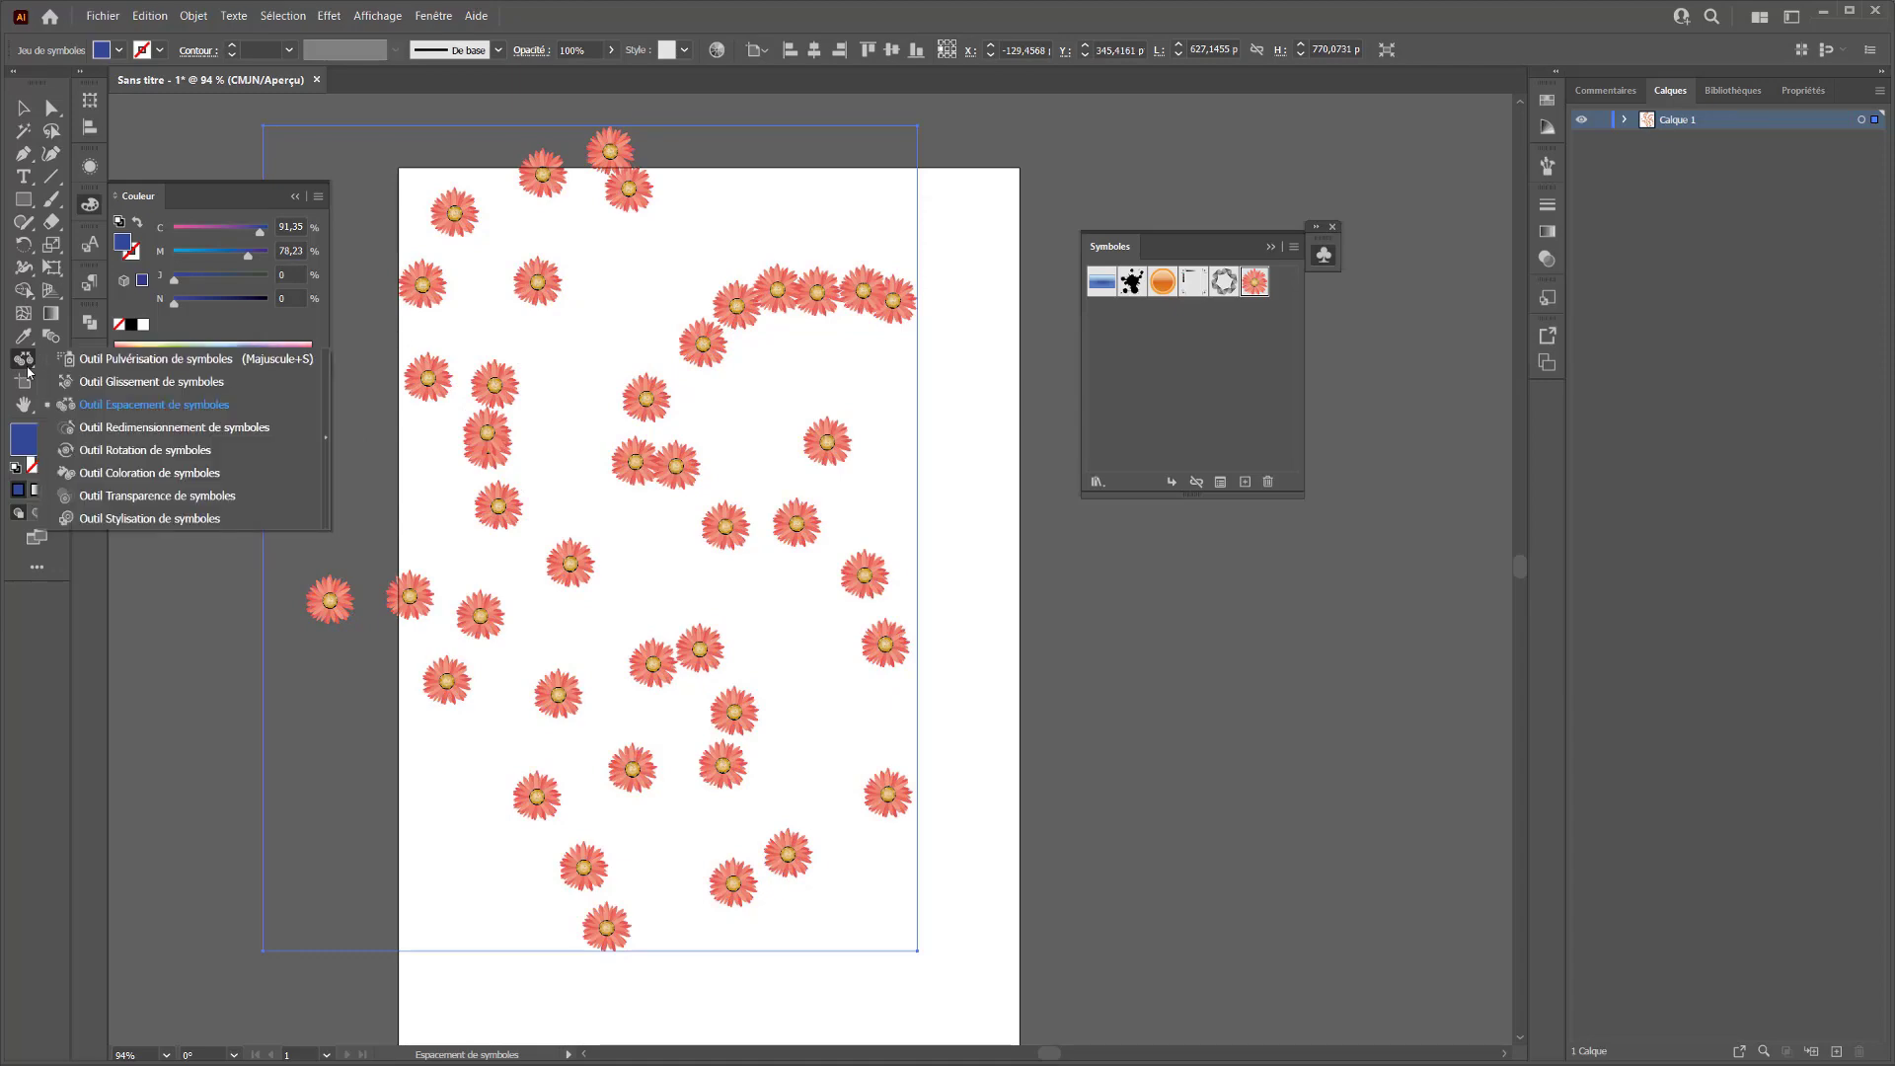
left_click(91, 431)
left_click(329, 600)
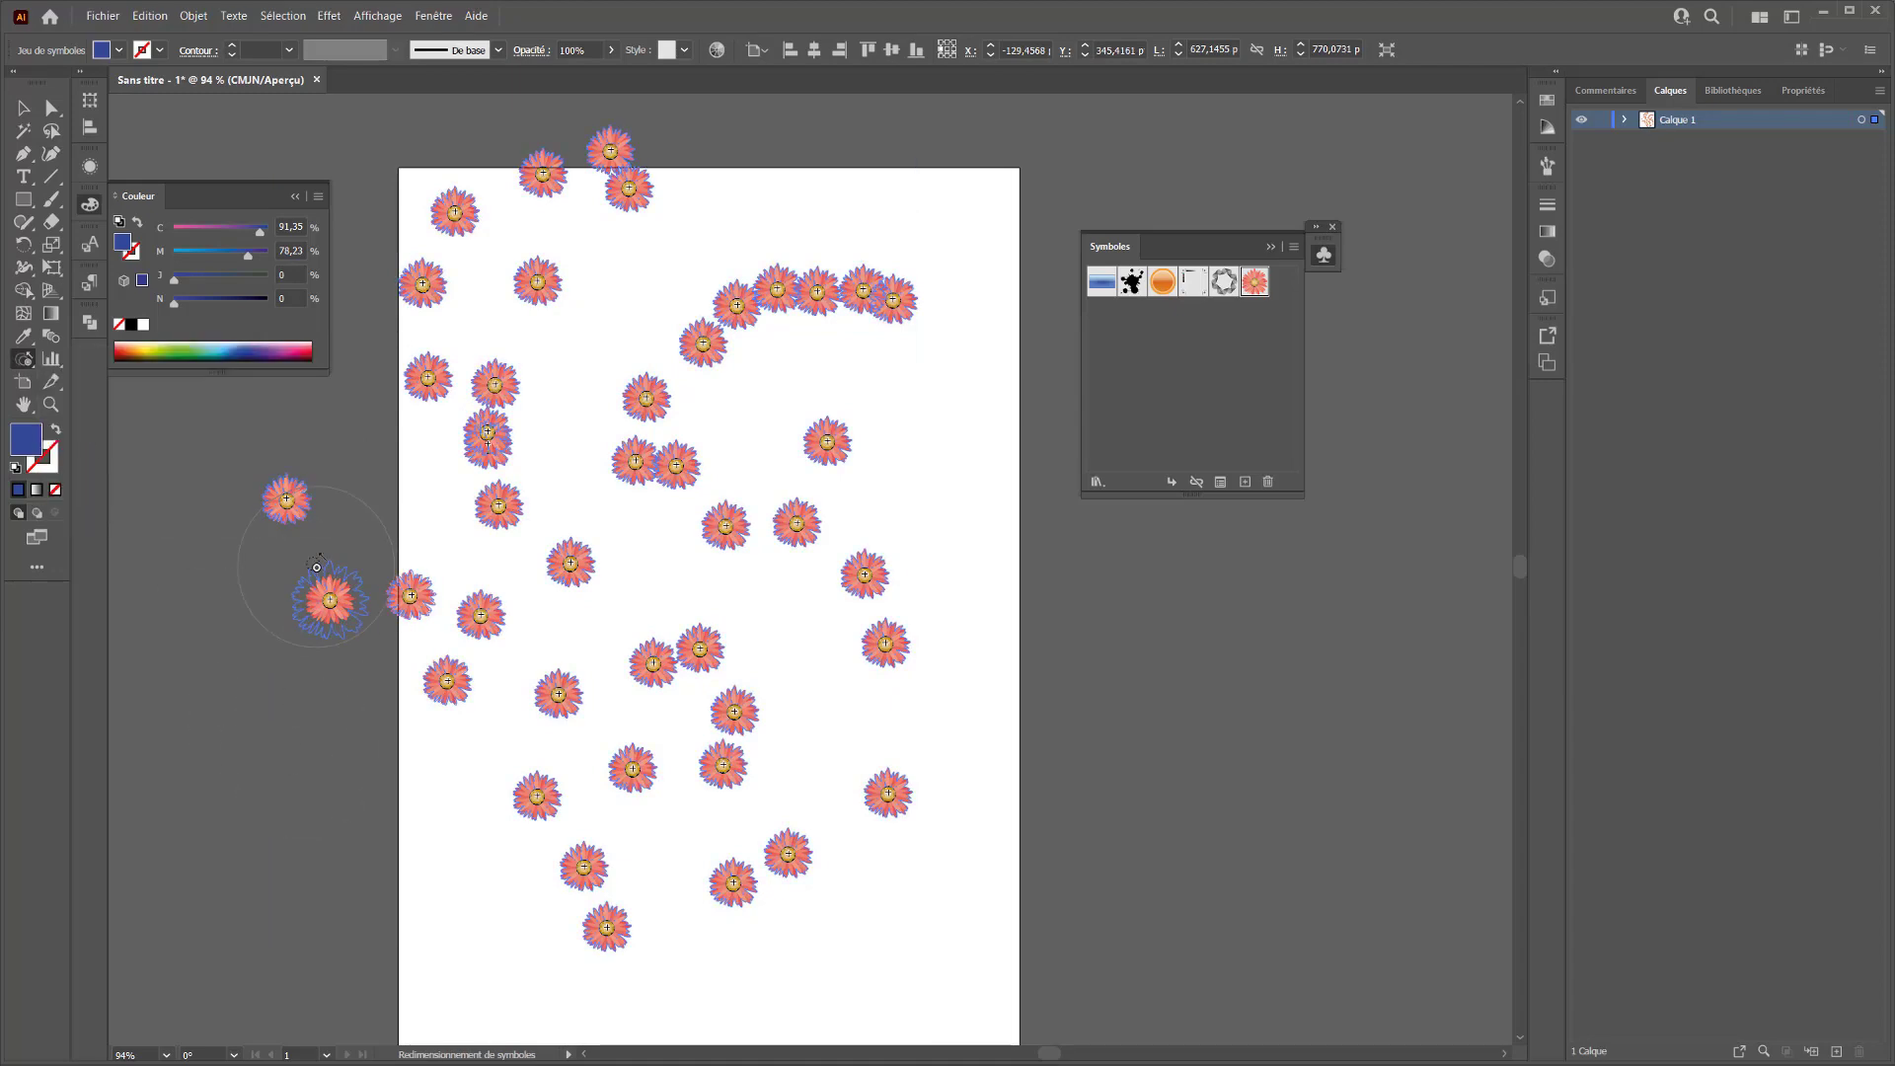
left_click(822, 594)
left_click(858, 330)
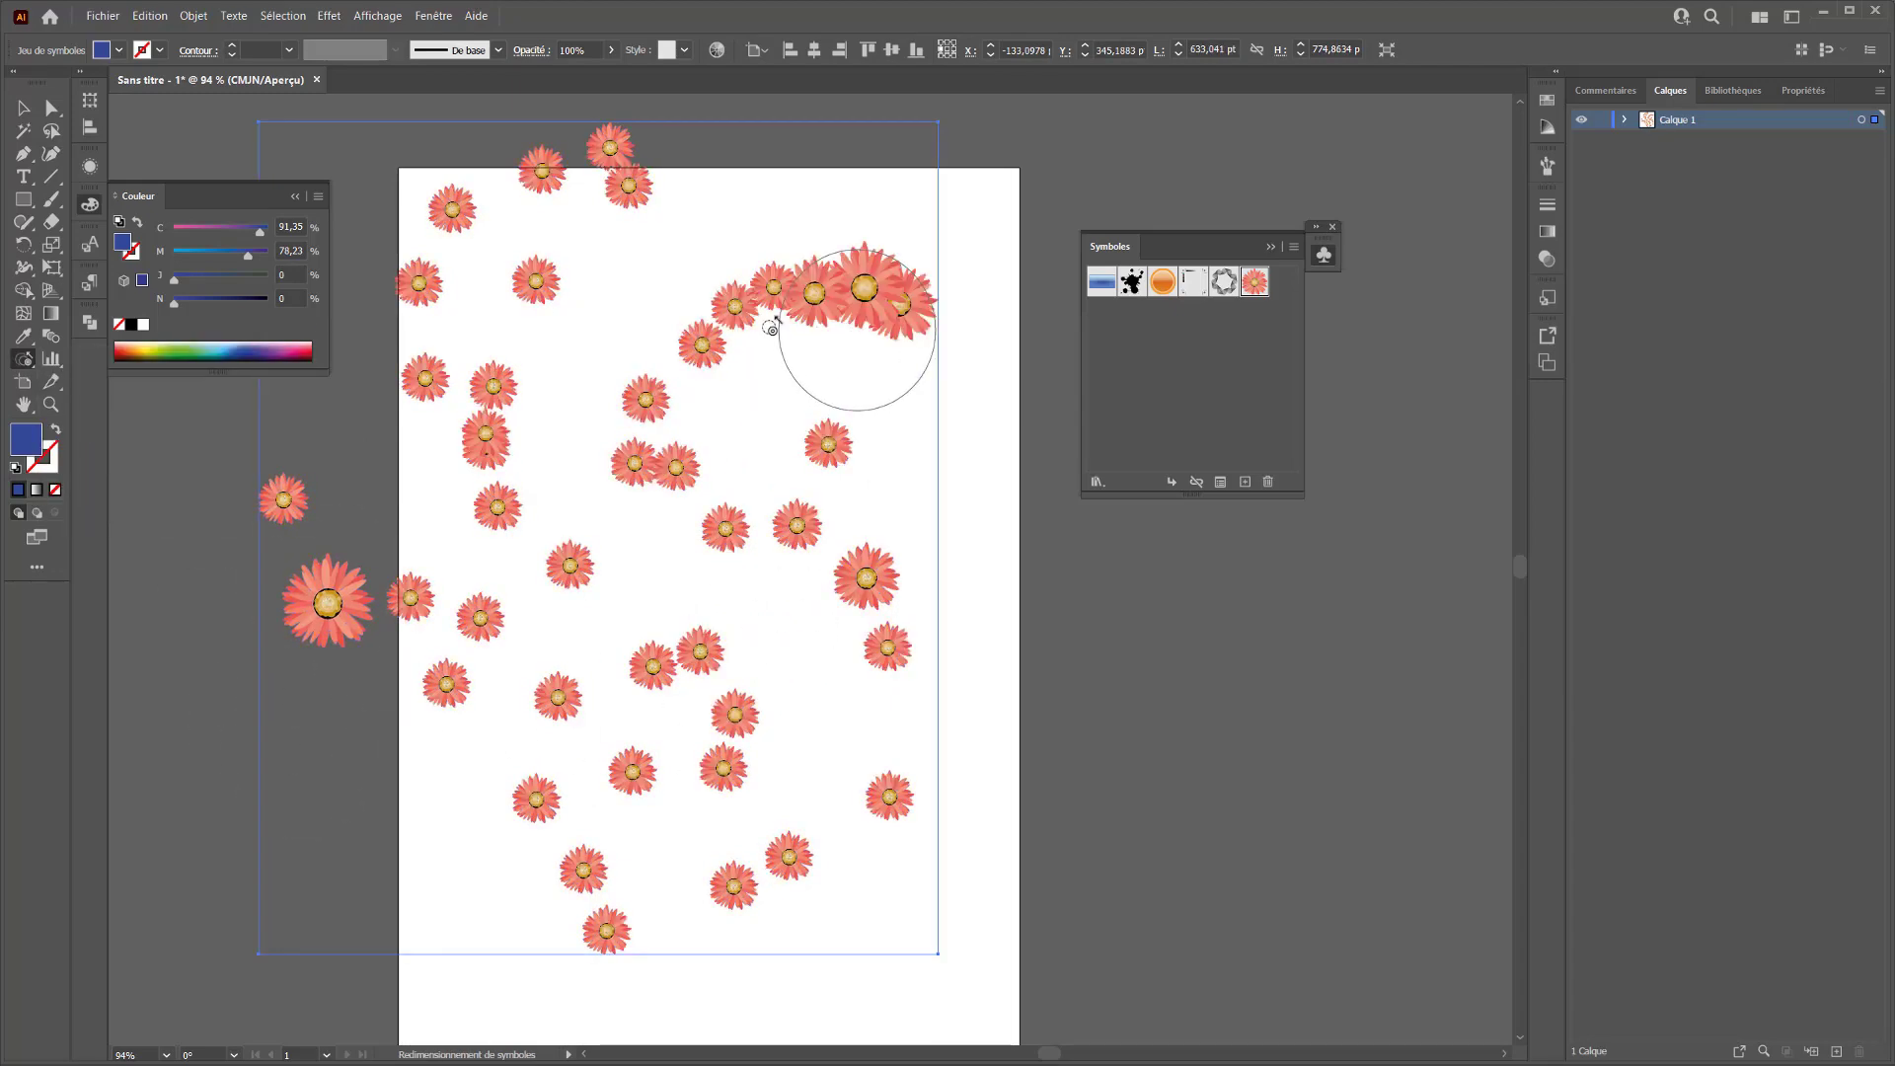
left_click(600, 352)
left_click(812, 295)
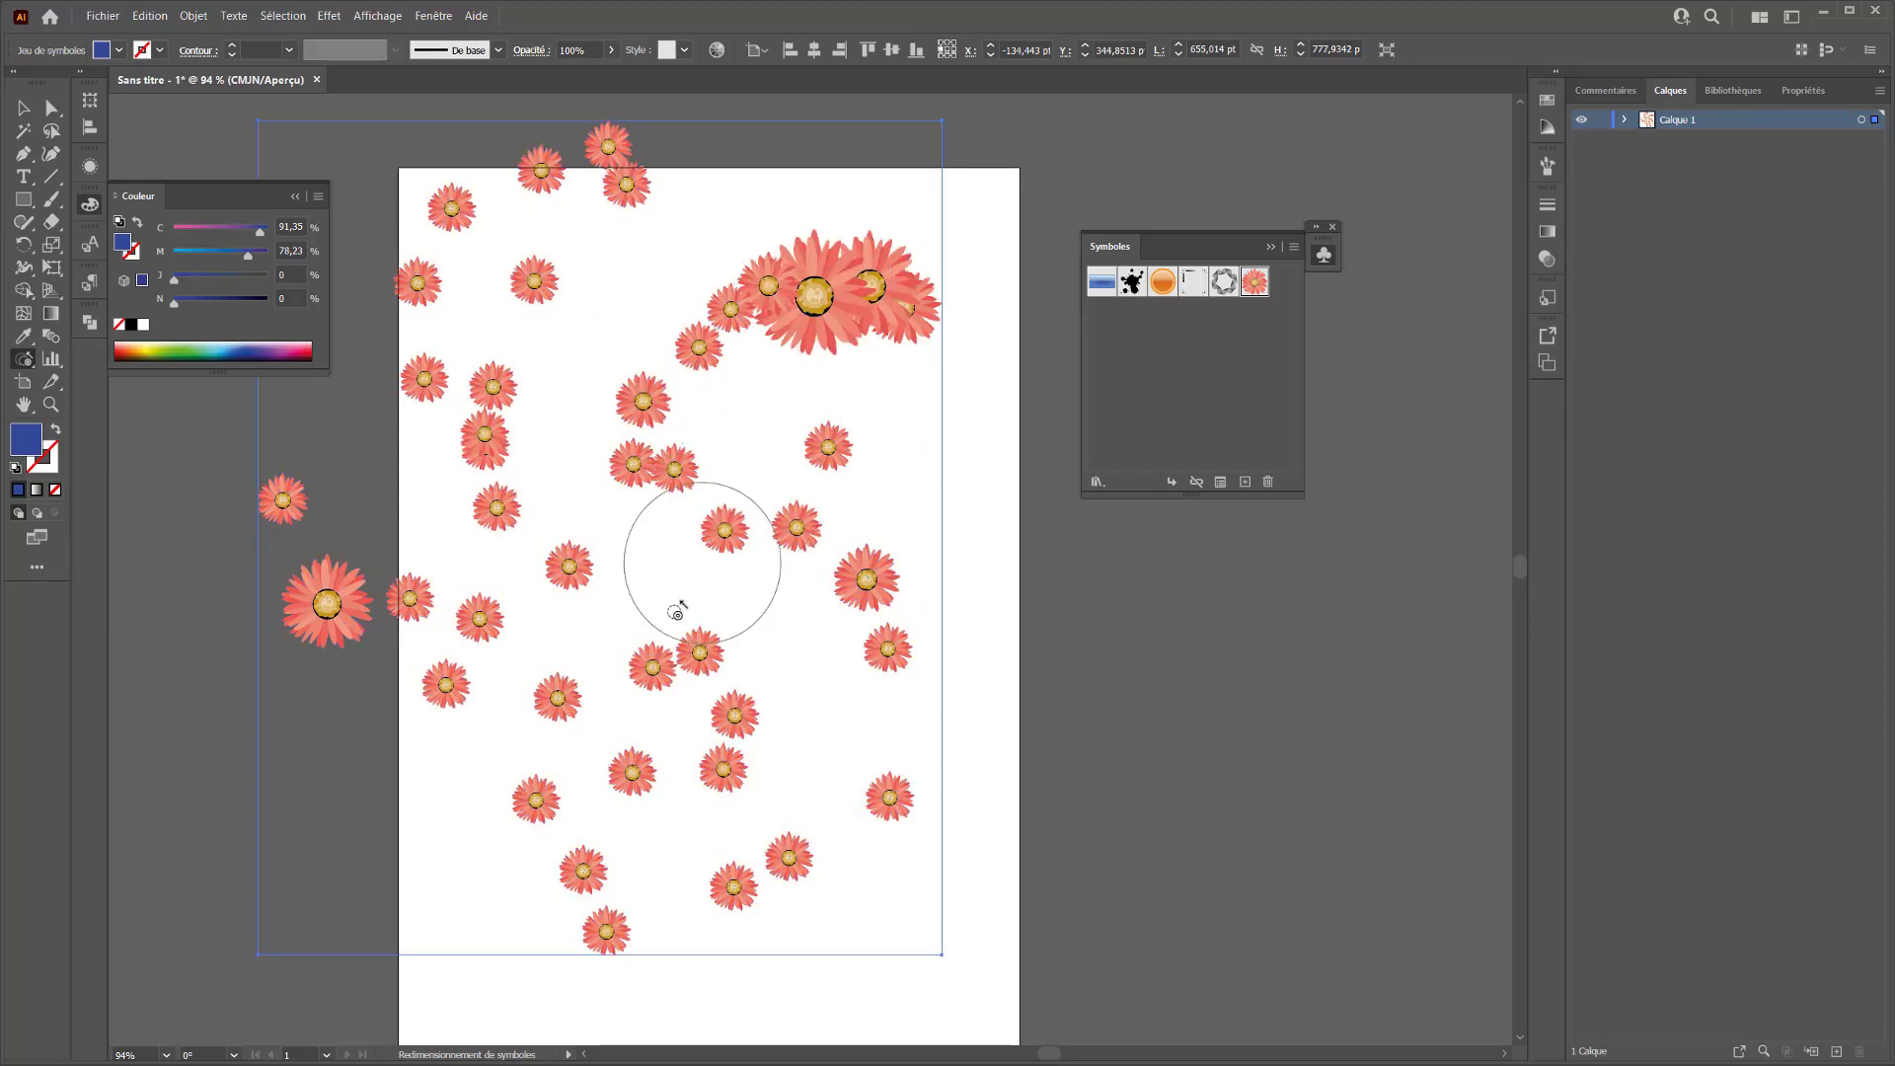
Shrink the small flower instances around the artboard's centre and upper-left area with the Redimensionnement de symboles tool
left_click(677, 676, "alt")
left_click(475, 454, "alt")
left_click(480, 258, "alt")
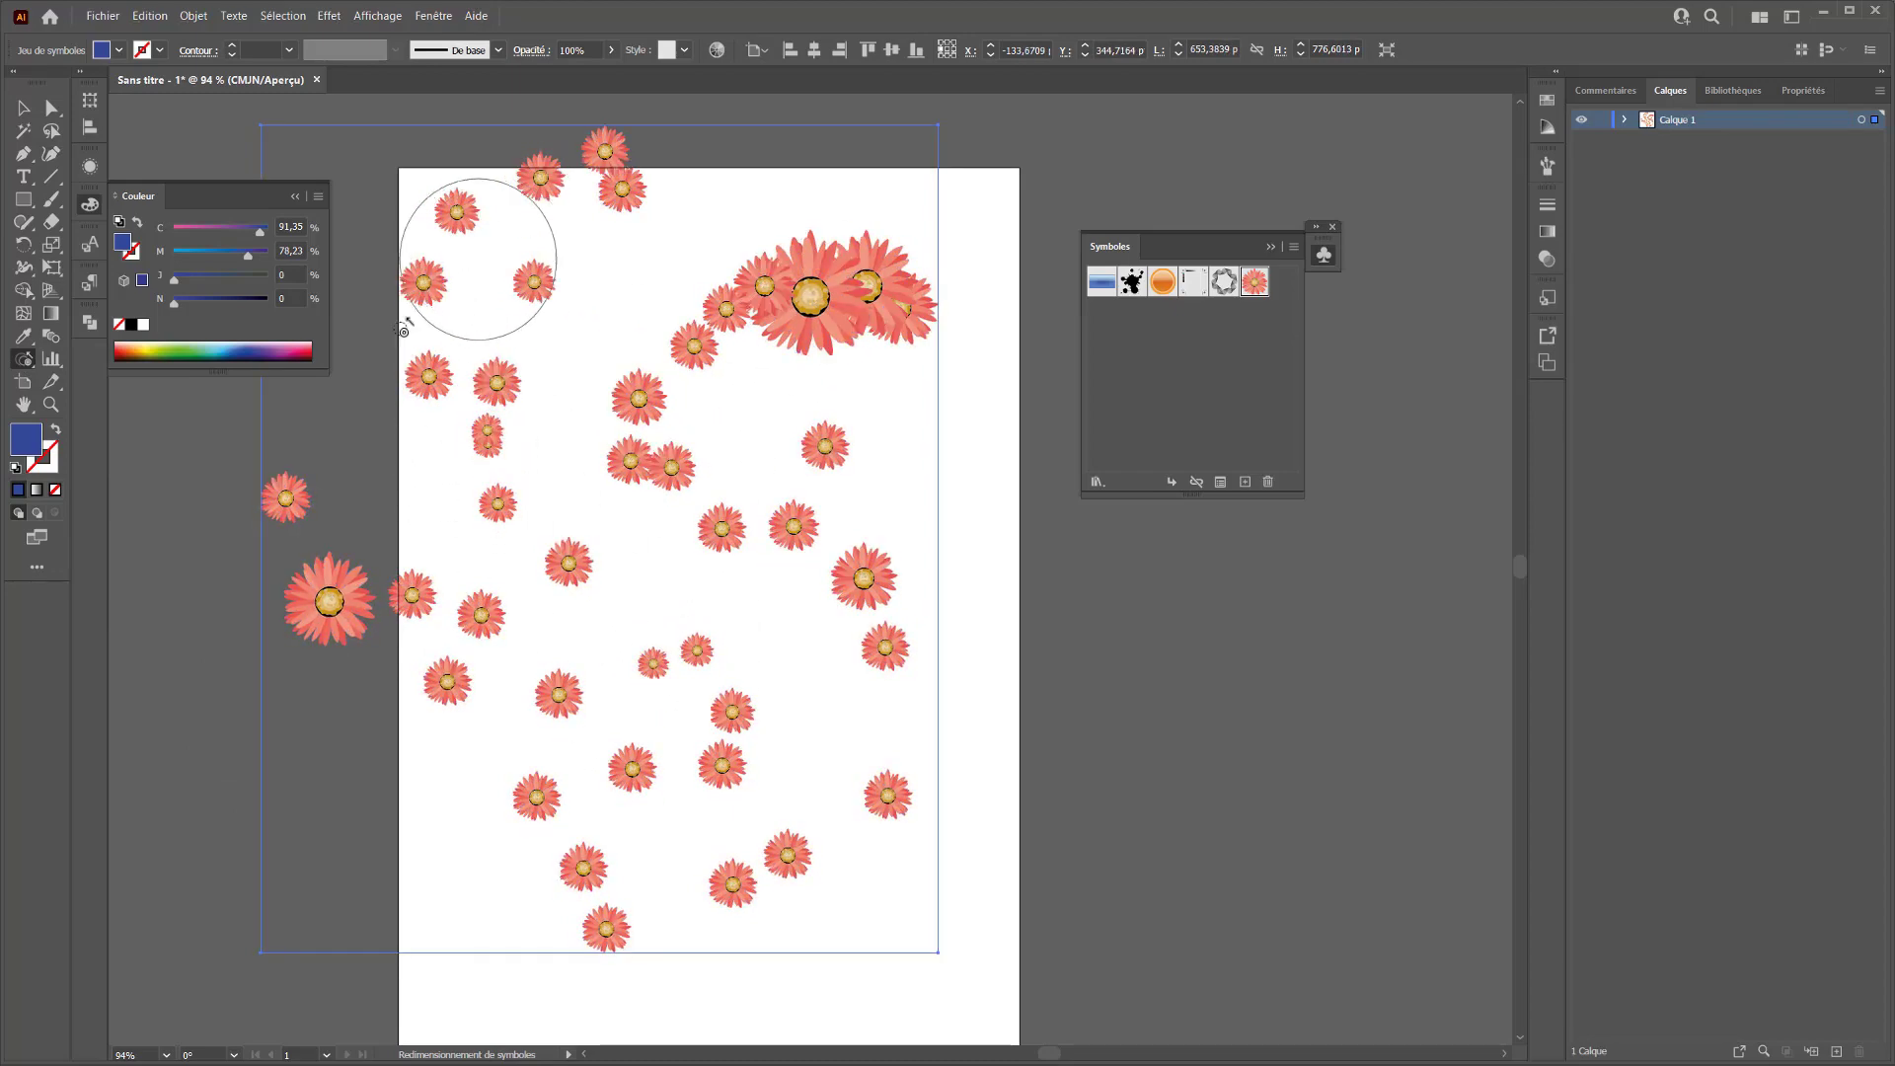
left_click(671, 426, "alt")
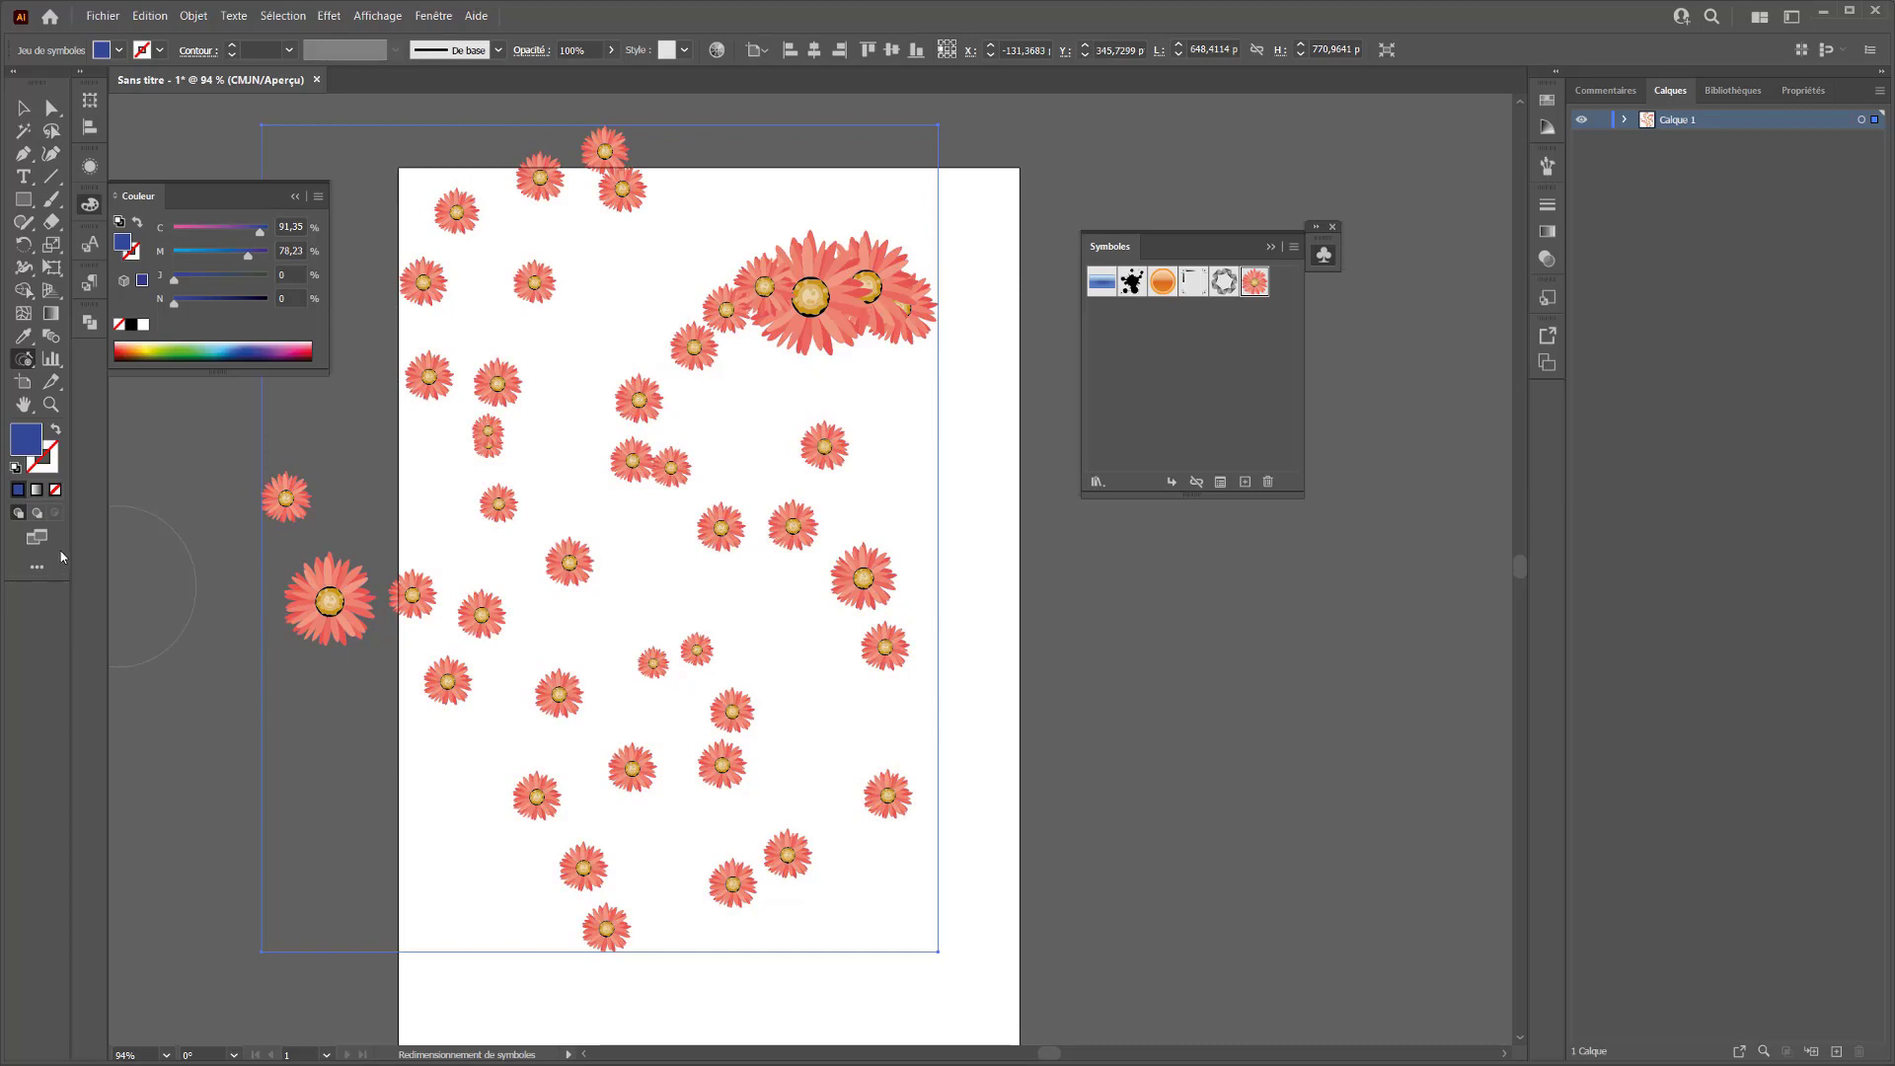
Rotate the large upper-right flowers and those below them with the Rotation de symboles tool
left_click(23, 360)
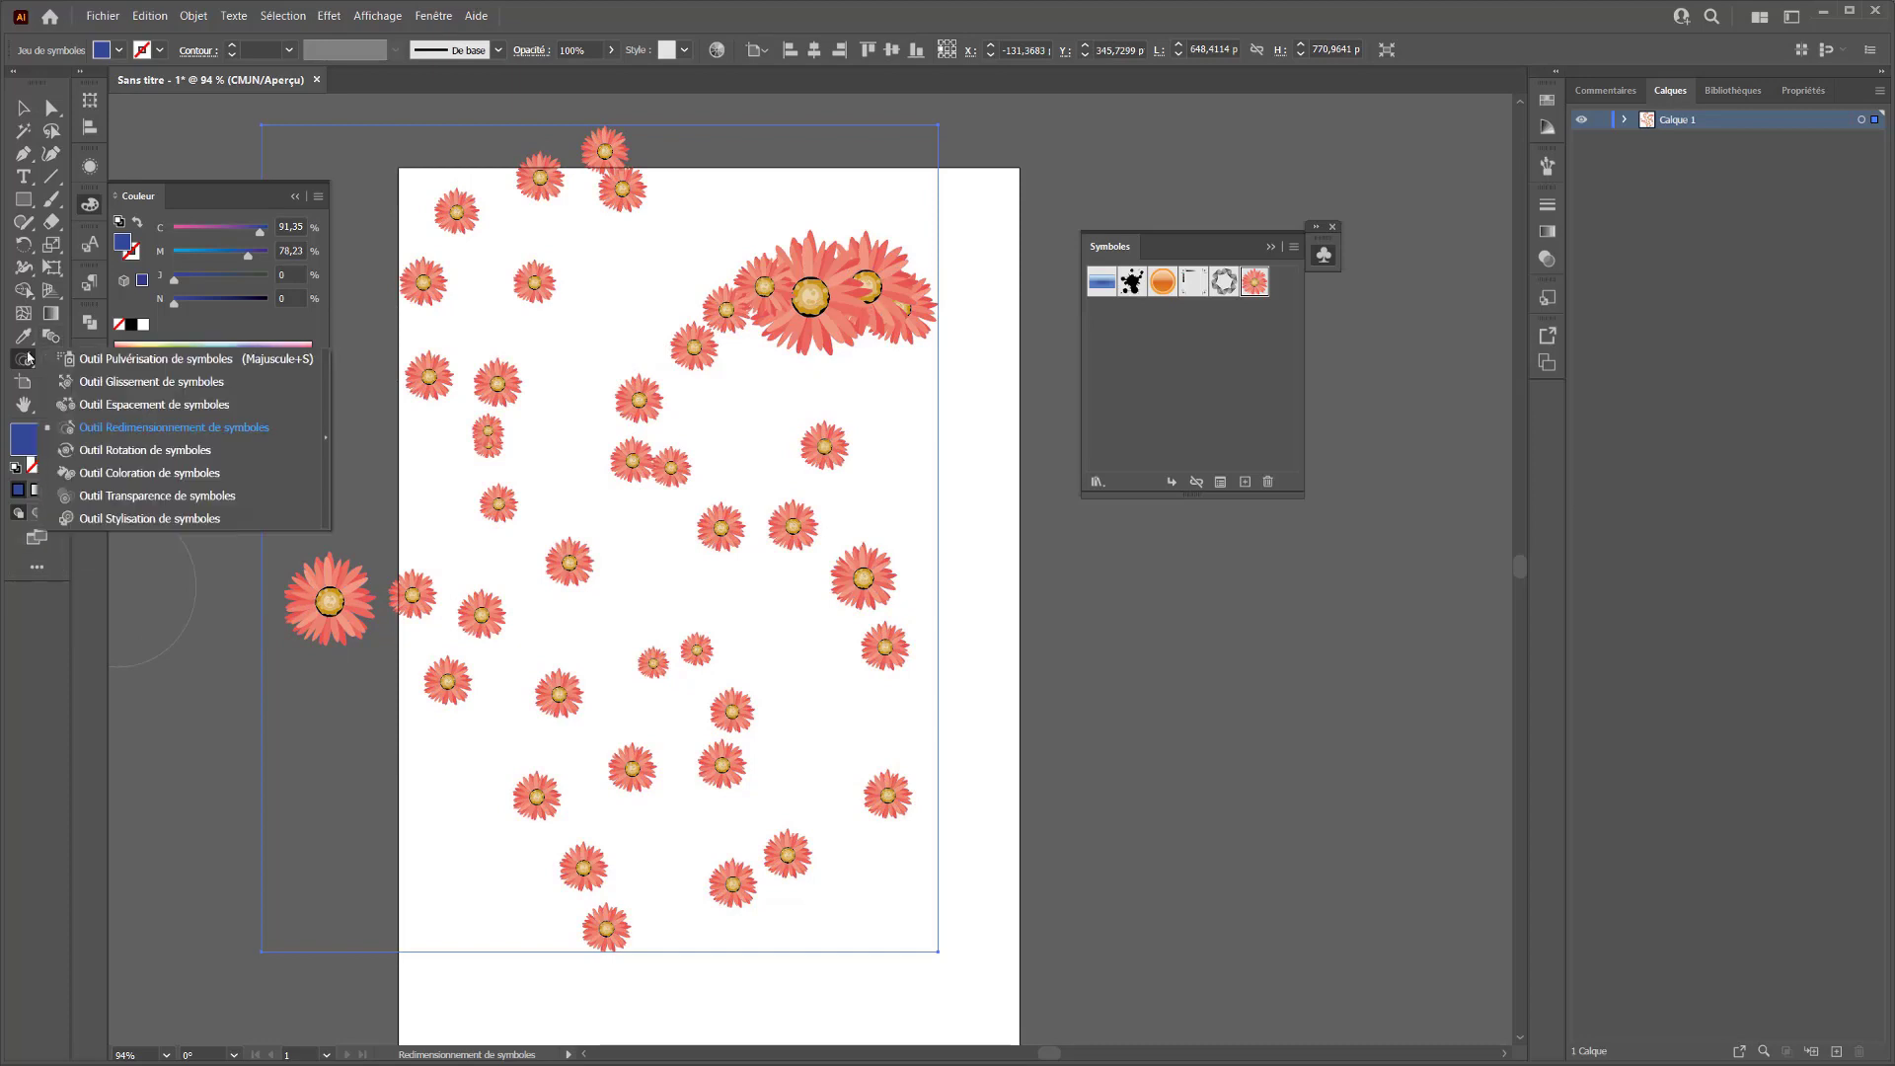
left_click(114, 450)
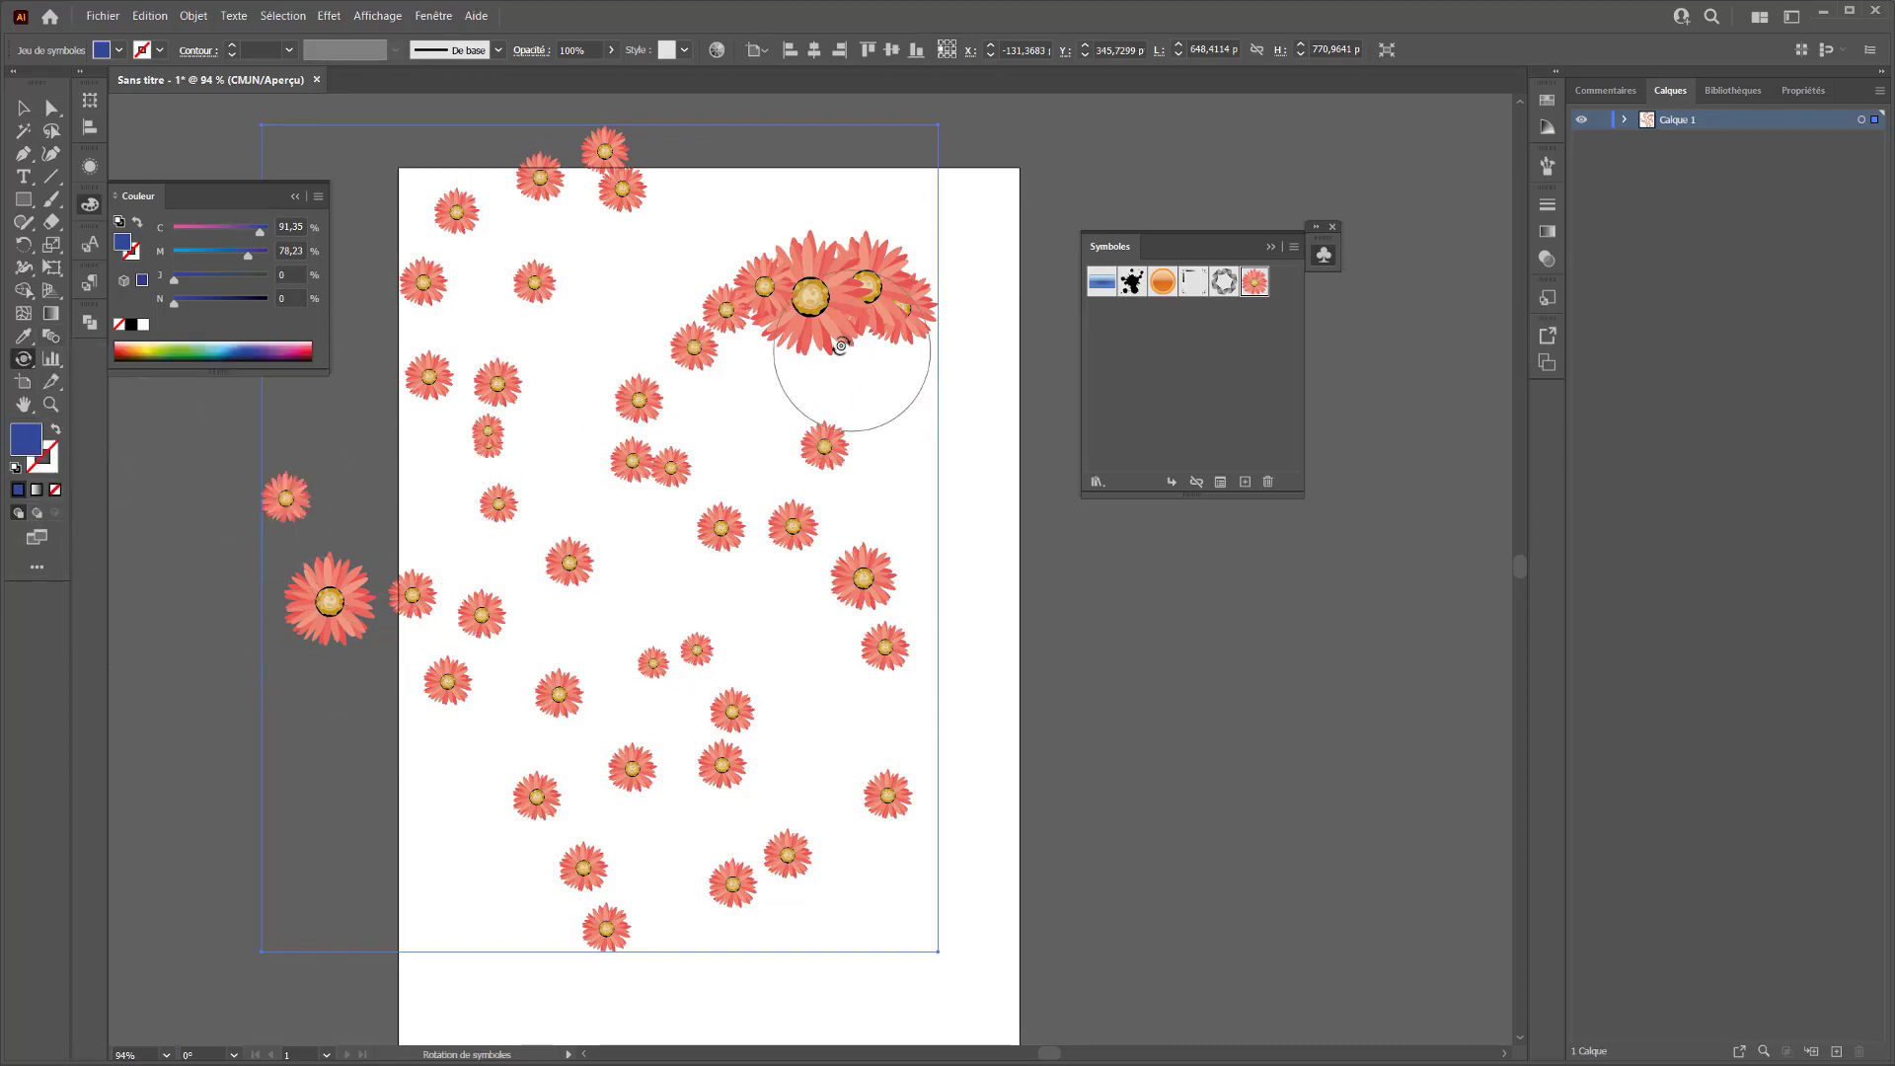
mouse_move(903, 249)
left_mouse_down()
mouse_move(791, 257)
mouse_move(664, 318)
left_mouse_up()
mouse_move(793, 270)
left_mouse_down()
mouse_move(773, 346)
mouse_move(808, 322)
mouse_move(710, 483)
mouse_move(601, 389)
mouse_move(795, 550)
mouse_move(783, 435)
mouse_move(922, 596)
left_mouse_up()
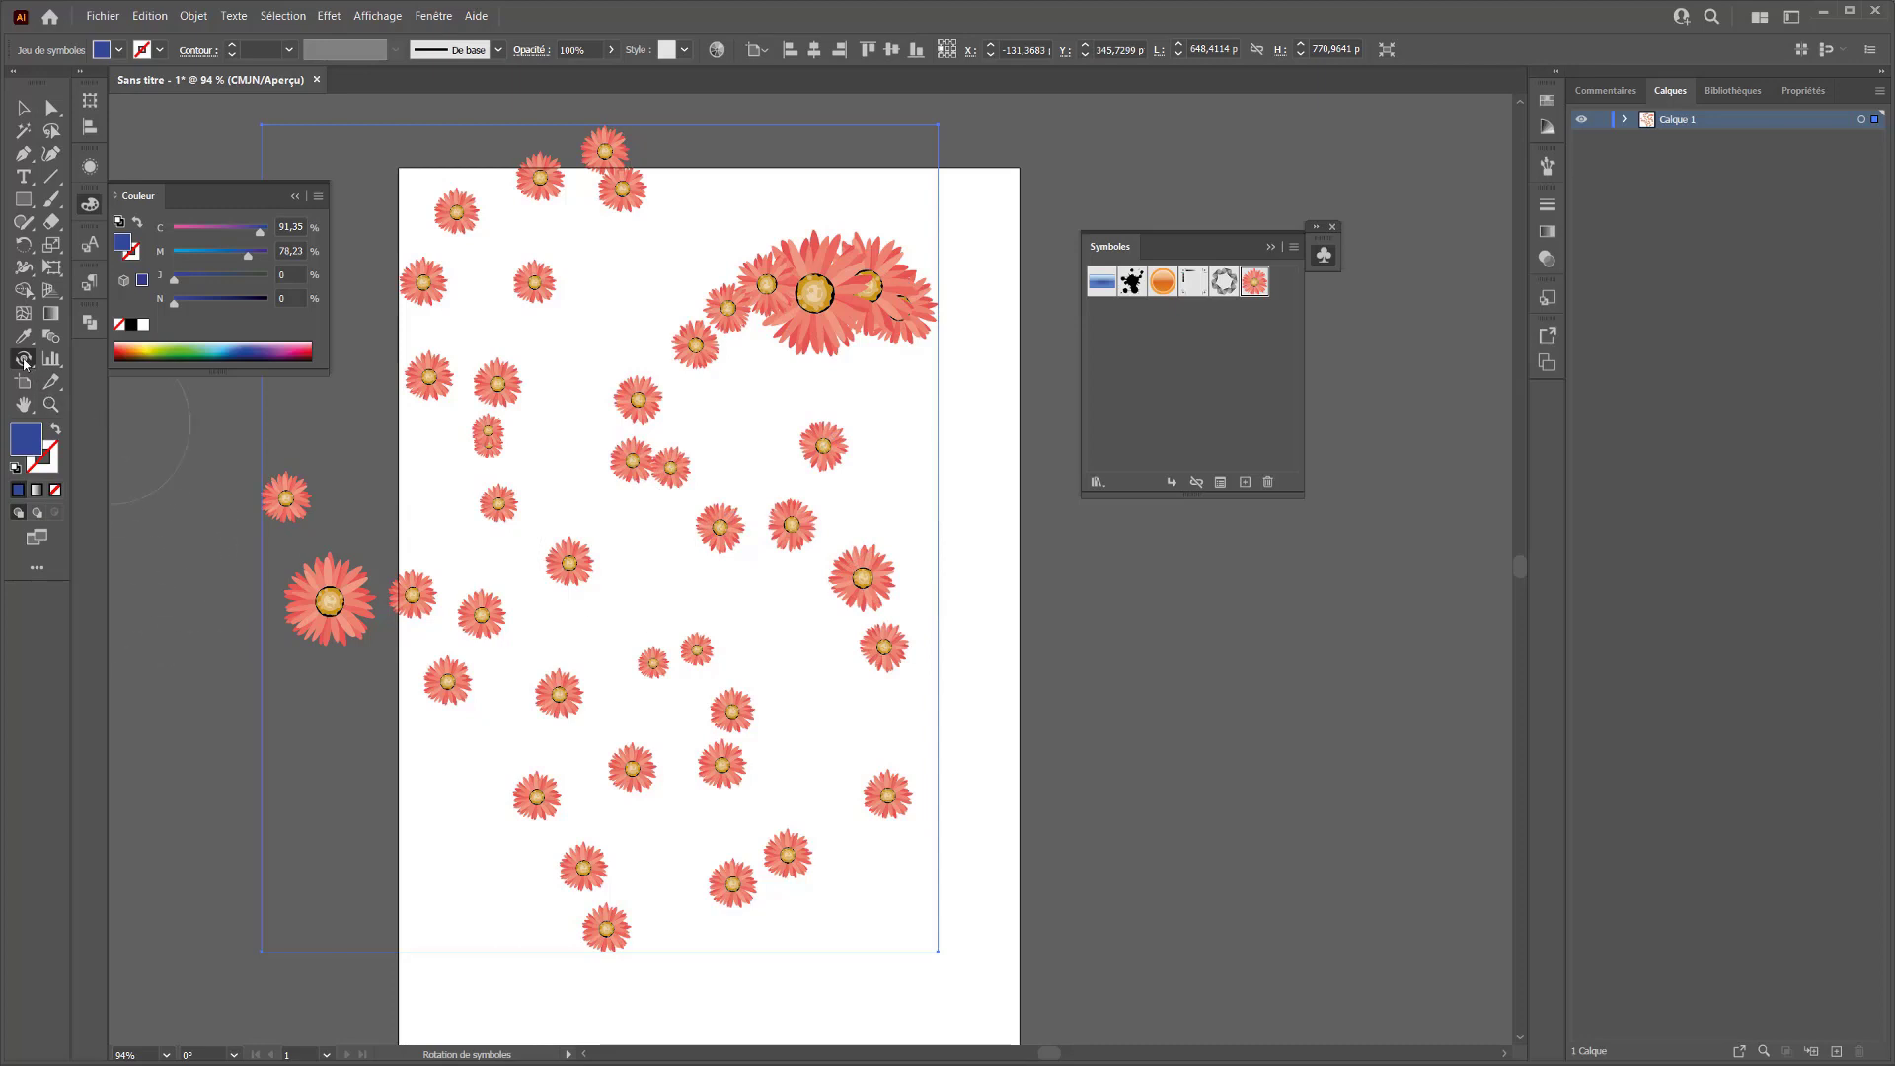
Tint flowers across the set purple with Coloration de symboles at C 40, M 78,23, and restore the lower-left ones to their original colour
left_click_drag(25, 363, 138, 470)
left_click(202, 231)
mouse_move(438, 456)
left_mouse_down()
mouse_move(487, 445)
mouse_move(710, 504)
mouse_move(707, 479)
mouse_move(834, 568)
left_mouse_up()
mouse_move(798, 771)
left_mouse_down()
mouse_move(683, 828)
mouse_move(628, 889)
mouse_move(531, 813)
mouse_move(469, 633)
mouse_move(413, 625)
mouse_move(313, 708)
mouse_move(317, 630)
left_mouse_up()
left_click(317, 632)
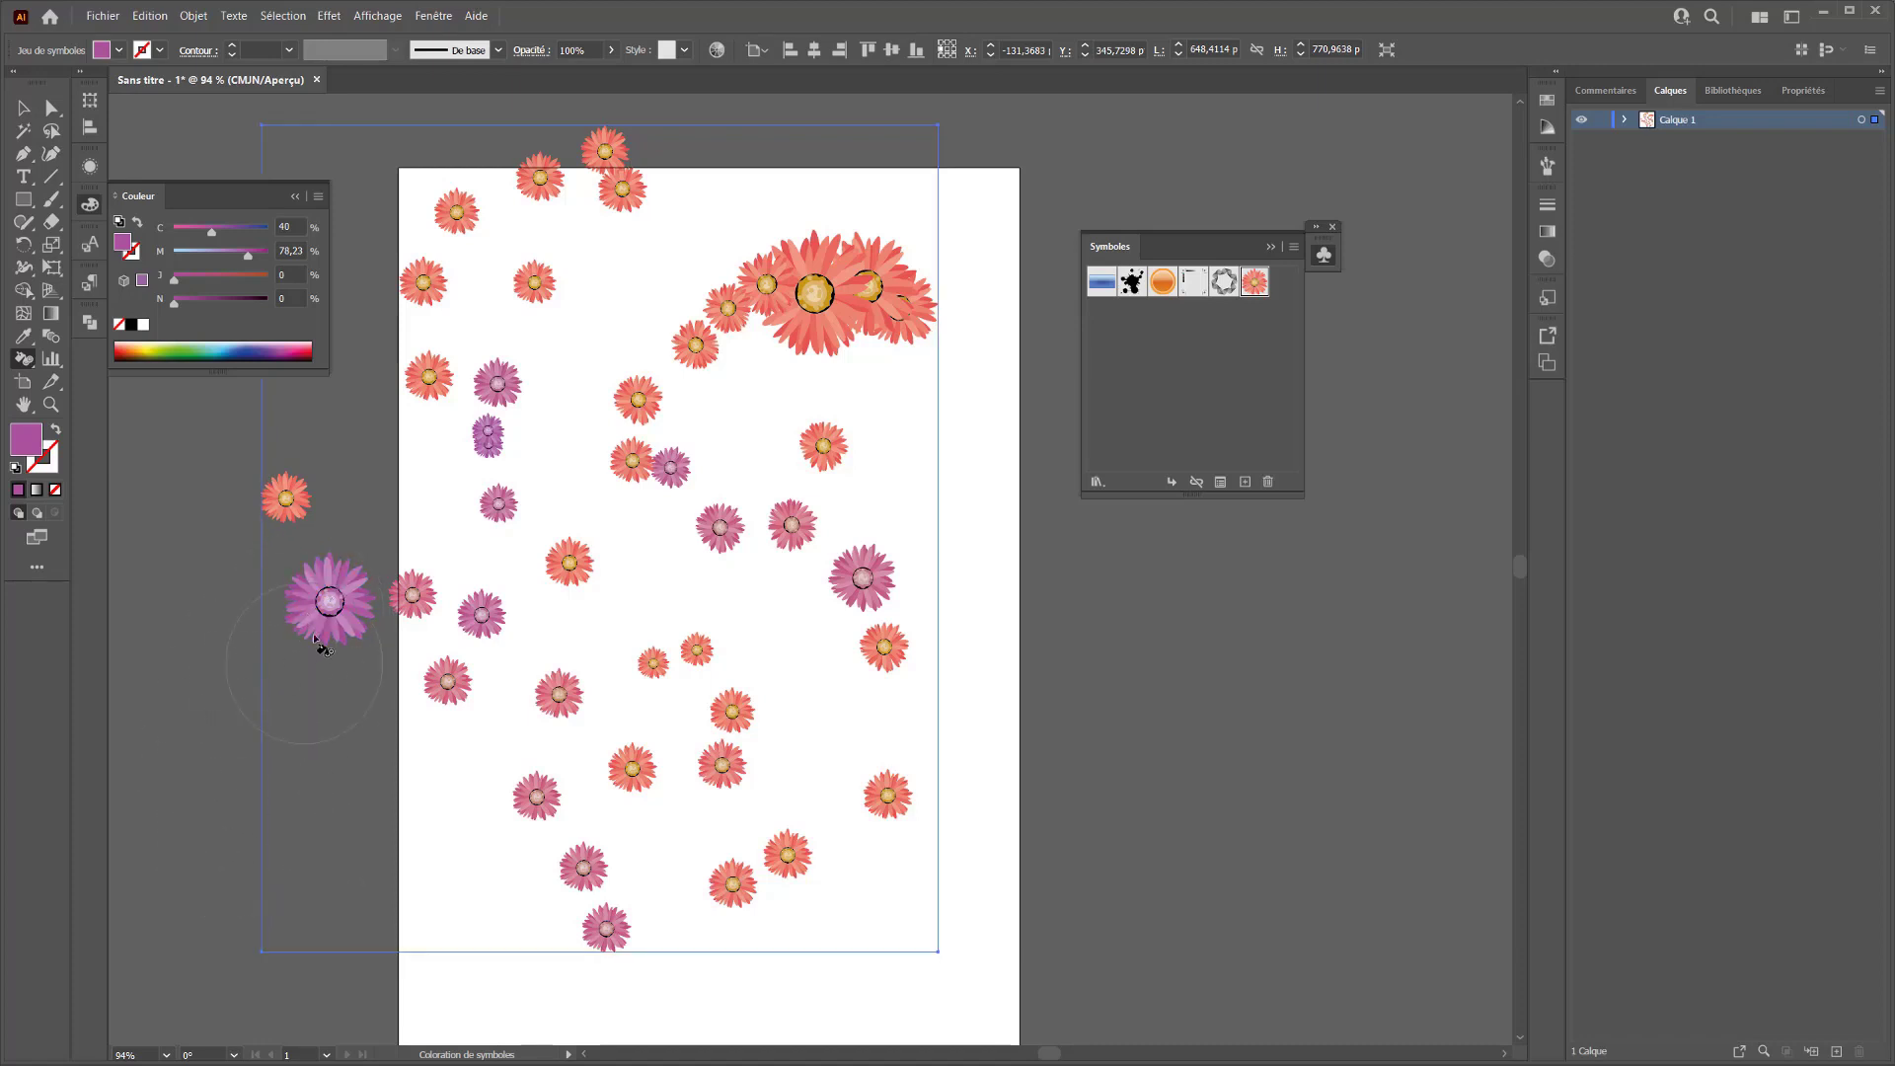
left_click(330, 581, "alt")
left_click(458, 637, "alt")
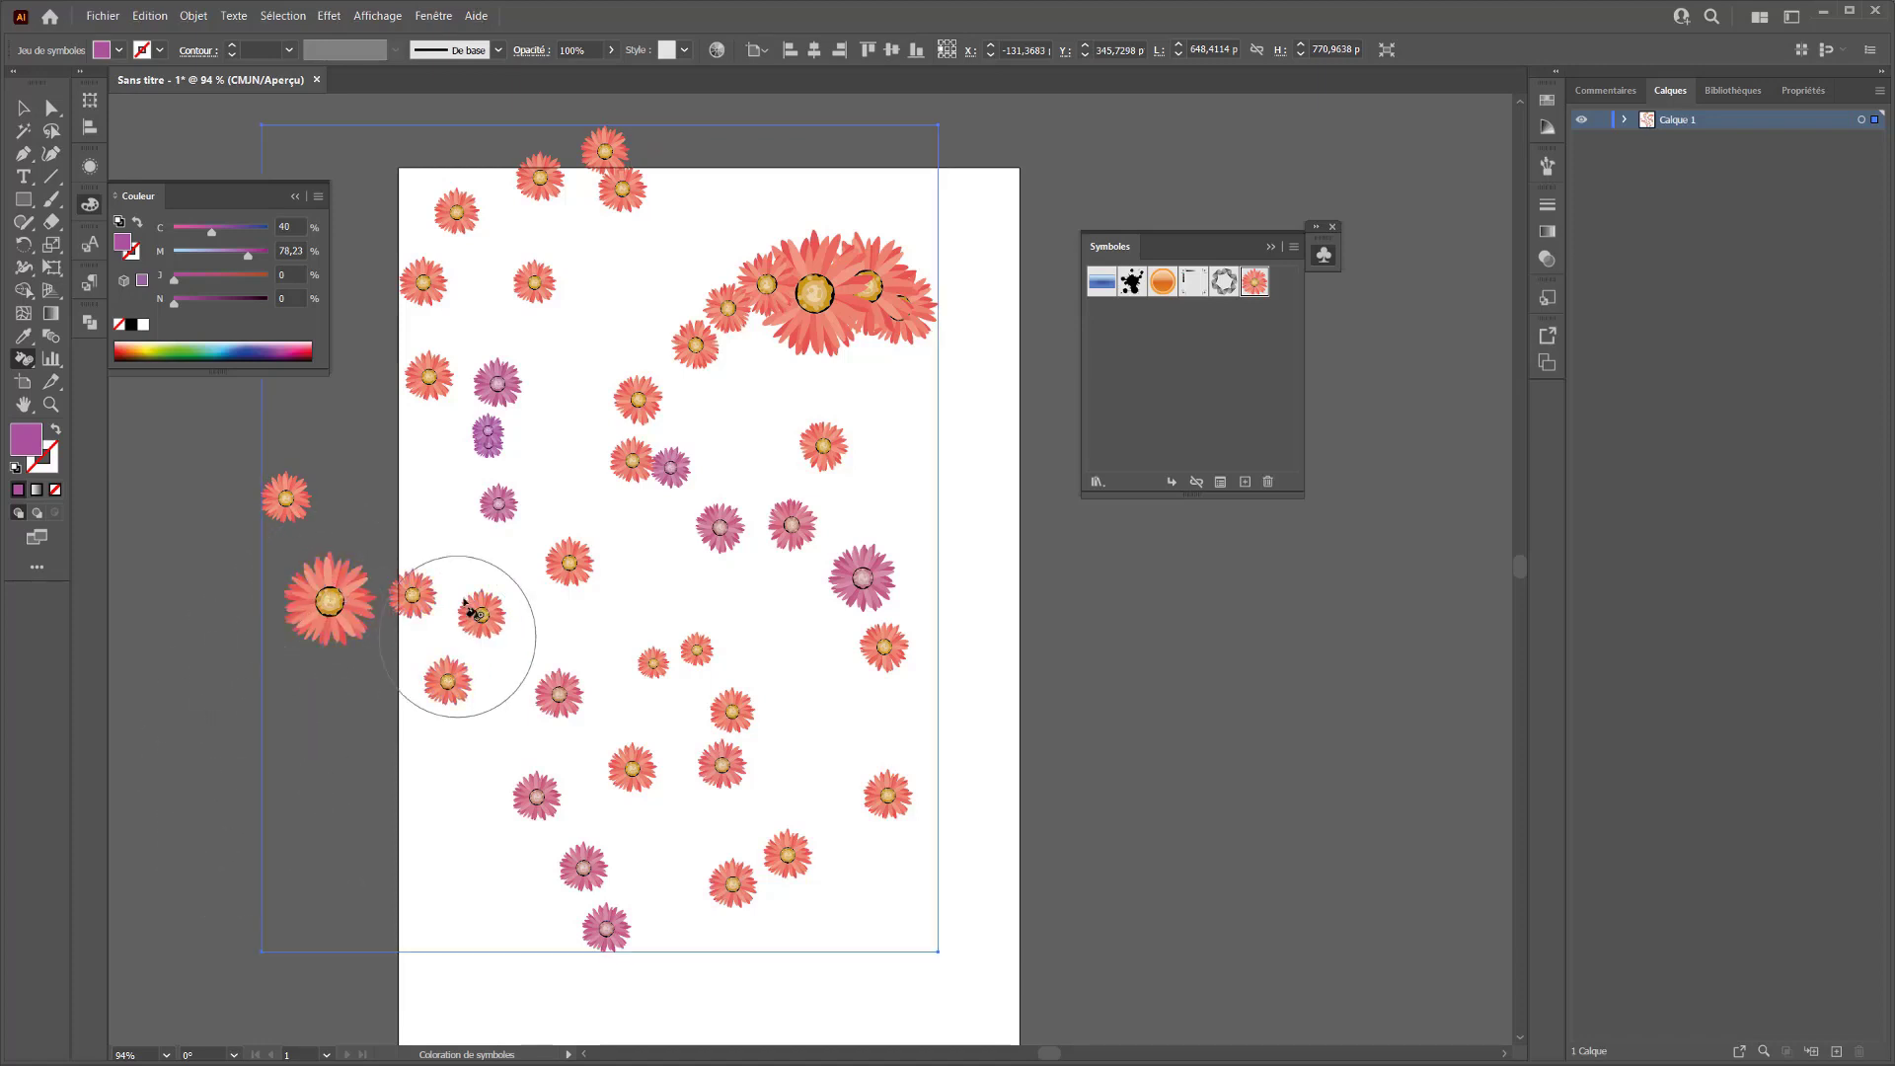
Lighten the fill to a pale blue and tint the large upper-right flowers and the upper-left ones with it
mouse_move(241, 255)
left_mouse_down()
mouse_move(467, 337)
mouse_move(252, 233)
left_mouse_up()
left_click(458, 343)
left_click(850, 262)
left_click(747, 314)
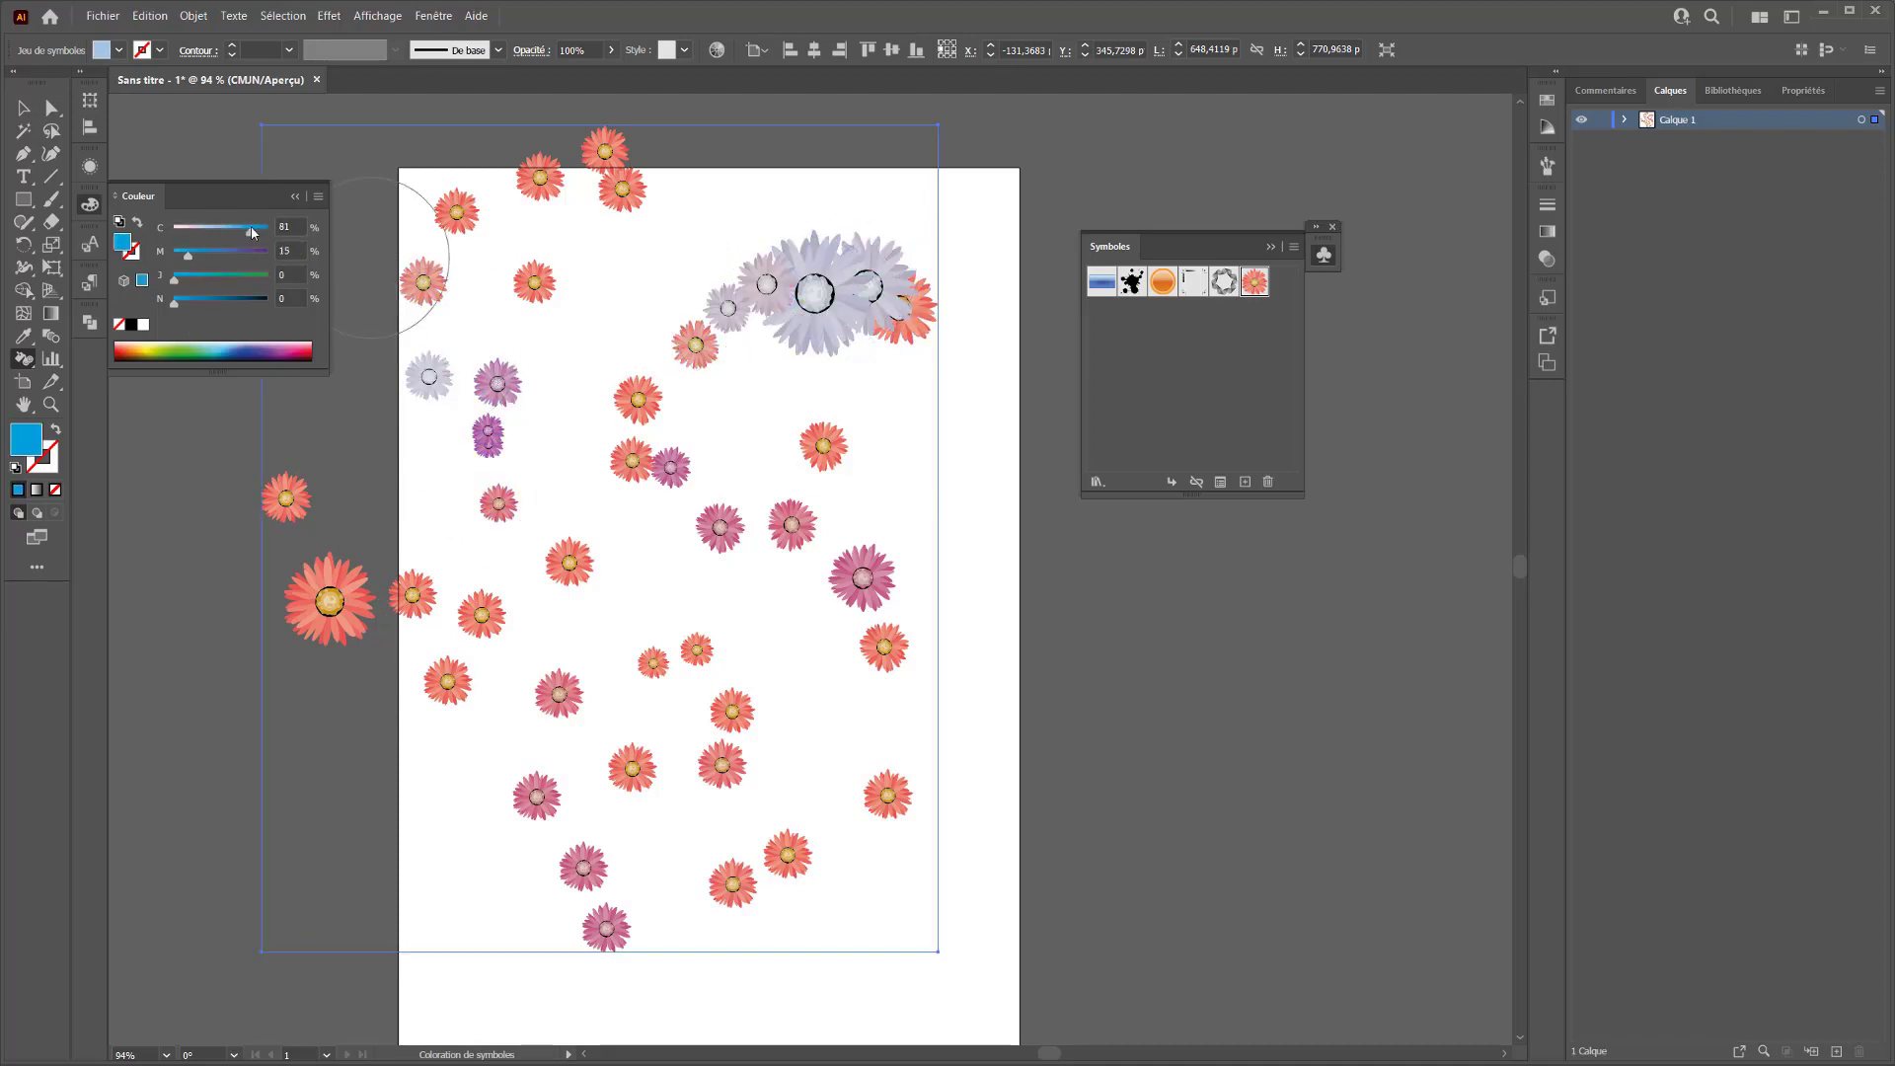
Tint the flowers along the artboard's top edge and around its lower centre blue, using C 83 and M 15
left_click(596, 208)
left_click(466, 234)
left_click(513, 227)
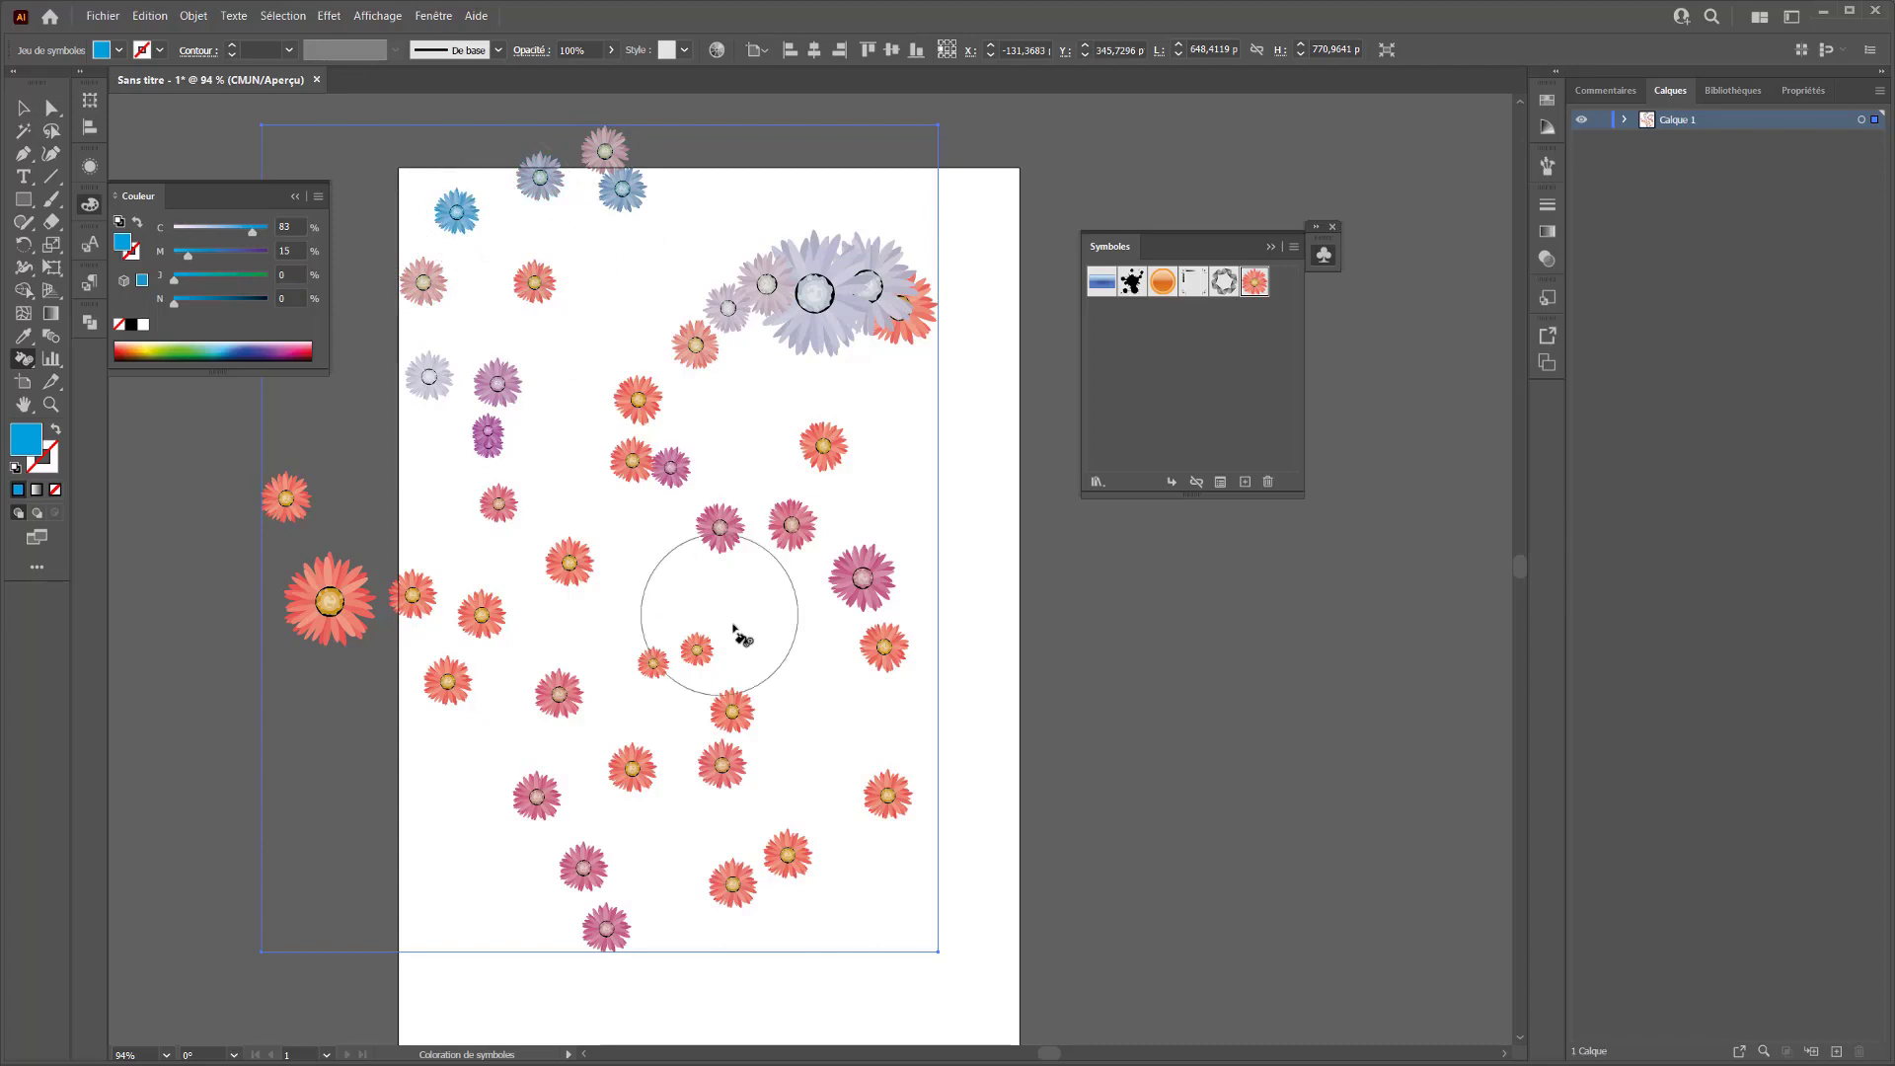
left_click(734, 546)
left_click(642, 734)
left_click(747, 751)
left_click(670, 645)
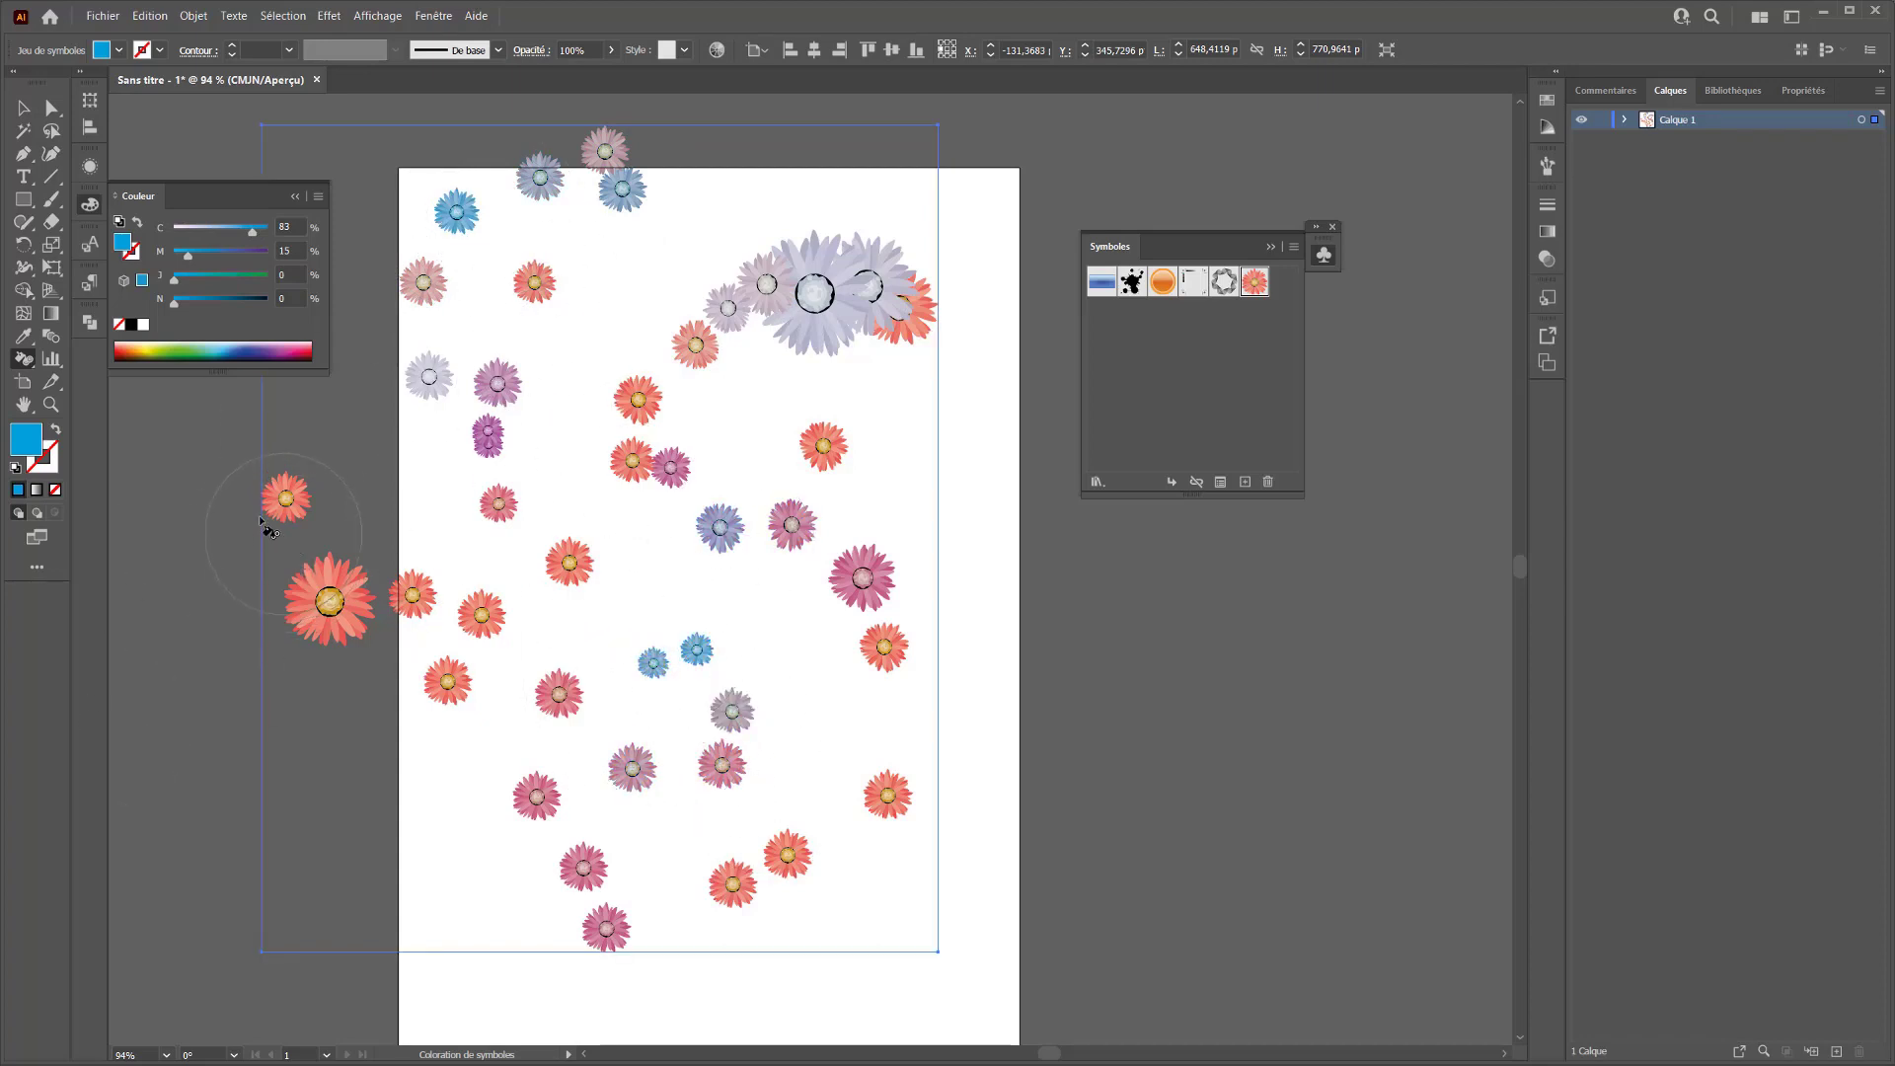
Fade flower instances across the symbol set to varying degrees with the Transparence de symboles tool
left_click(22, 362)
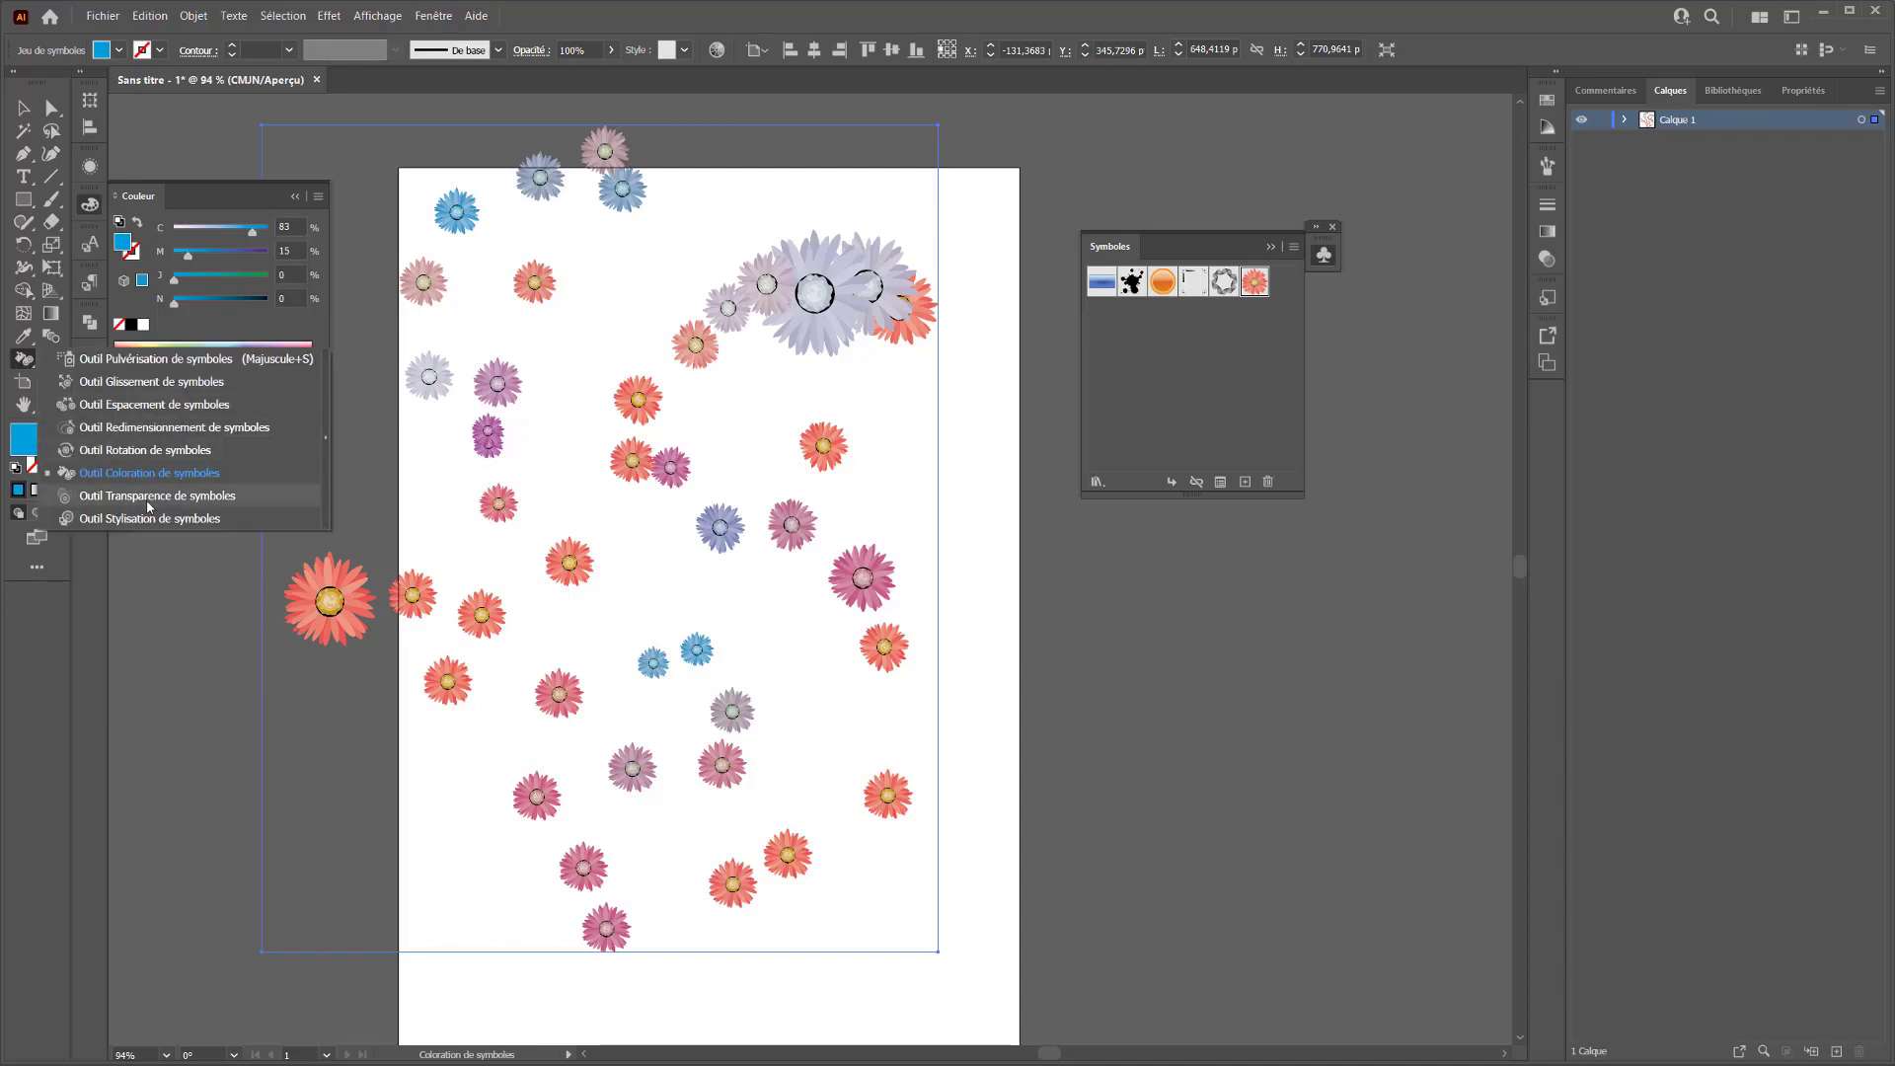
left_click(107, 498)
mouse_move(588, 508)
left_mouse_down()
mouse_move(733, 544)
mouse_move(754, 897)
mouse_move(546, 819)
mouse_move(512, 720)
mouse_move(446, 624)
mouse_move(302, 601)
mouse_move(281, 511)
mouse_move(486, 421)
mouse_move(516, 496)
mouse_move(660, 430)
mouse_move(638, 428)
mouse_move(664, 477)
mouse_move(949, 477)
mouse_move(851, 299)
mouse_move(900, 325)
left_mouse_up()
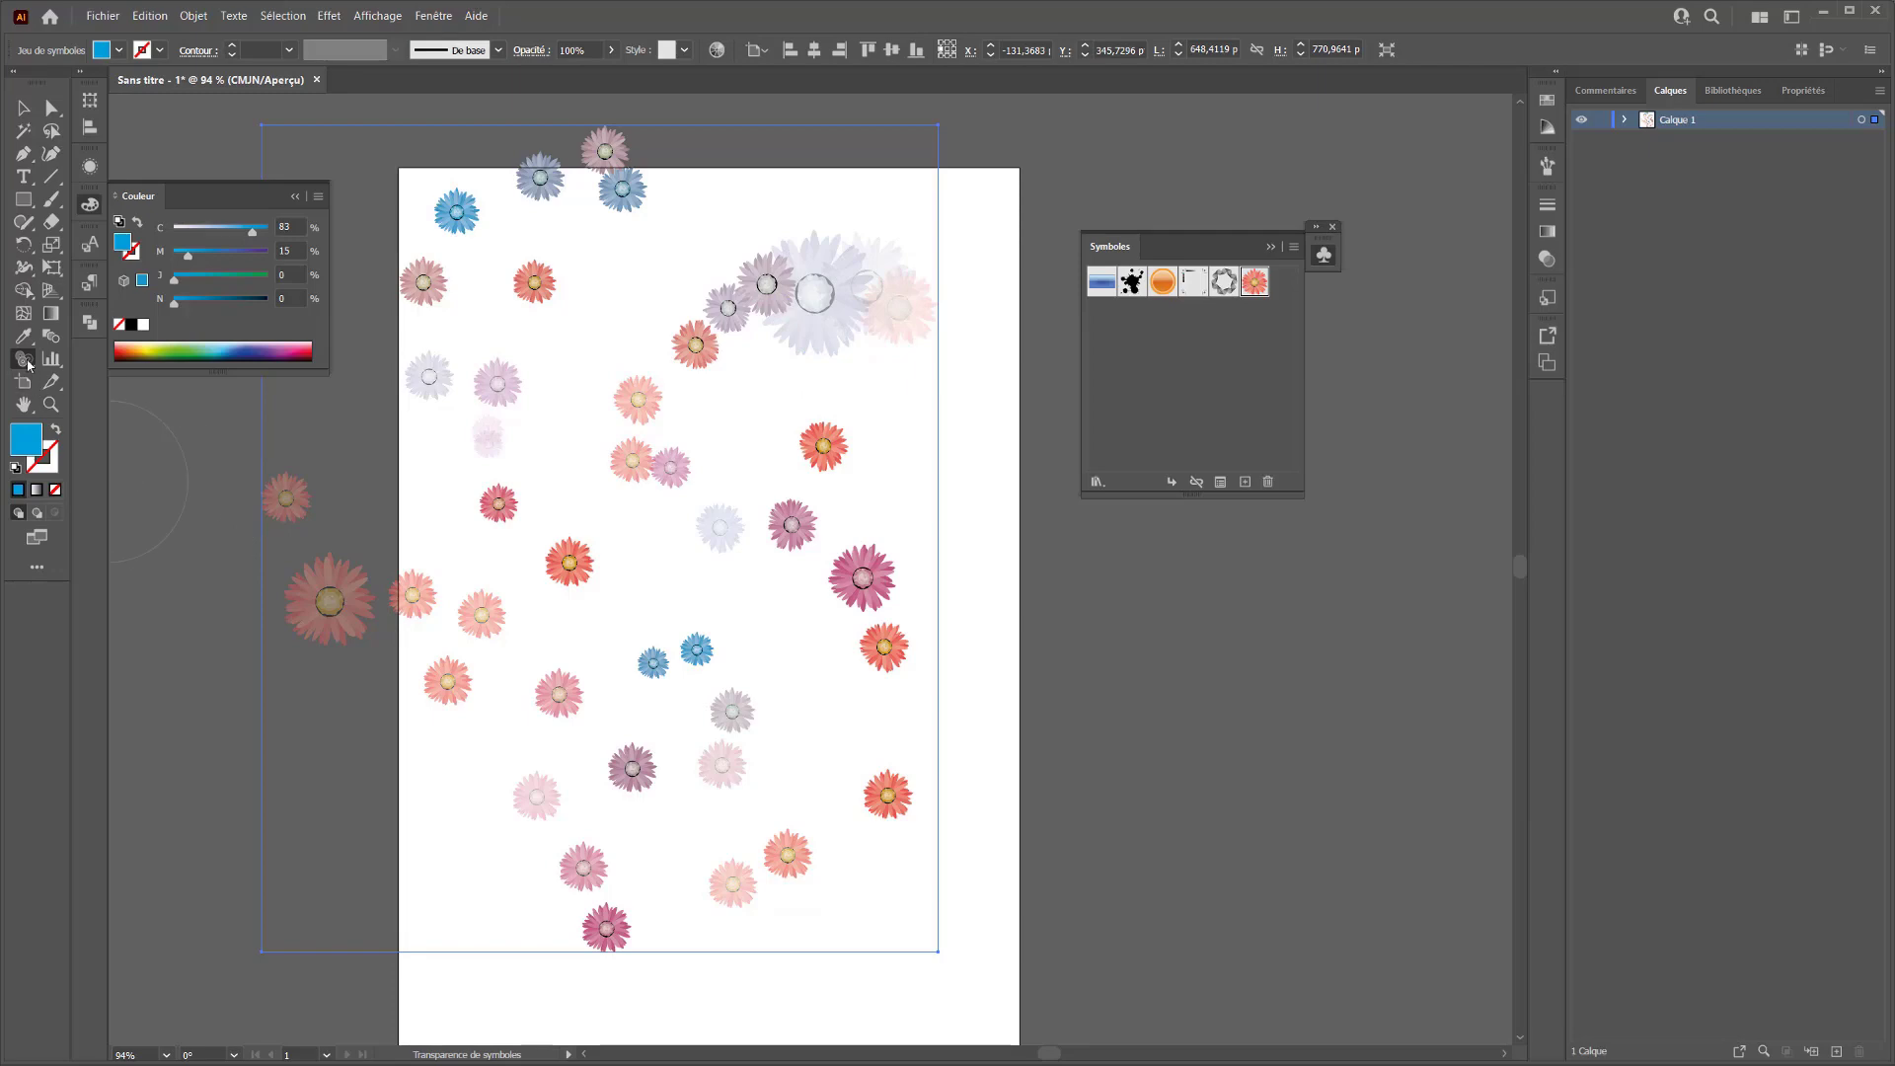
Choose the Stylisation de symboles tool and display the document's graphic styles
left_click_drag(24, 359, 115, 523)
left_click(329, 17)
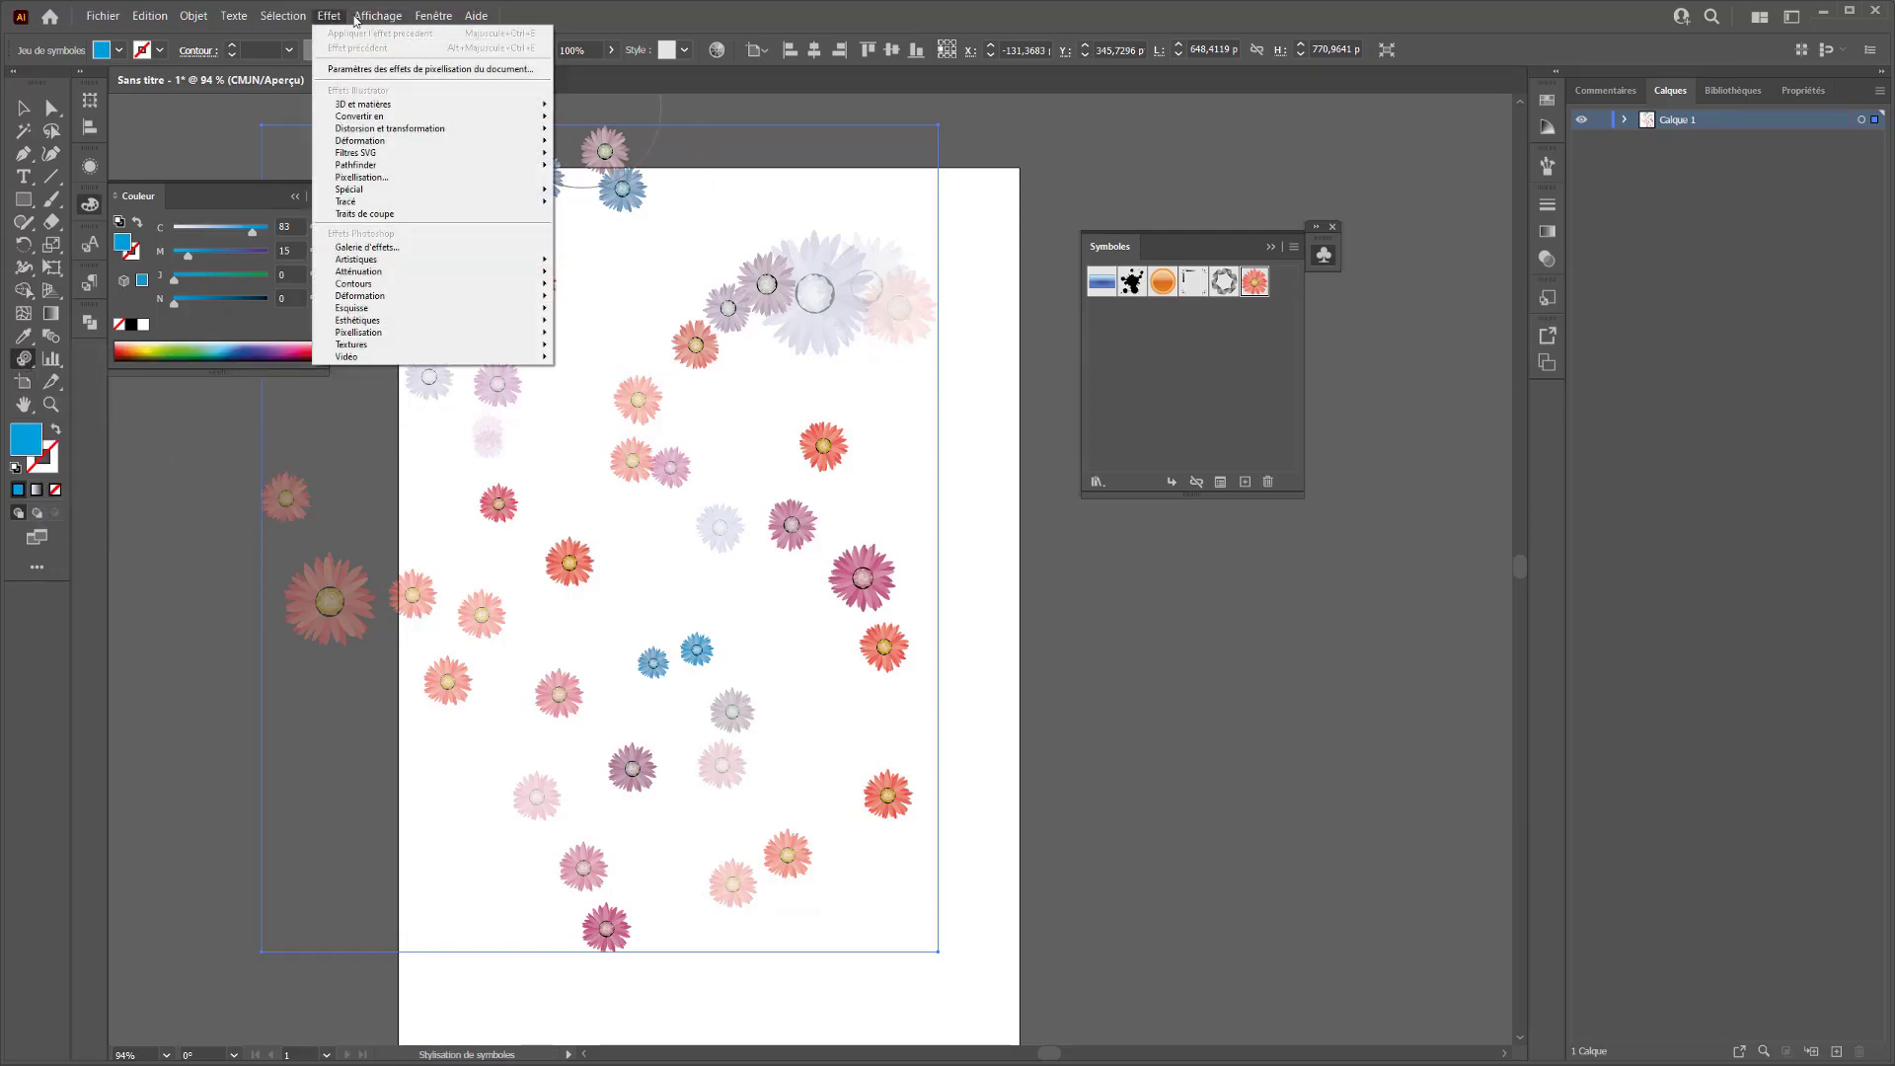
mouse_move(434, 16)
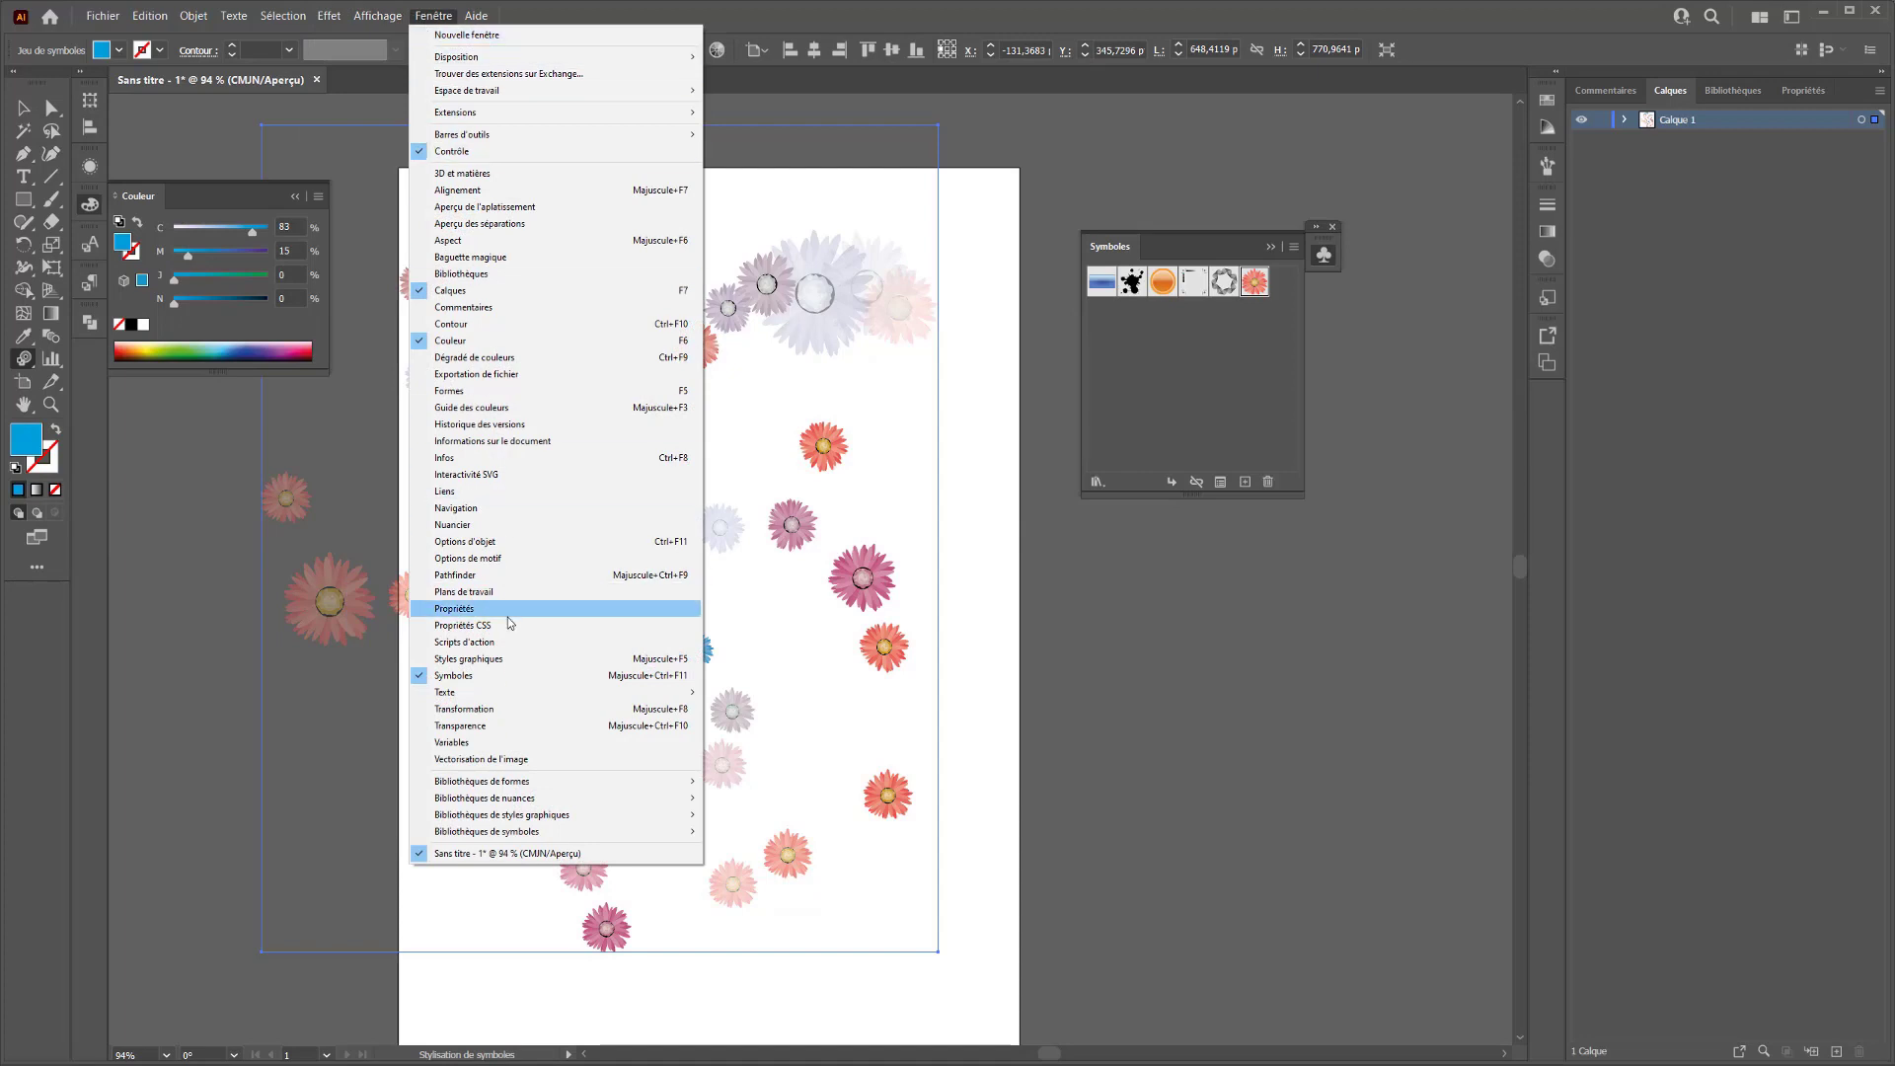
left_click(468, 660)
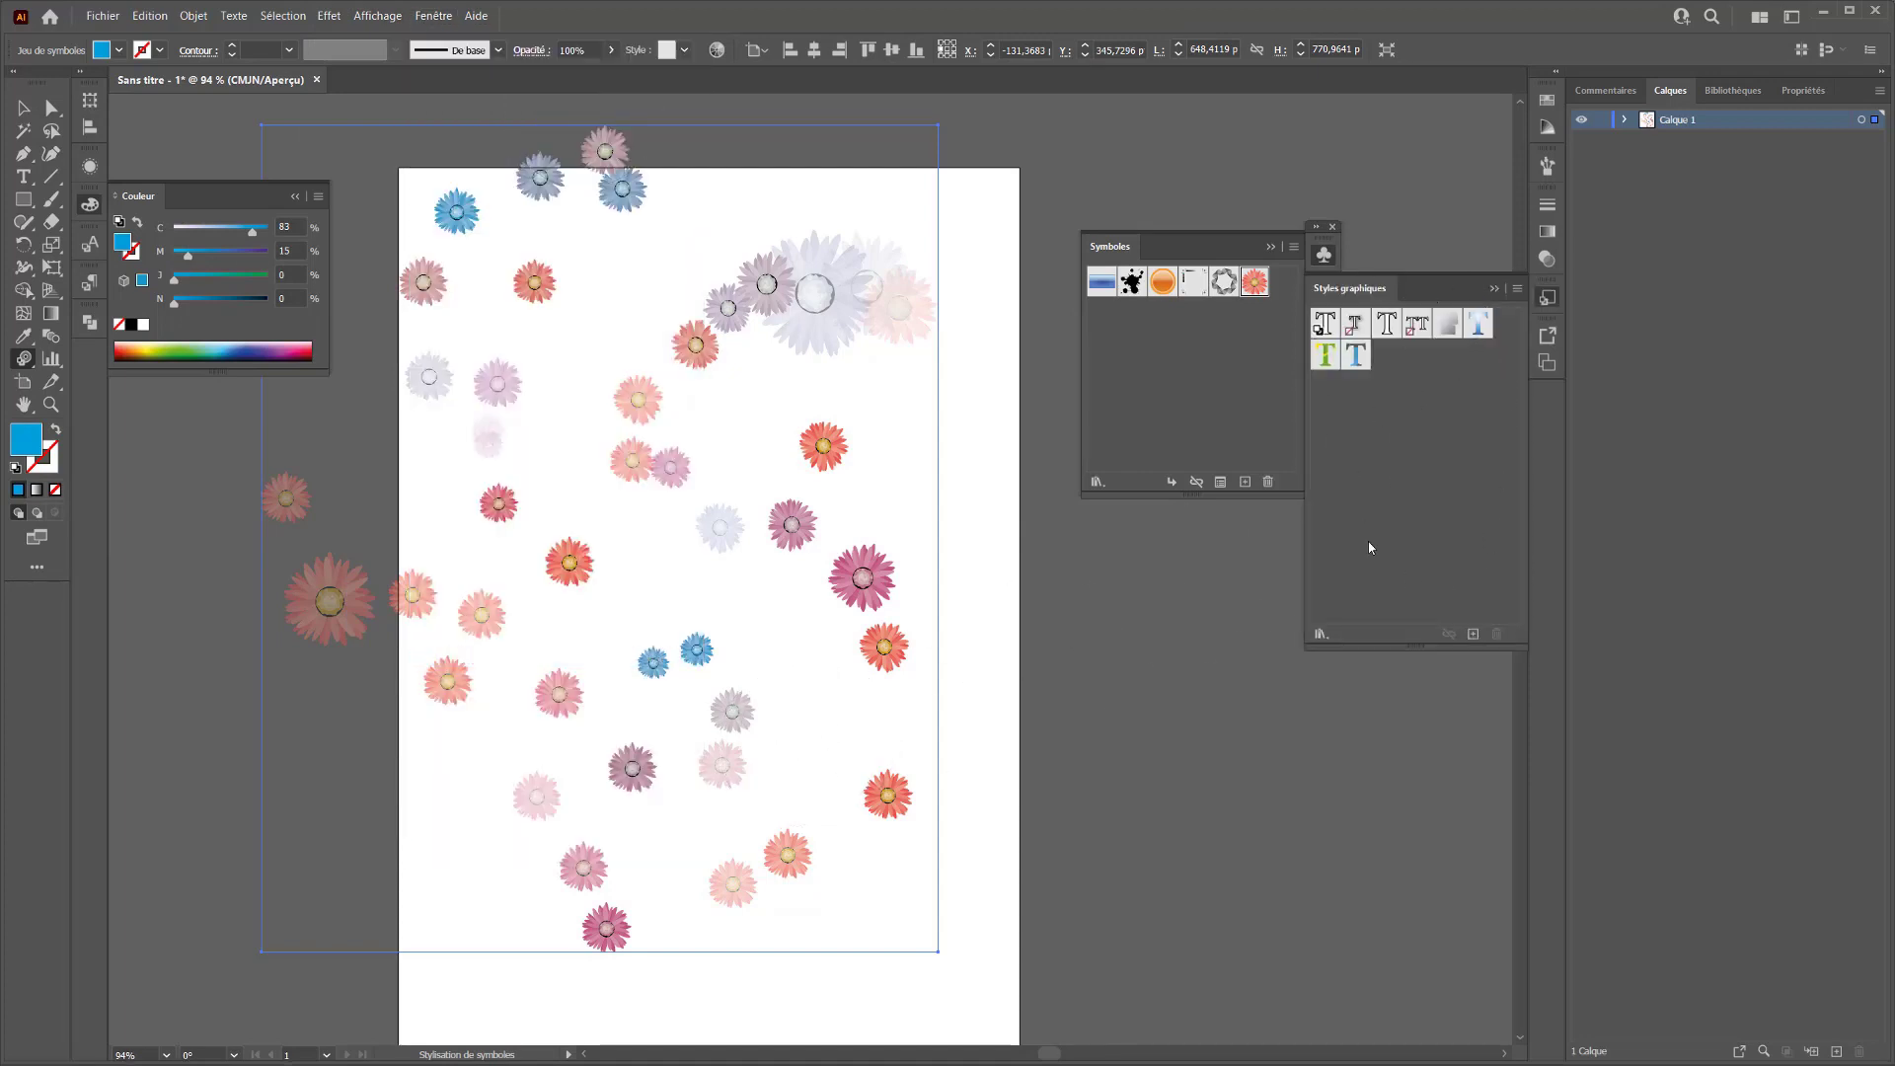
Open the Effets artistiques style library beside the artboard and try to style the middle flowers without a chosen style
left_click(1322, 634)
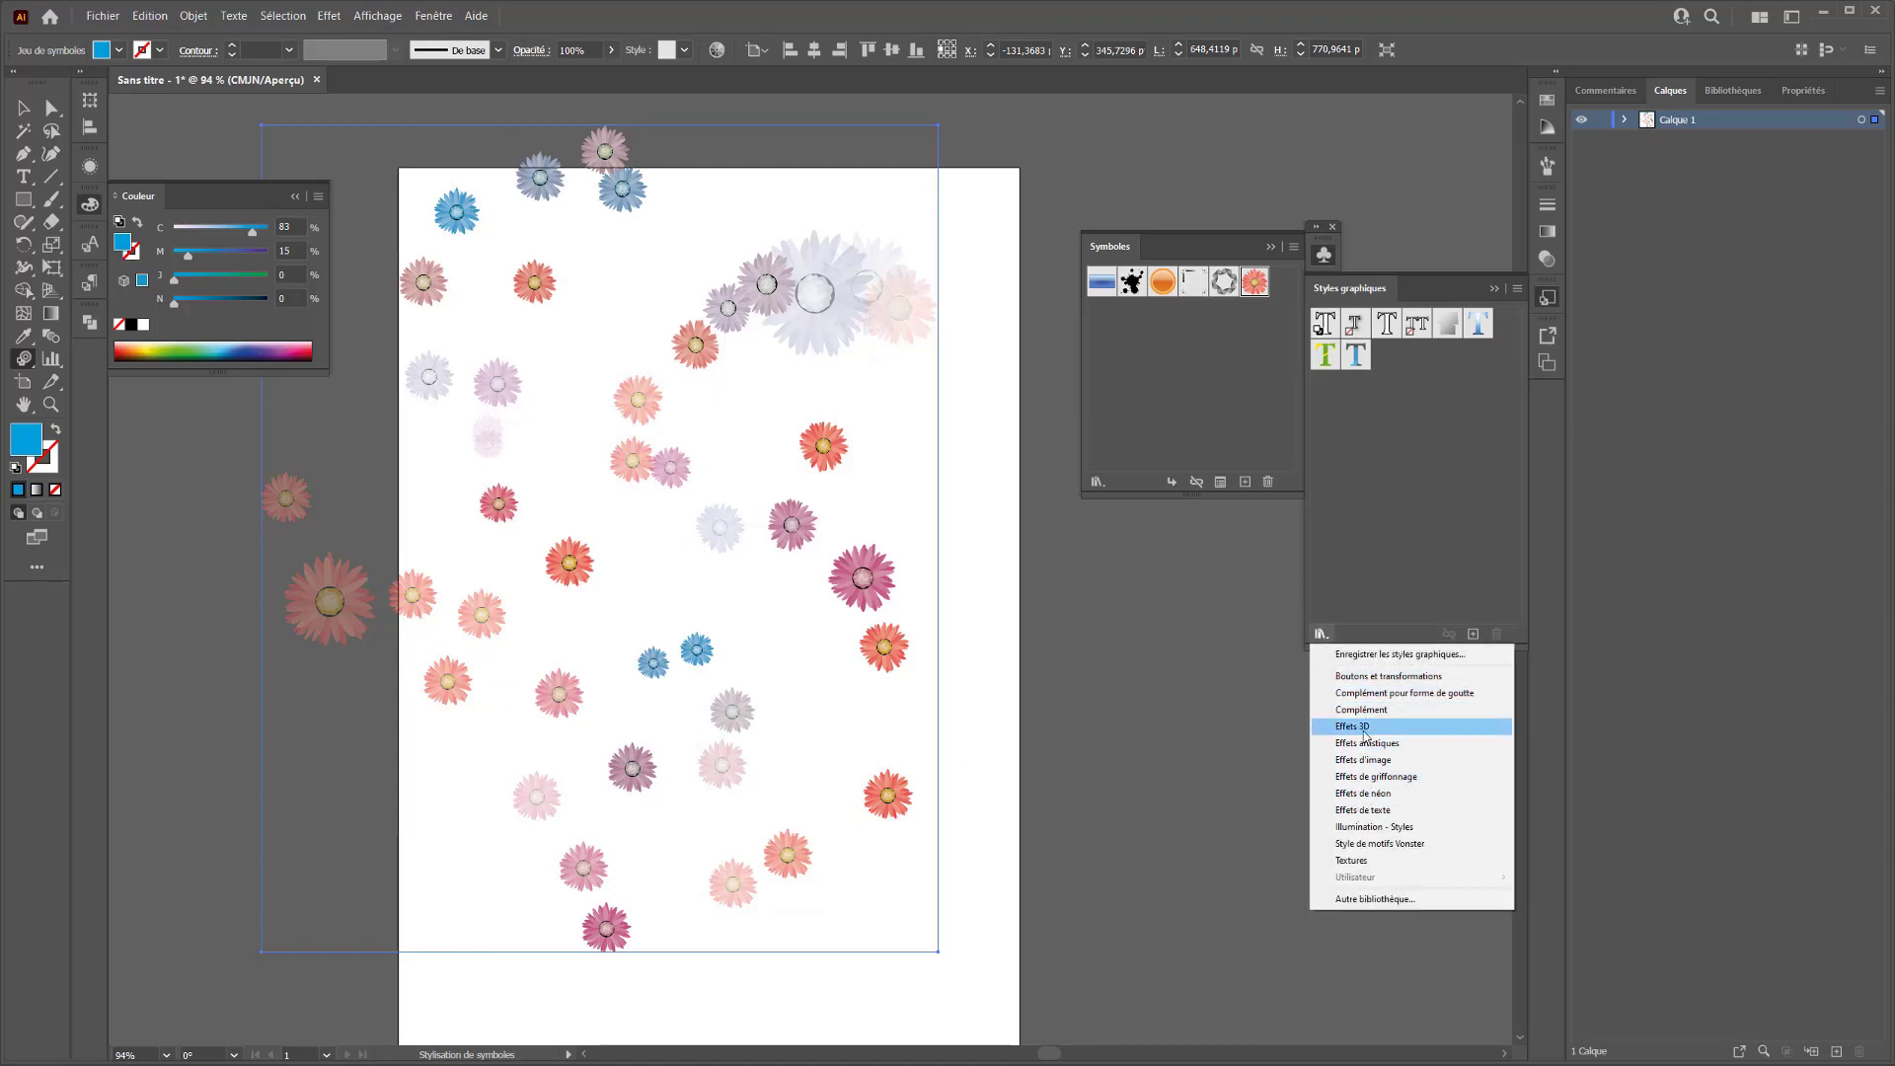
left_click(1361, 743)
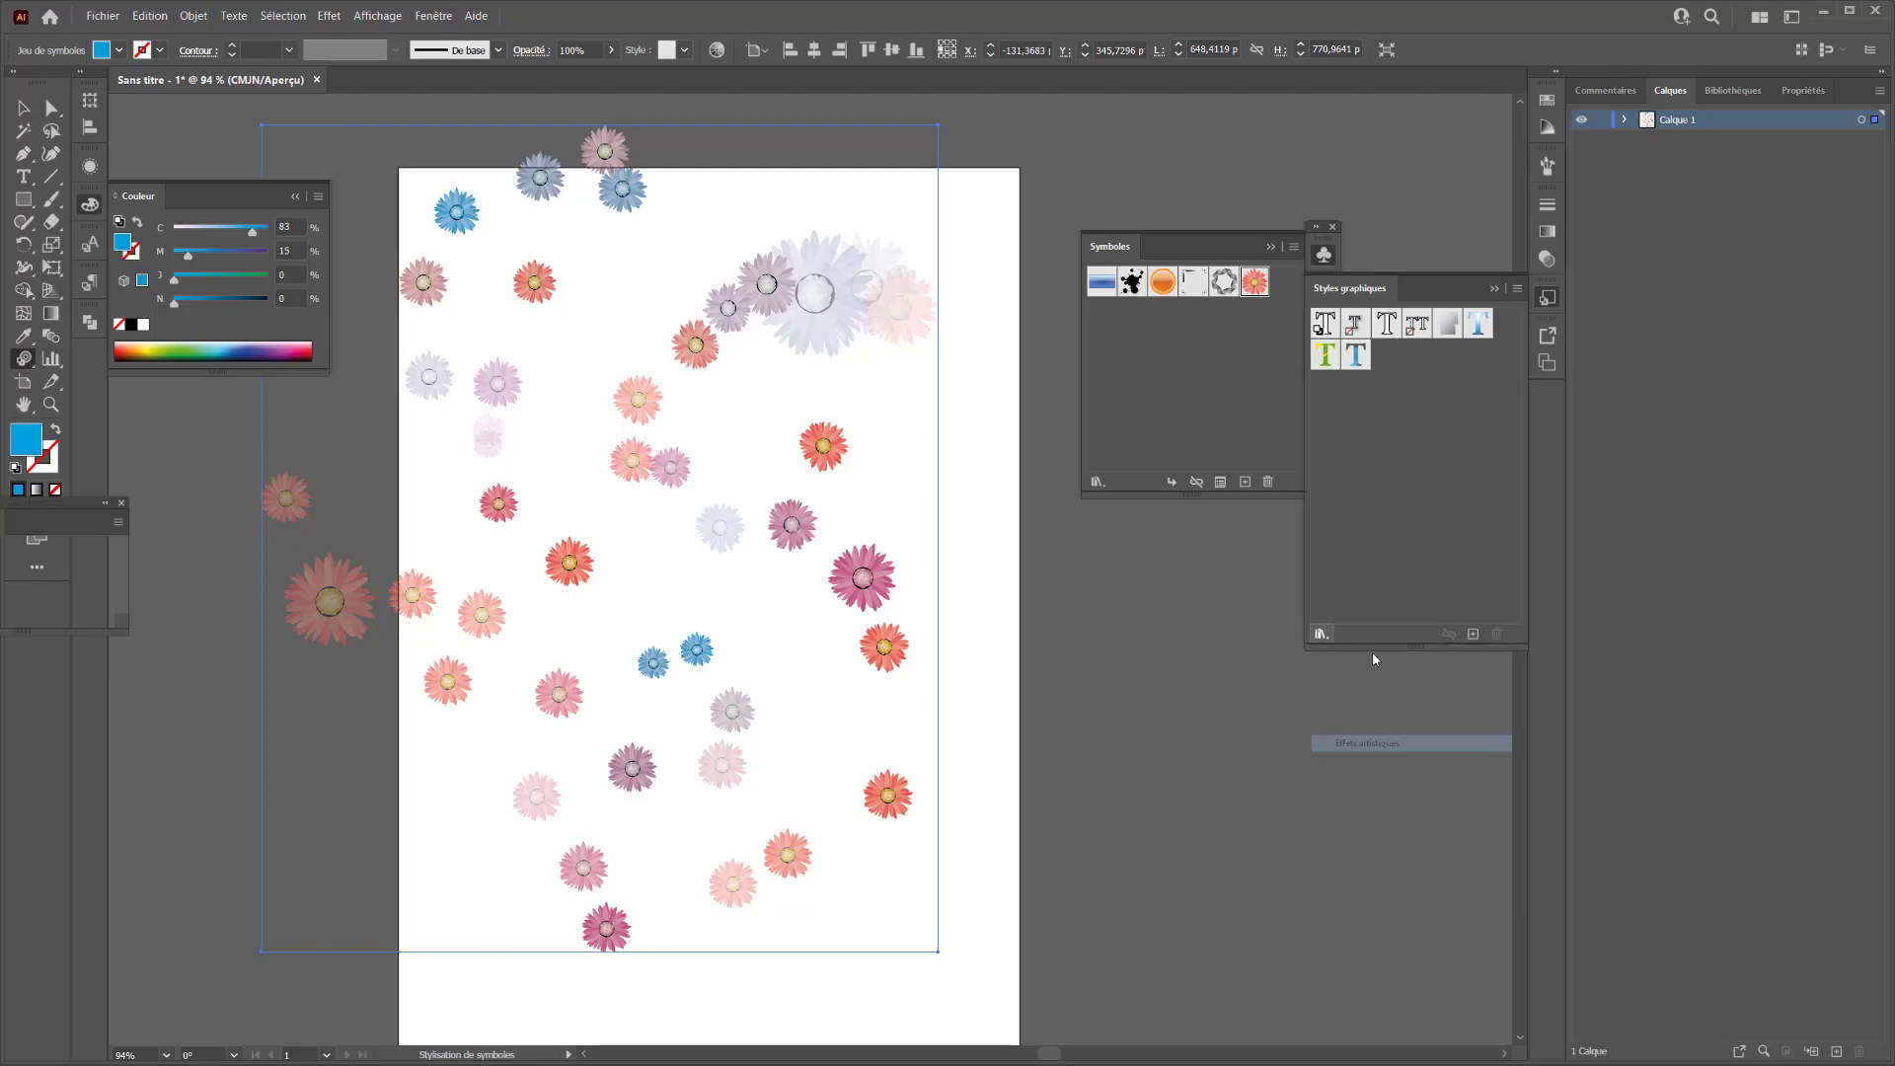
left_click_drag(63, 510, 220, 478)
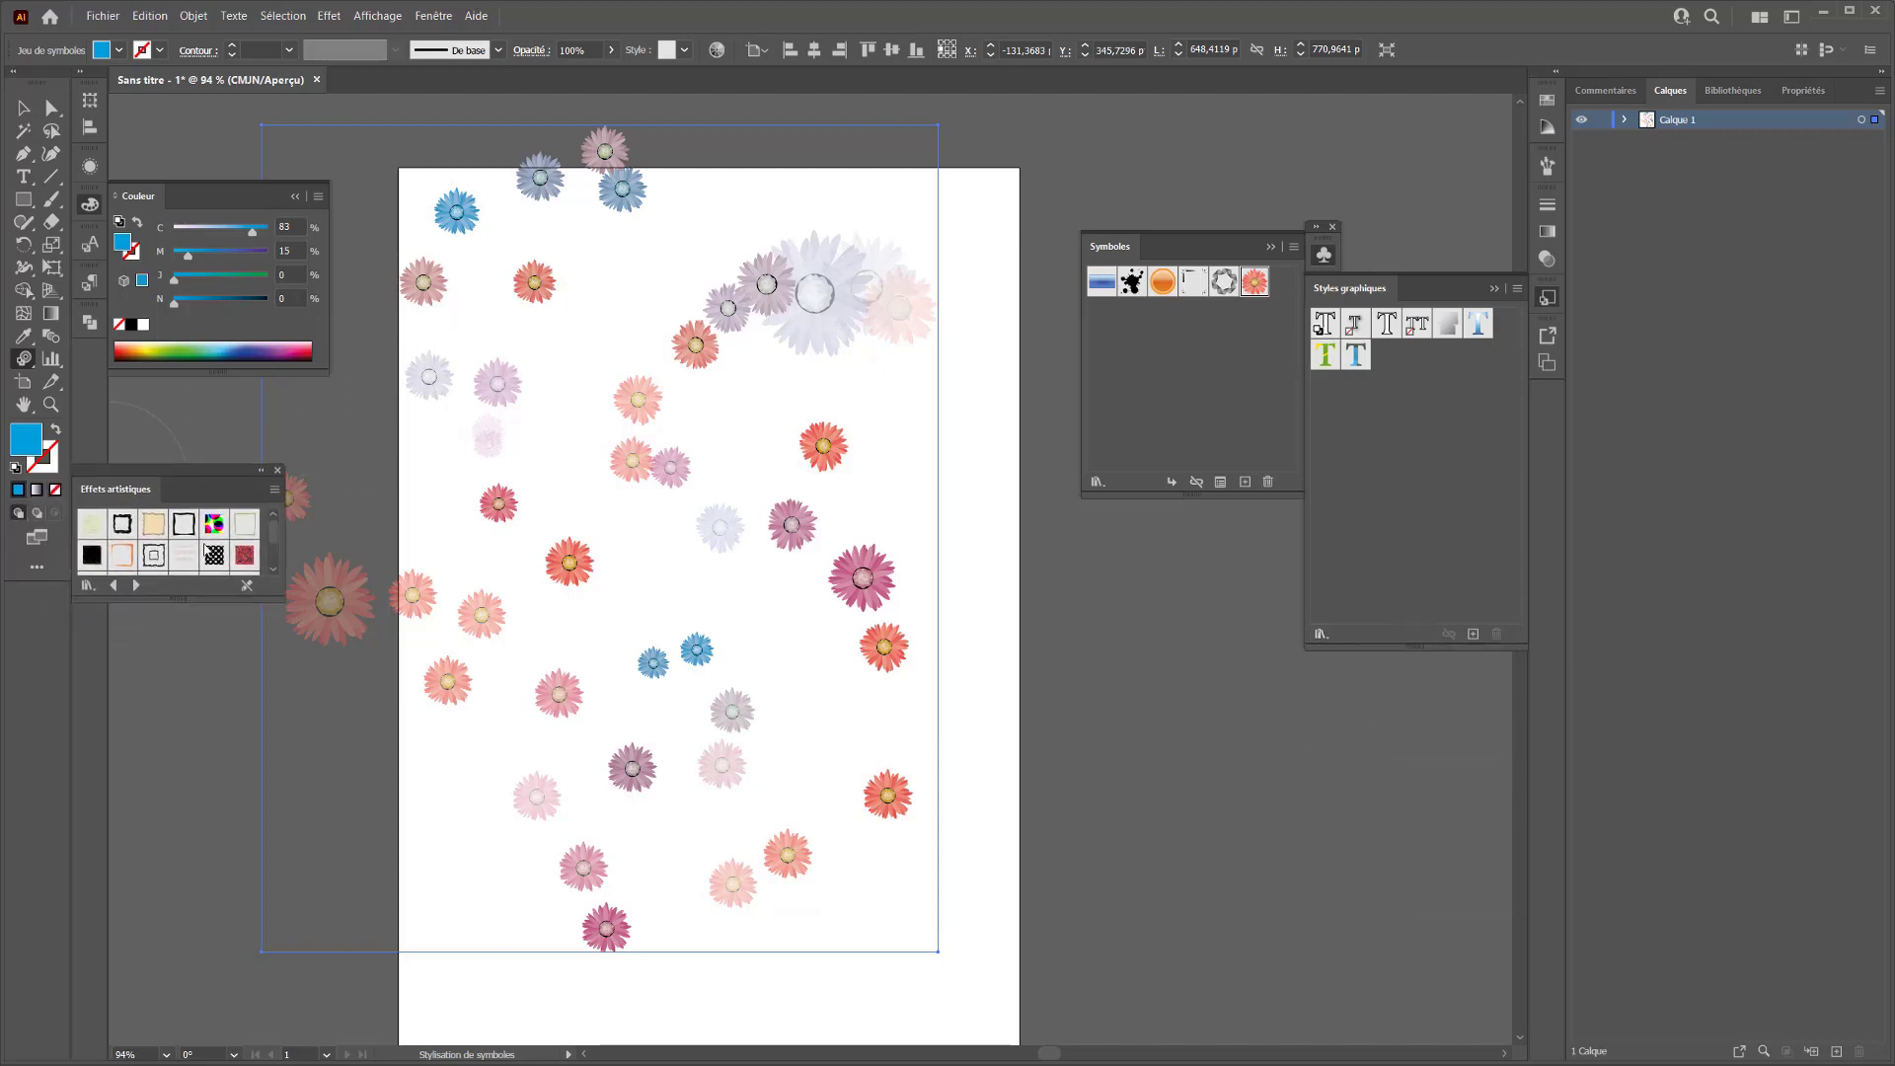
left_click(630, 502)
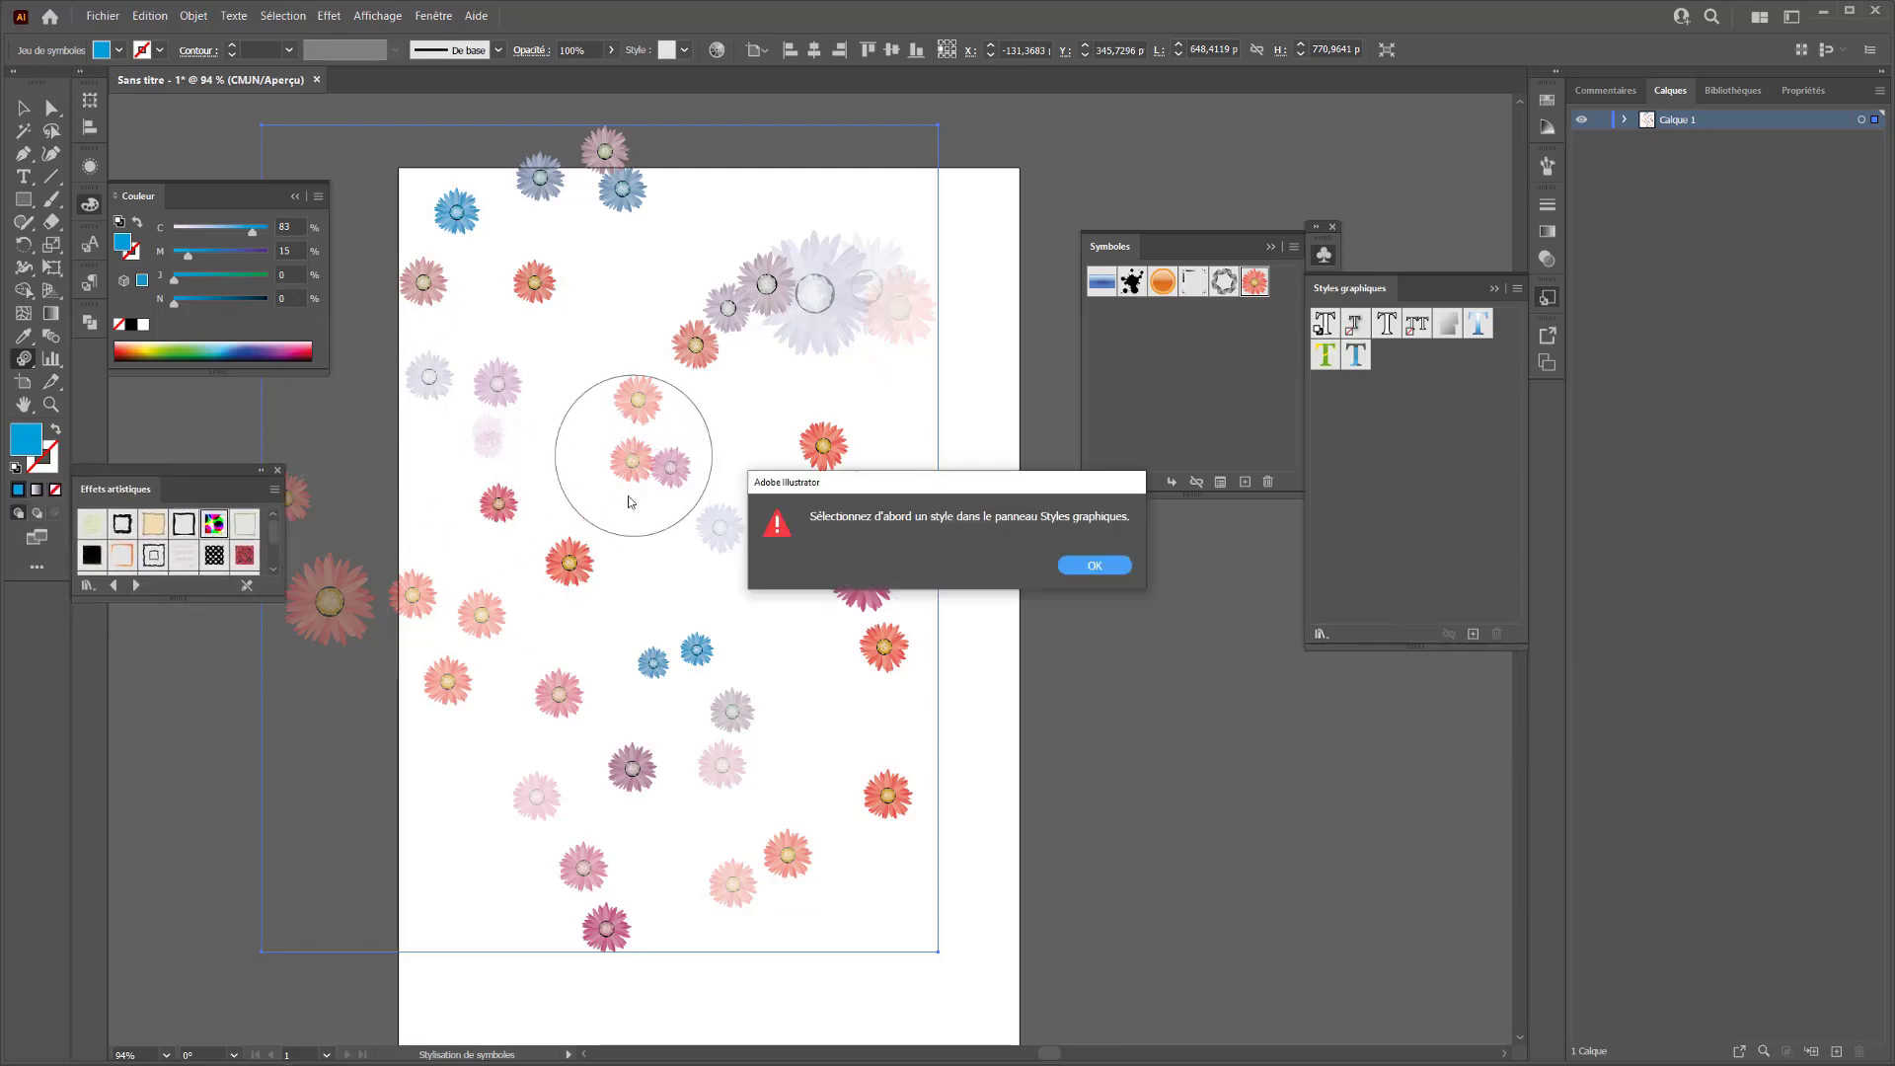
left_click(1097, 569)
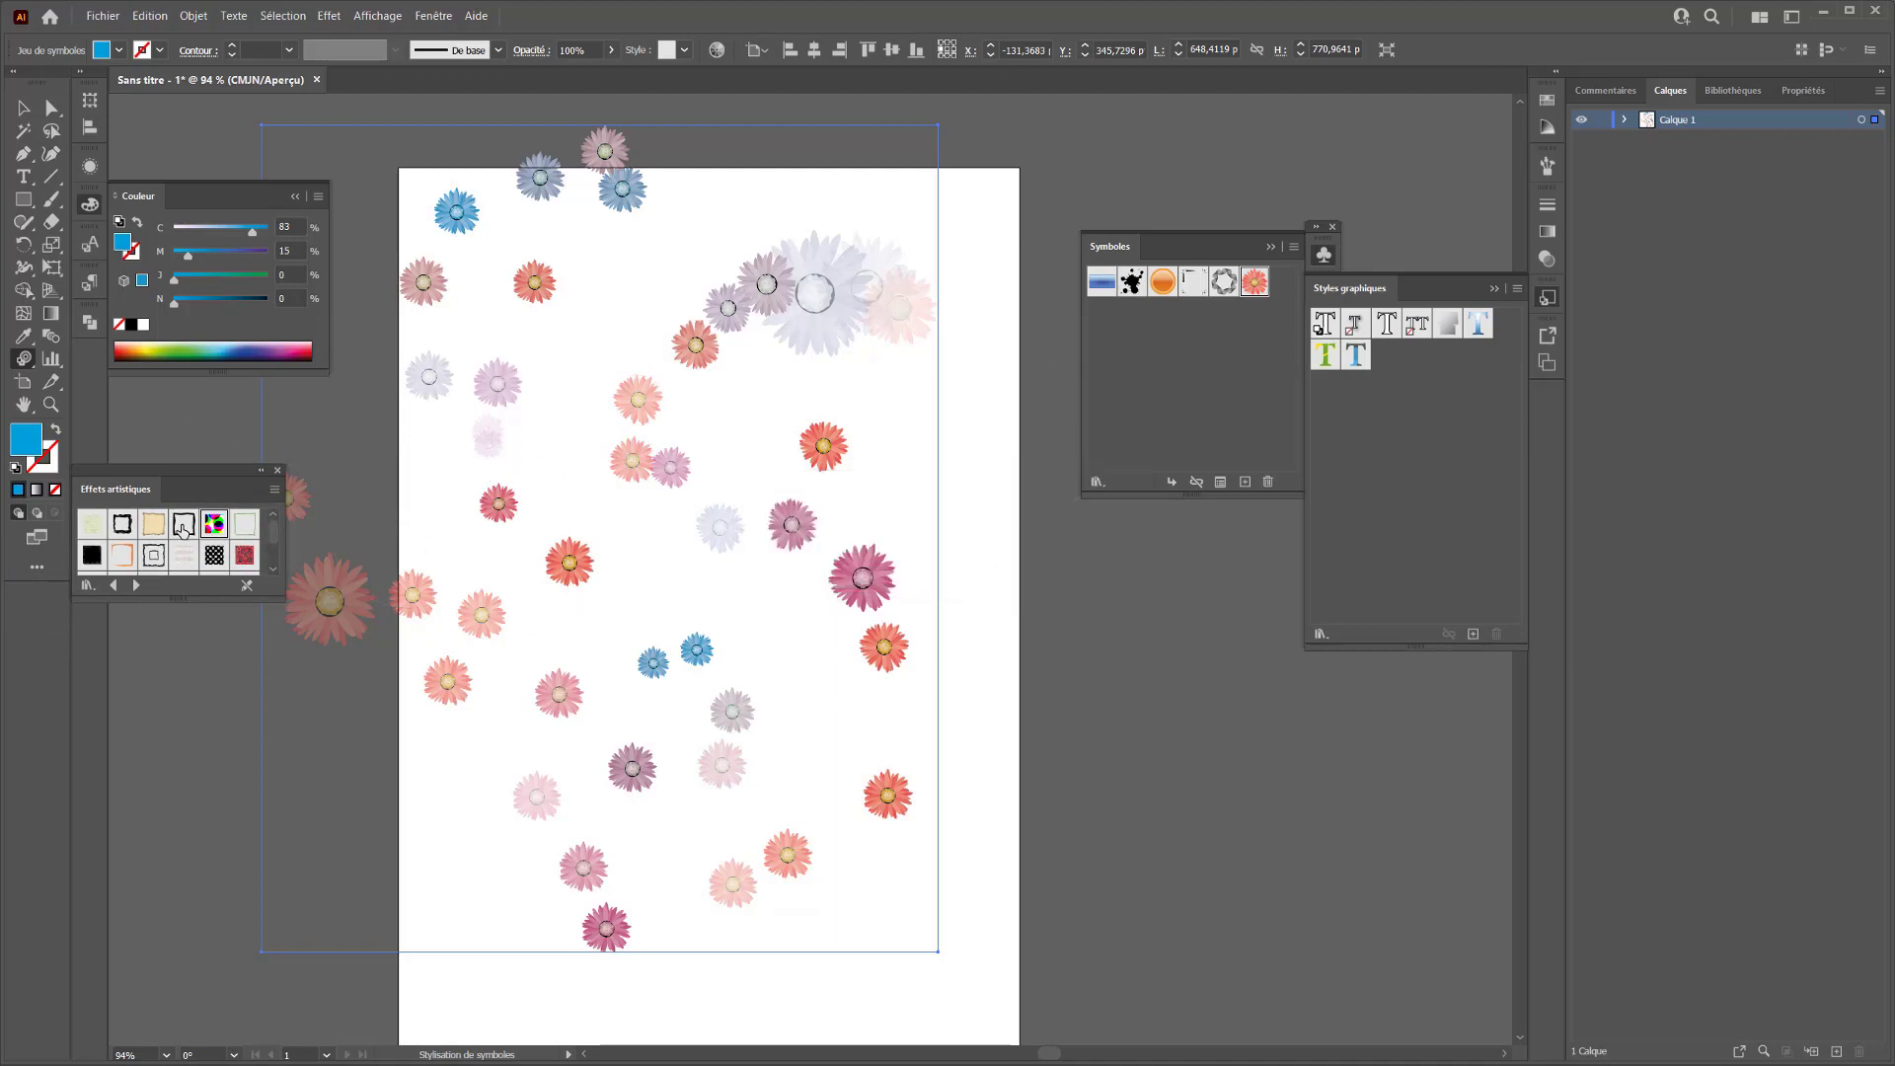
Try styling the upper-right flowers with the multicoloured style added from Effets artistiques to the graphic styles, and undo it
left_click_drag(218, 527, 1392, 351)
left_click_drag(769, 490, 789, 521)
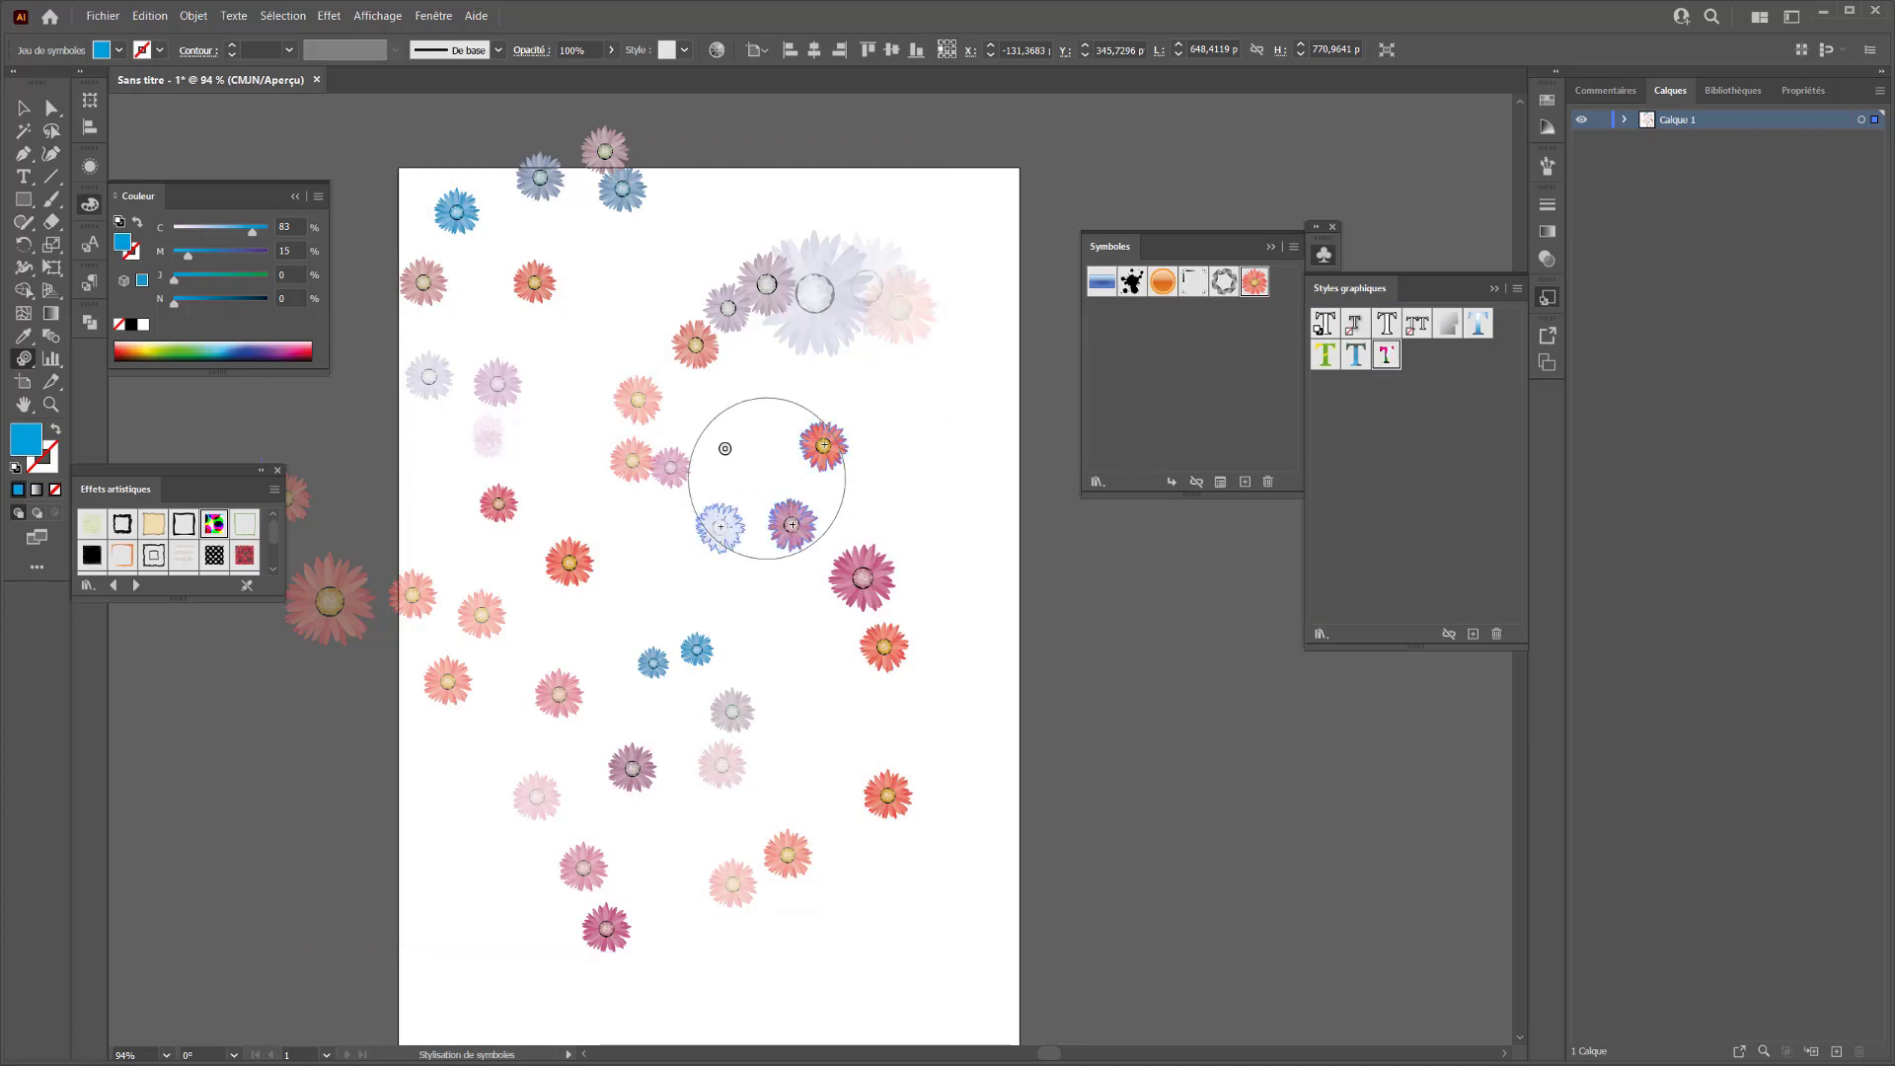
left_click_drag(725, 448, 800, 317)
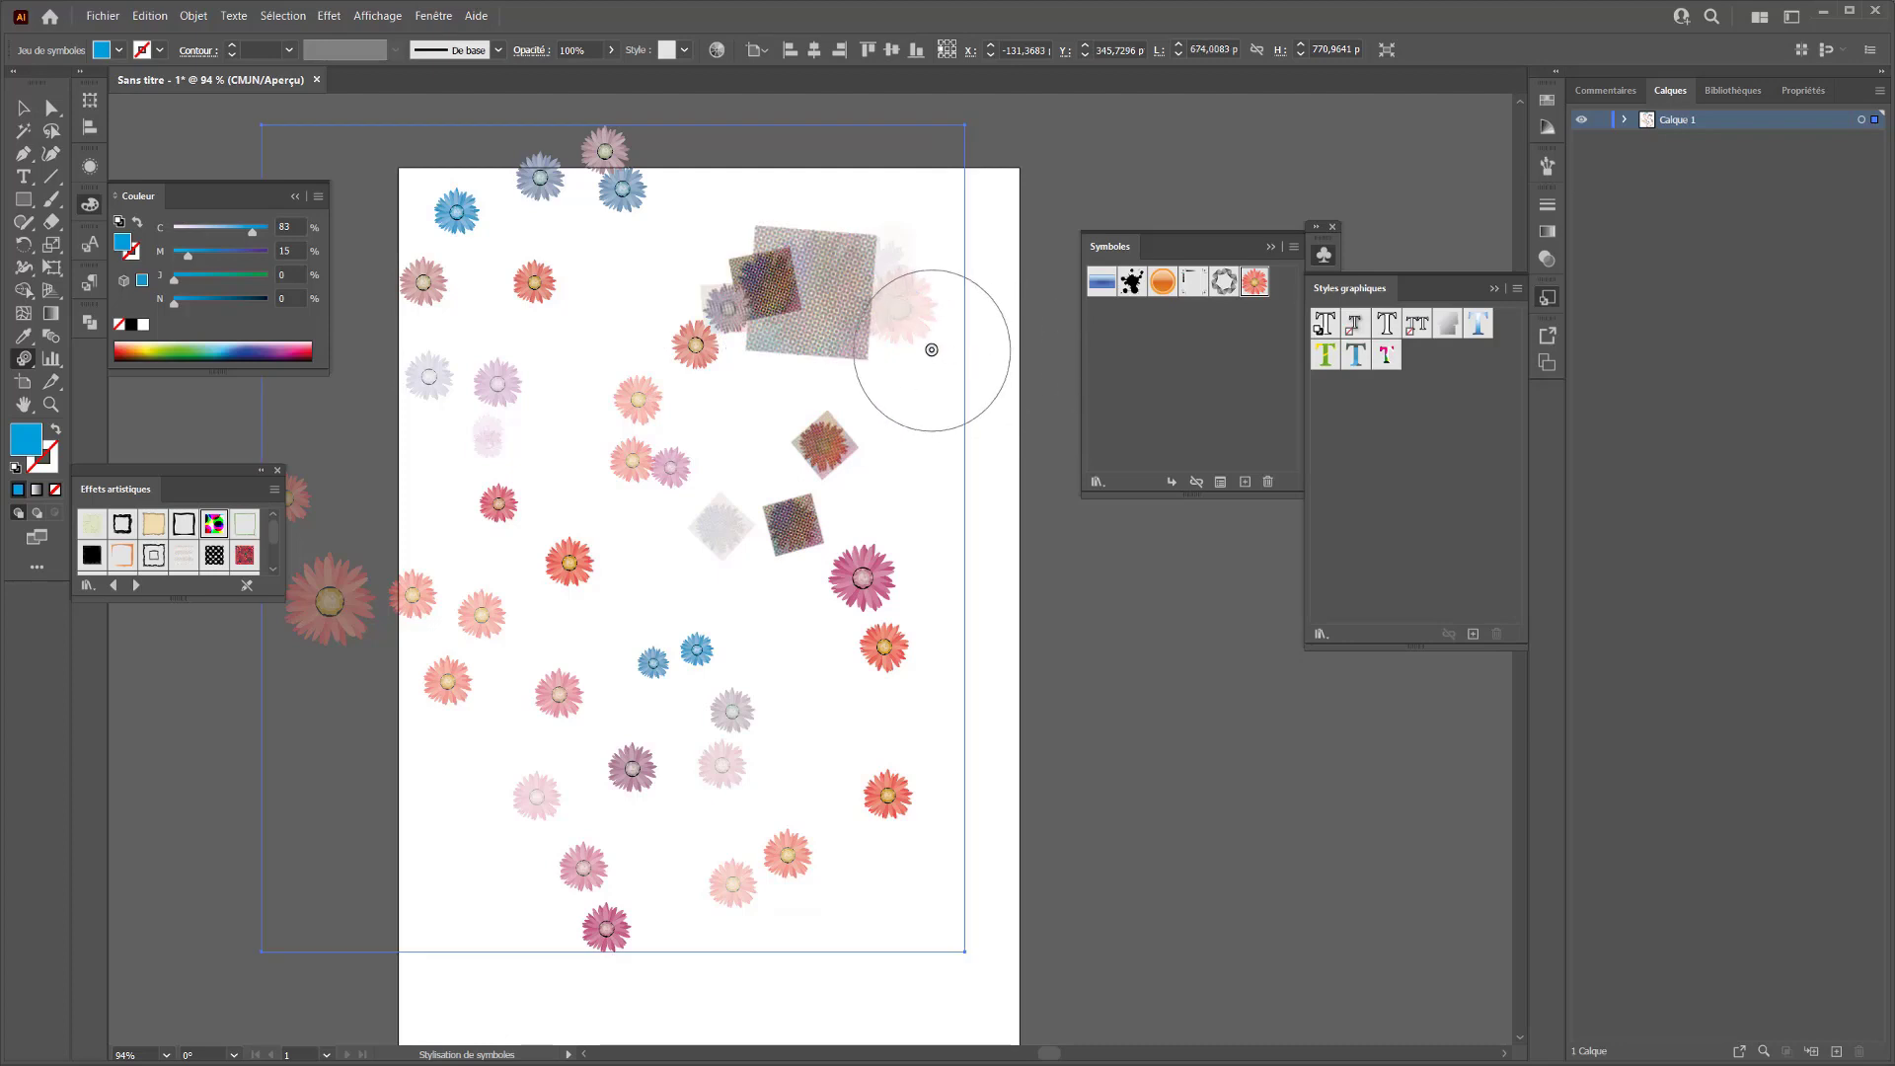
key("ctrl")
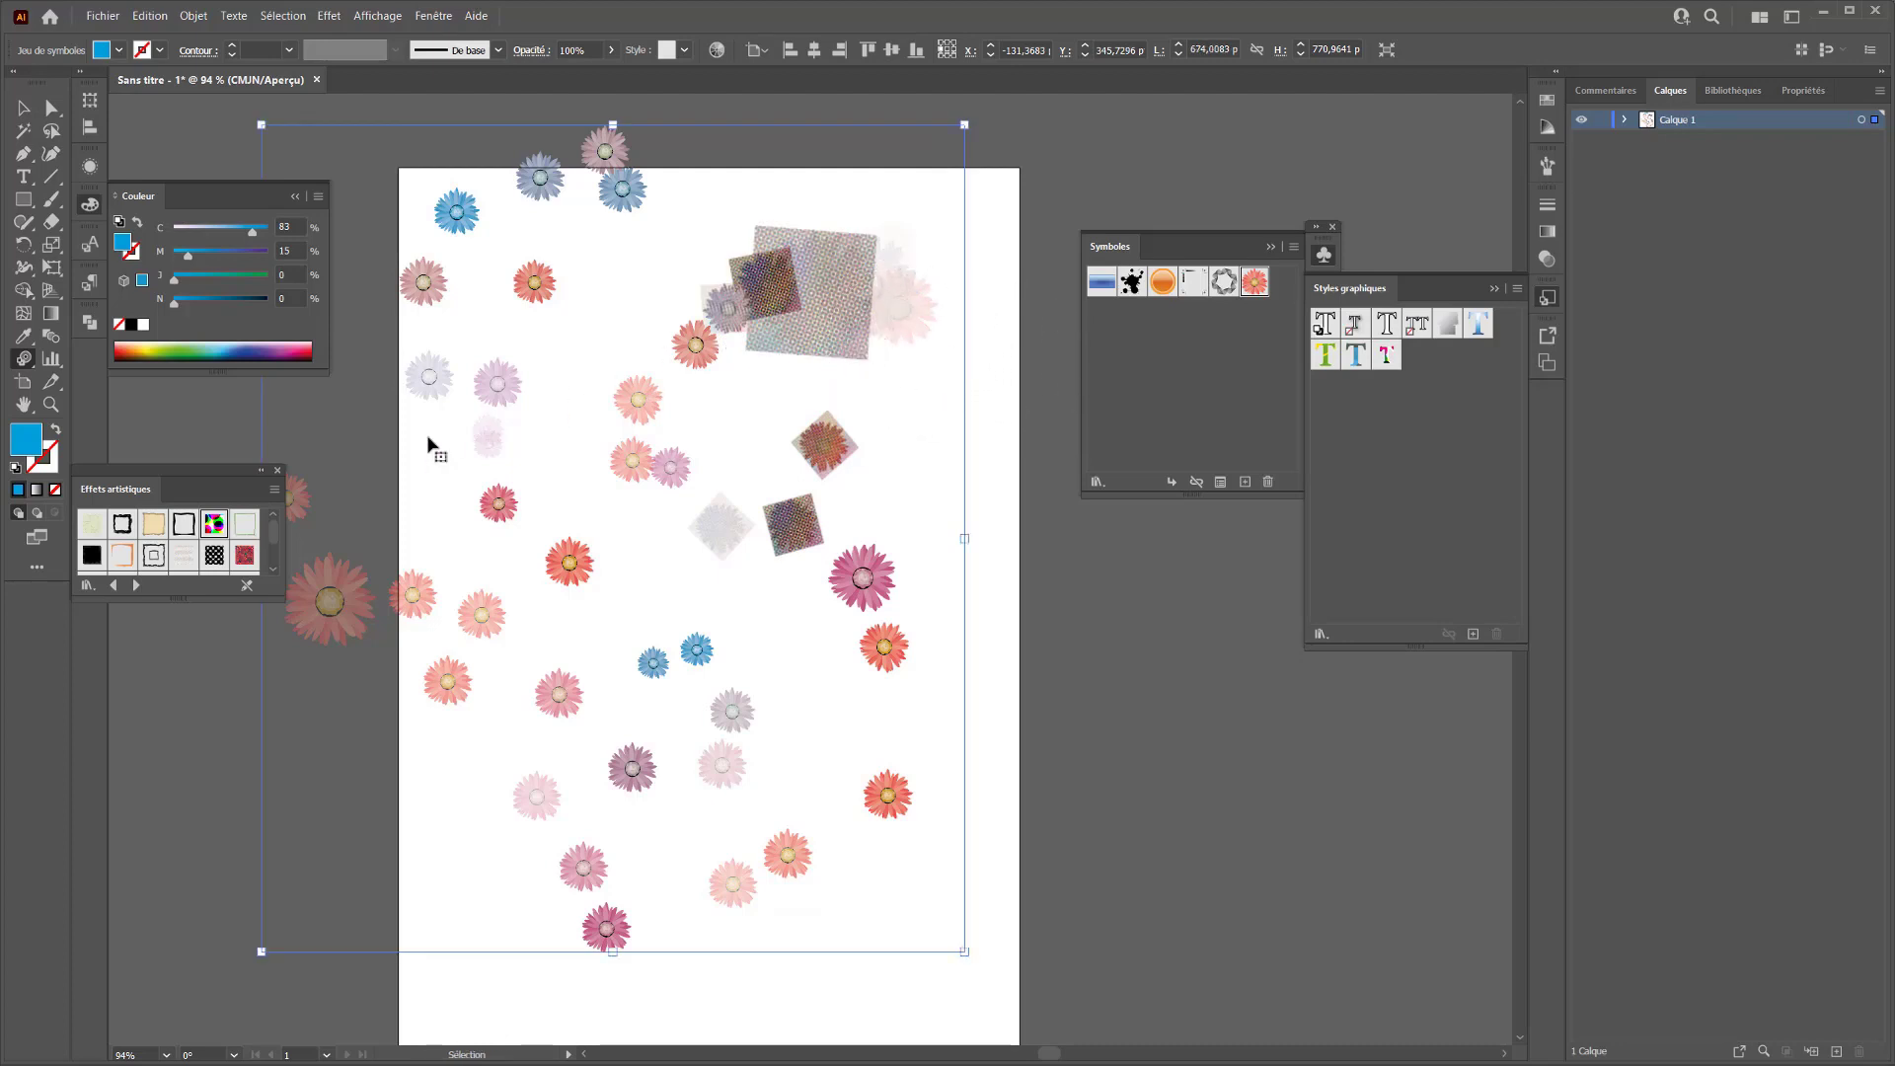
key("ctrl+z")
key("ctrl+z")
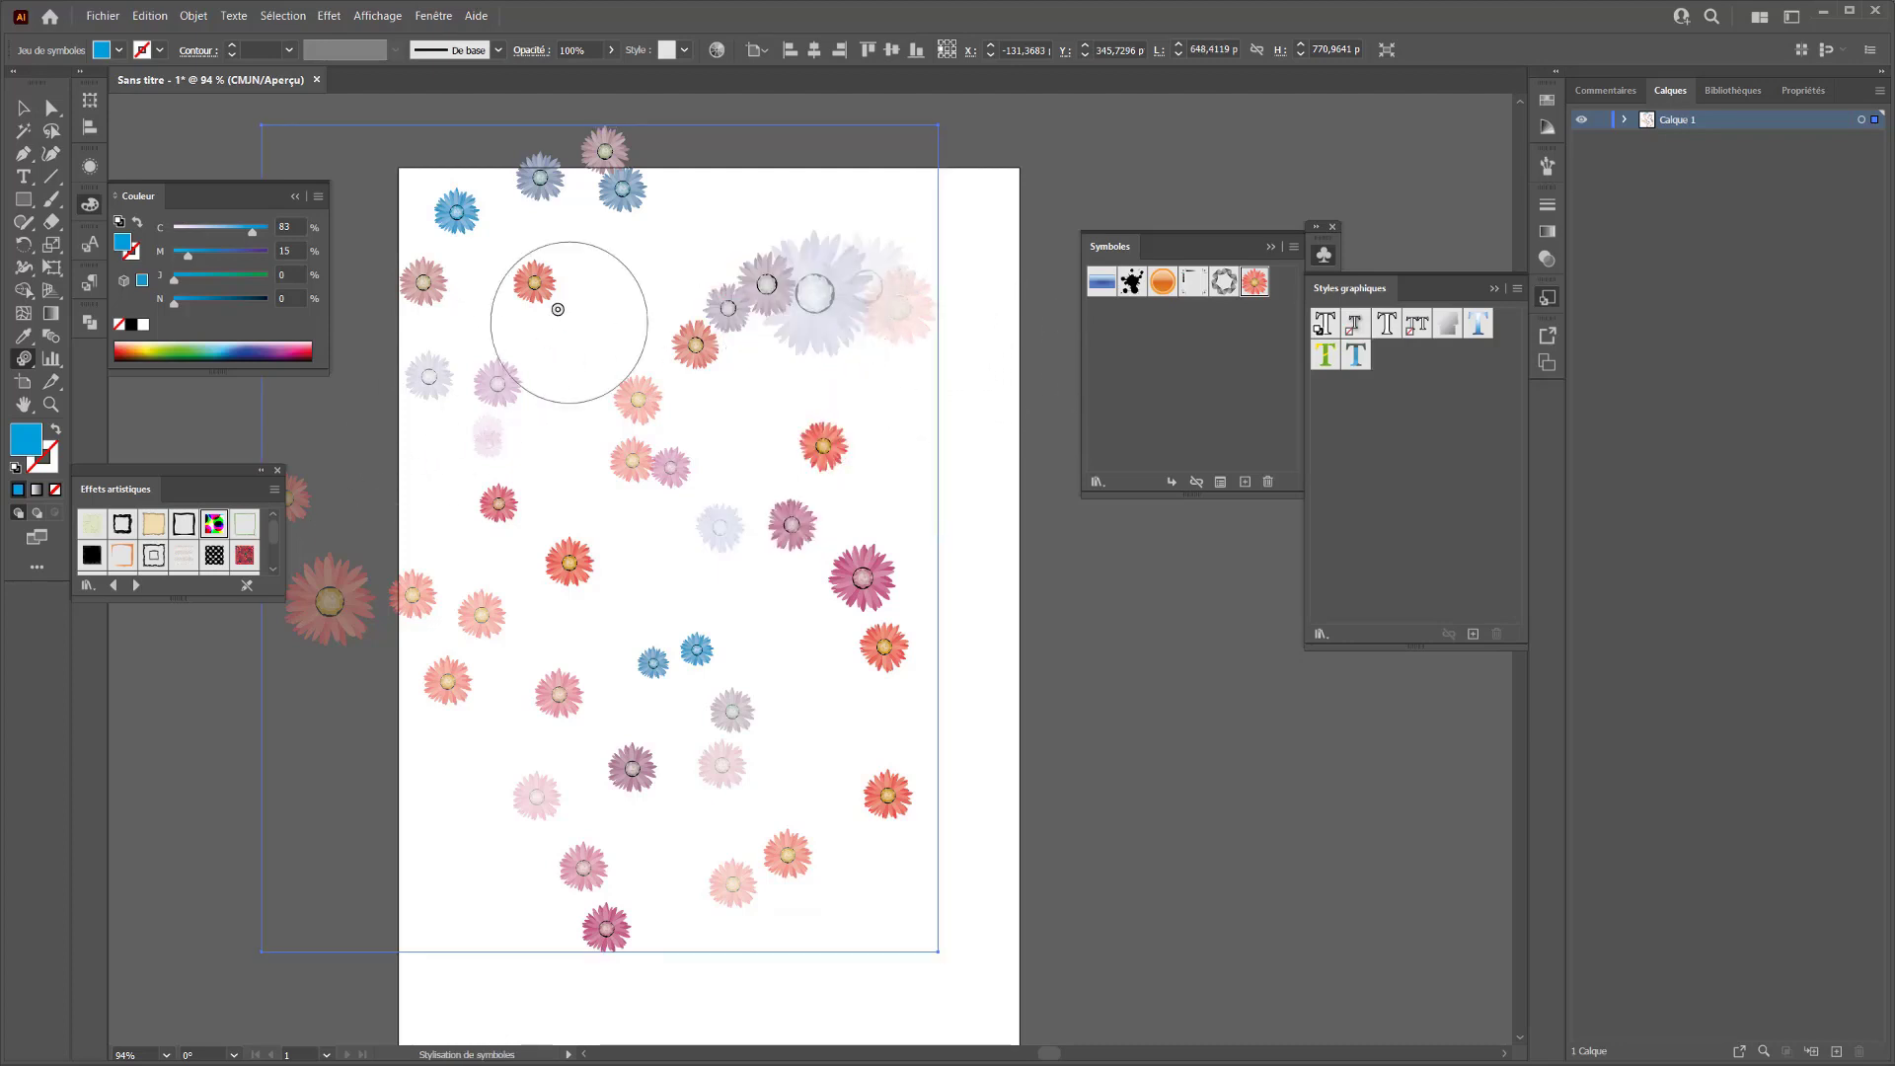
Collapse the colour settings and move the whole flower symbol set about 57 pt right and 29 pt down
left_click_drag(21, 356, 131, 520)
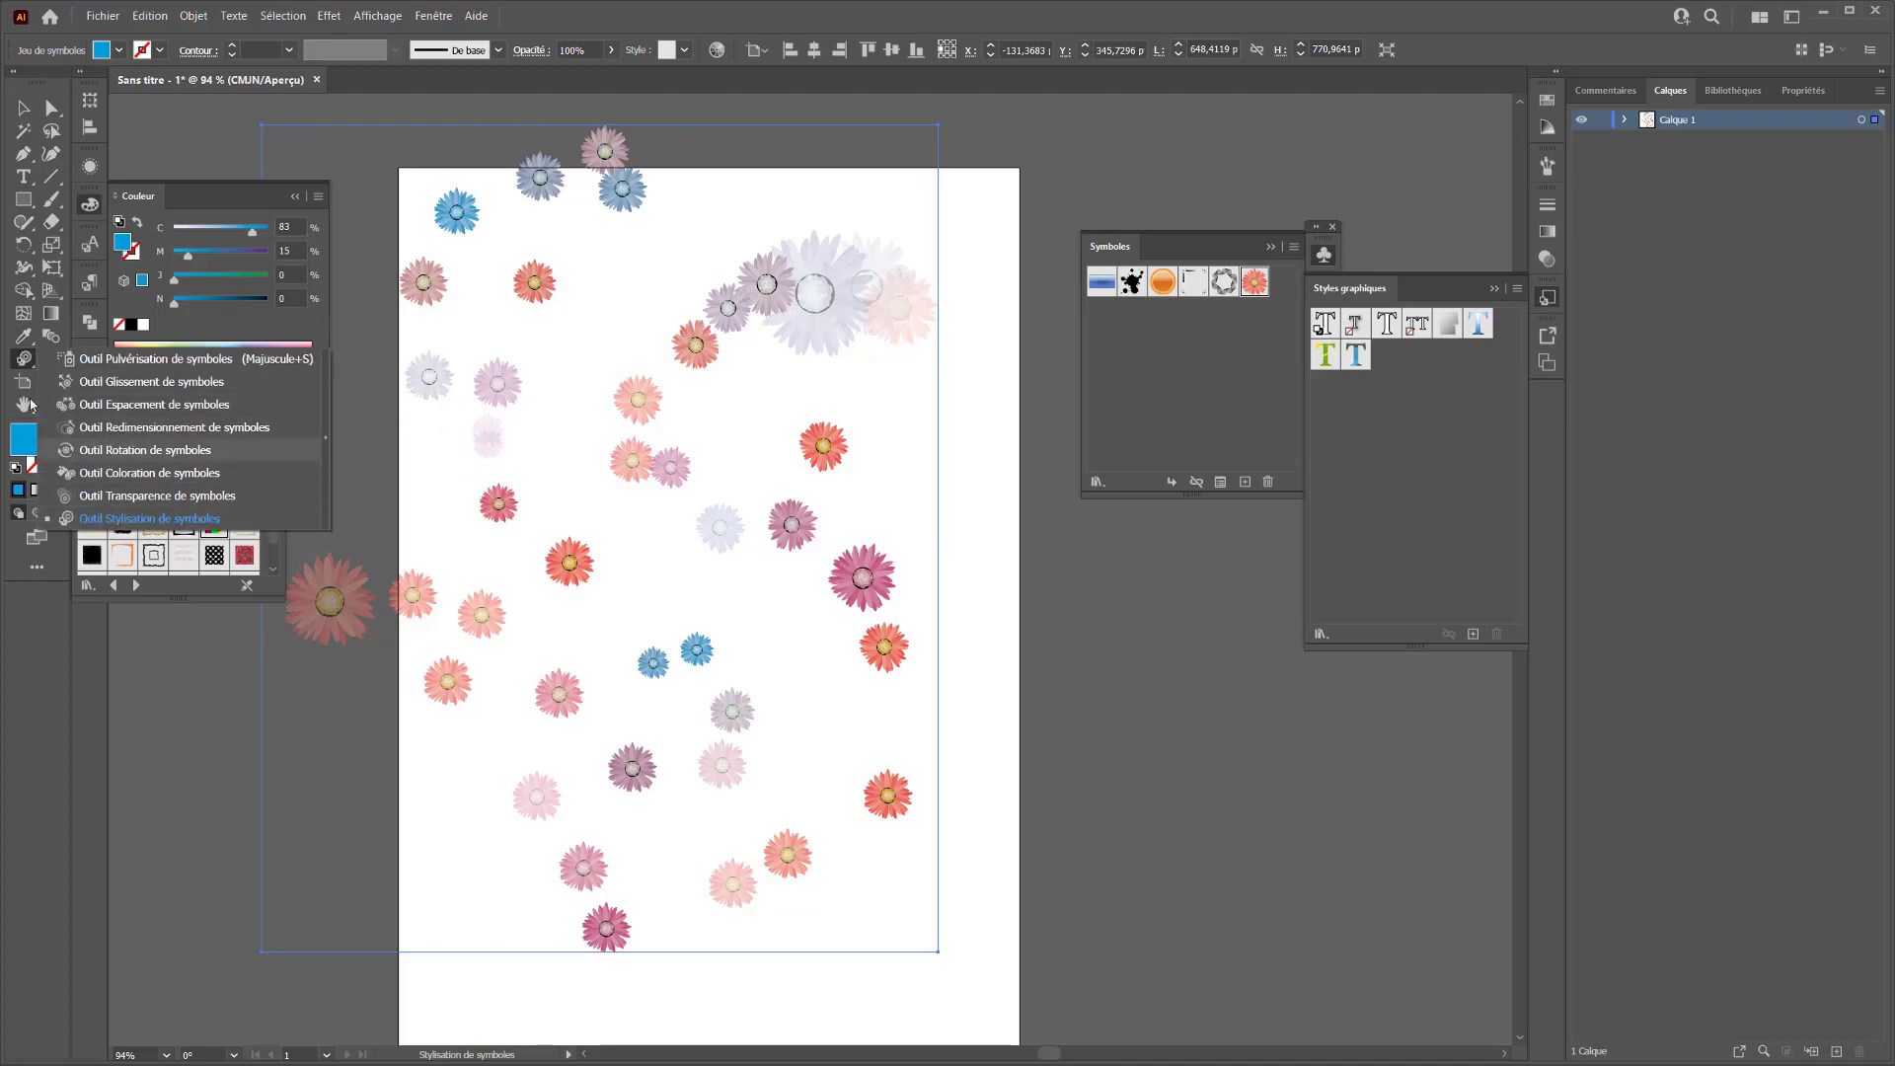
left_click(23, 364)
left_click(92, 205)
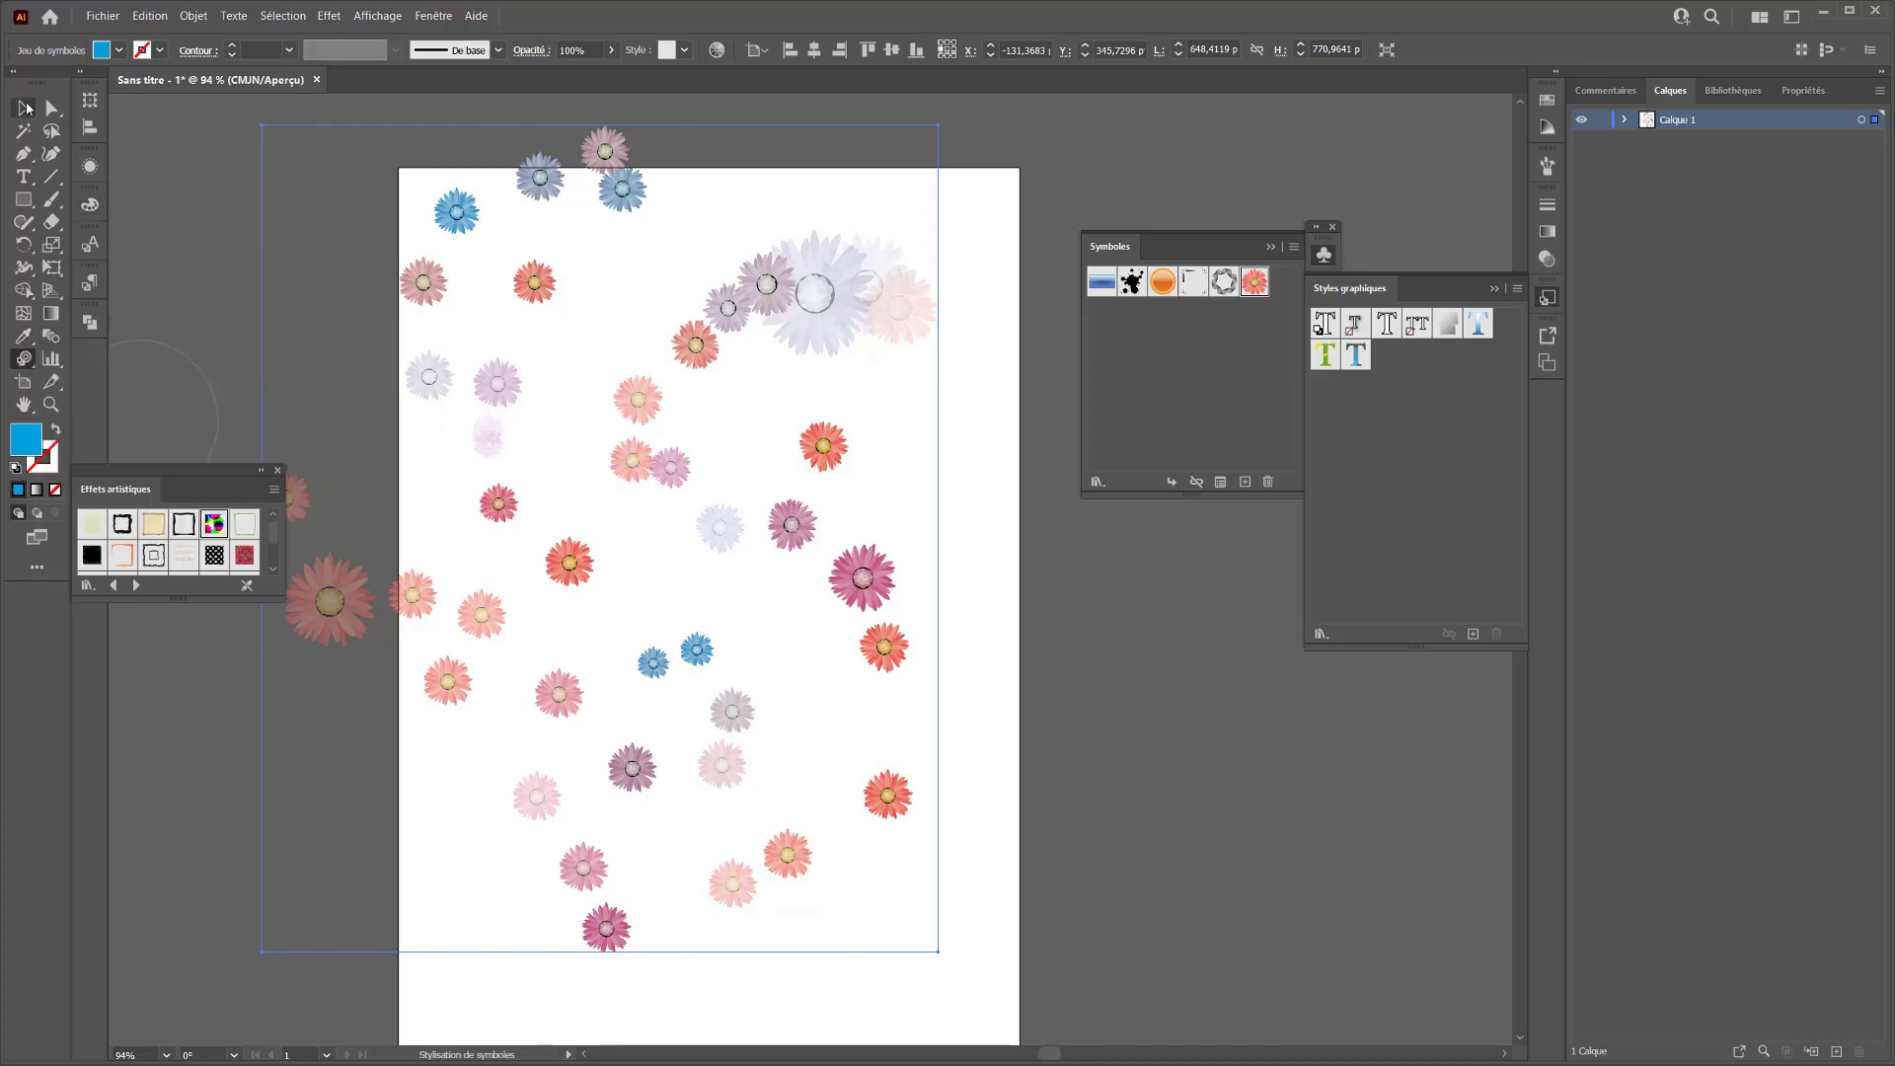
left_click(24, 107)
mouse_move(637, 392)
left_mouse_down()
mouse_move(726, 456)
mouse_move(645, 376)
left_mouse_up()
mouse_move(709, 463)
left_mouse_down()
mouse_move(615, 459)
mouse_move(604, 409)
mouse_move(694, 456)
left_mouse_up()
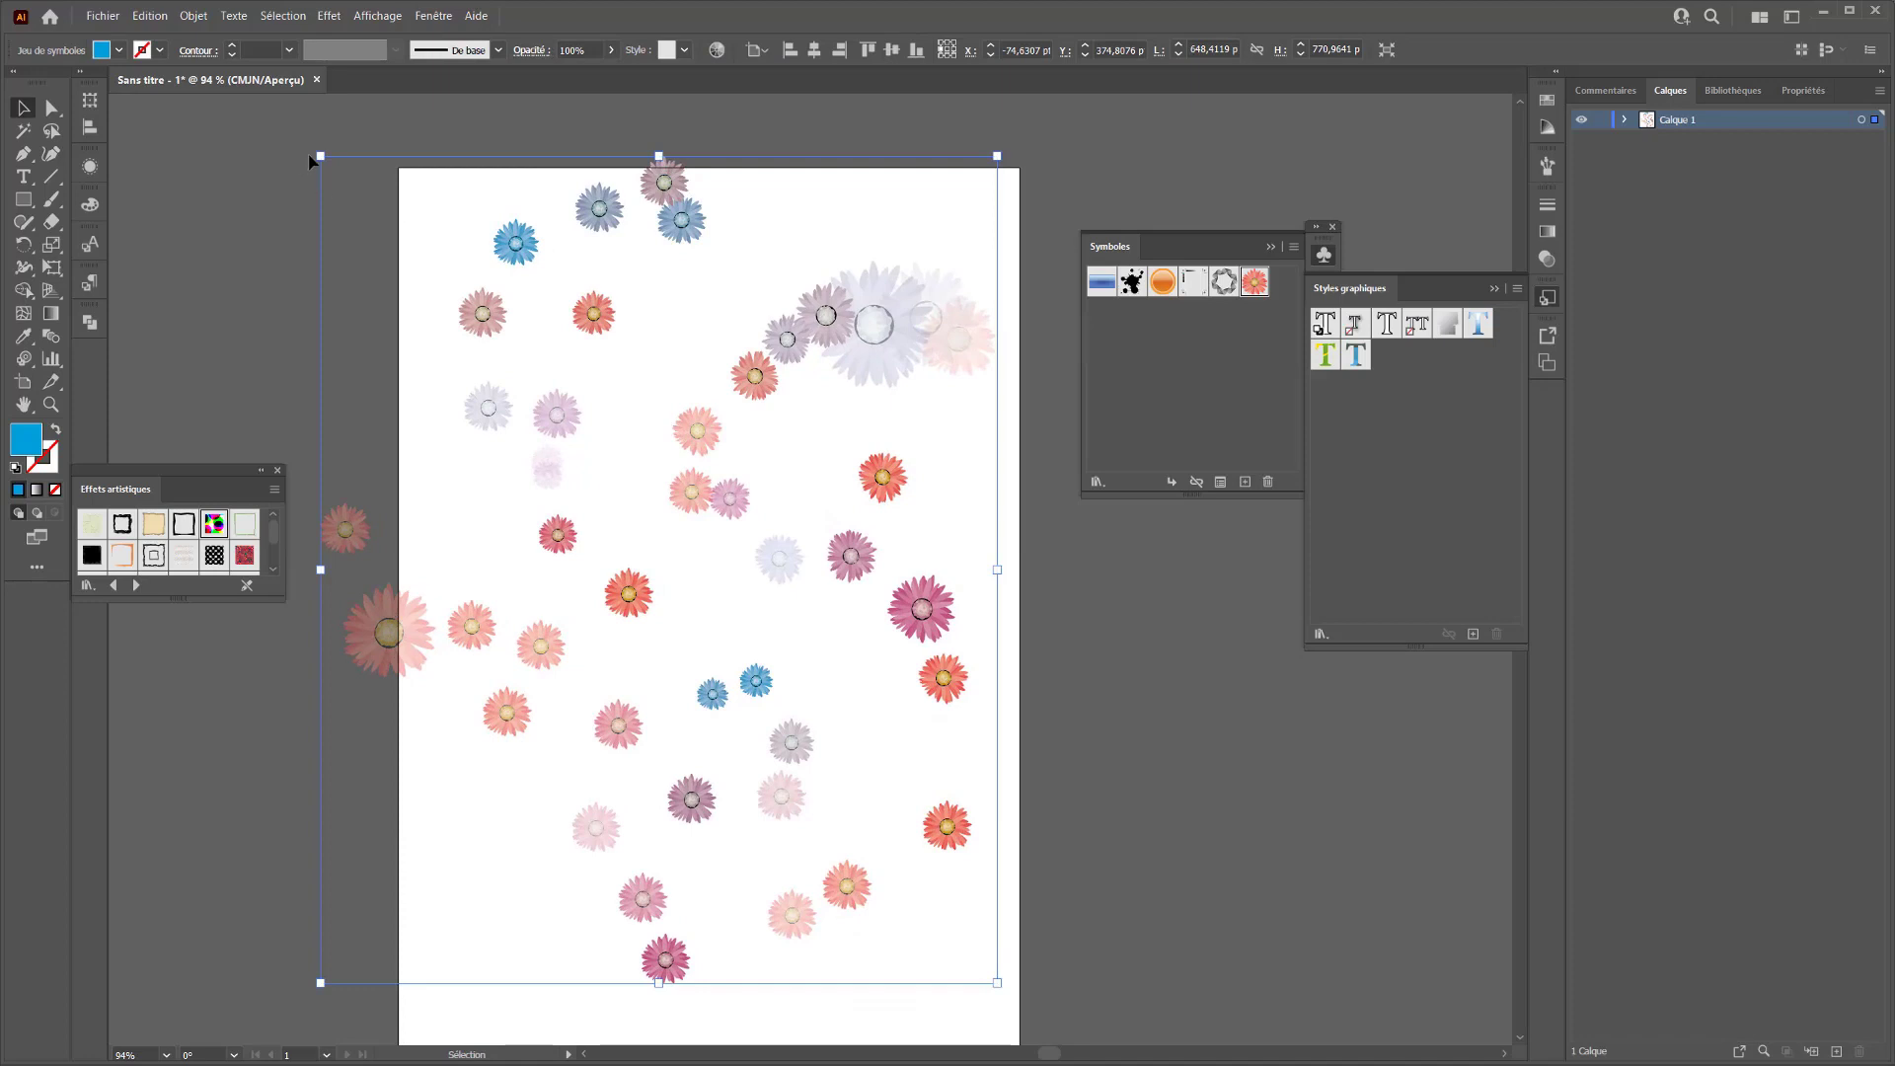
Scale the flower symbol set to about 507 × 603 pt within the artboard and expand it with Objet and Fond
left_click_drag(321, 156, 474, 288)
left_click_drag(679, 460, 647, 421)
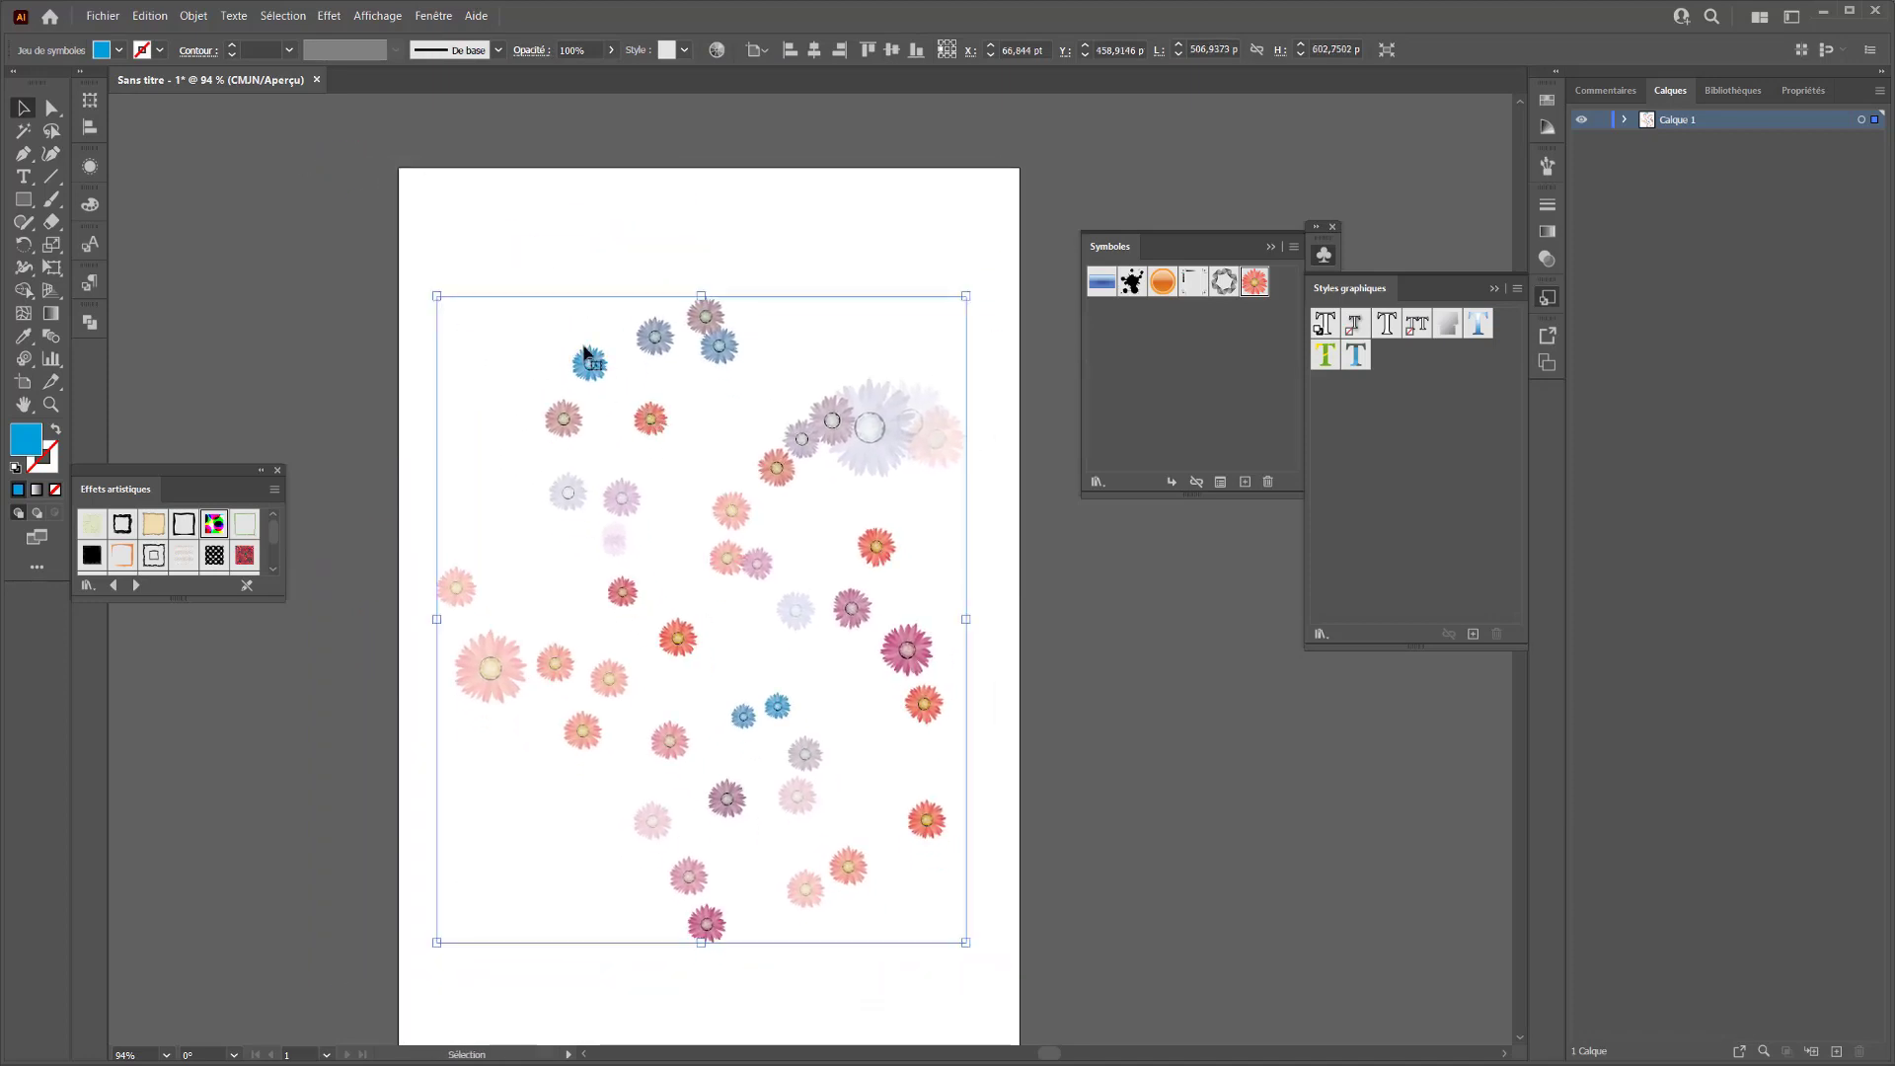
left_click(195, 16)
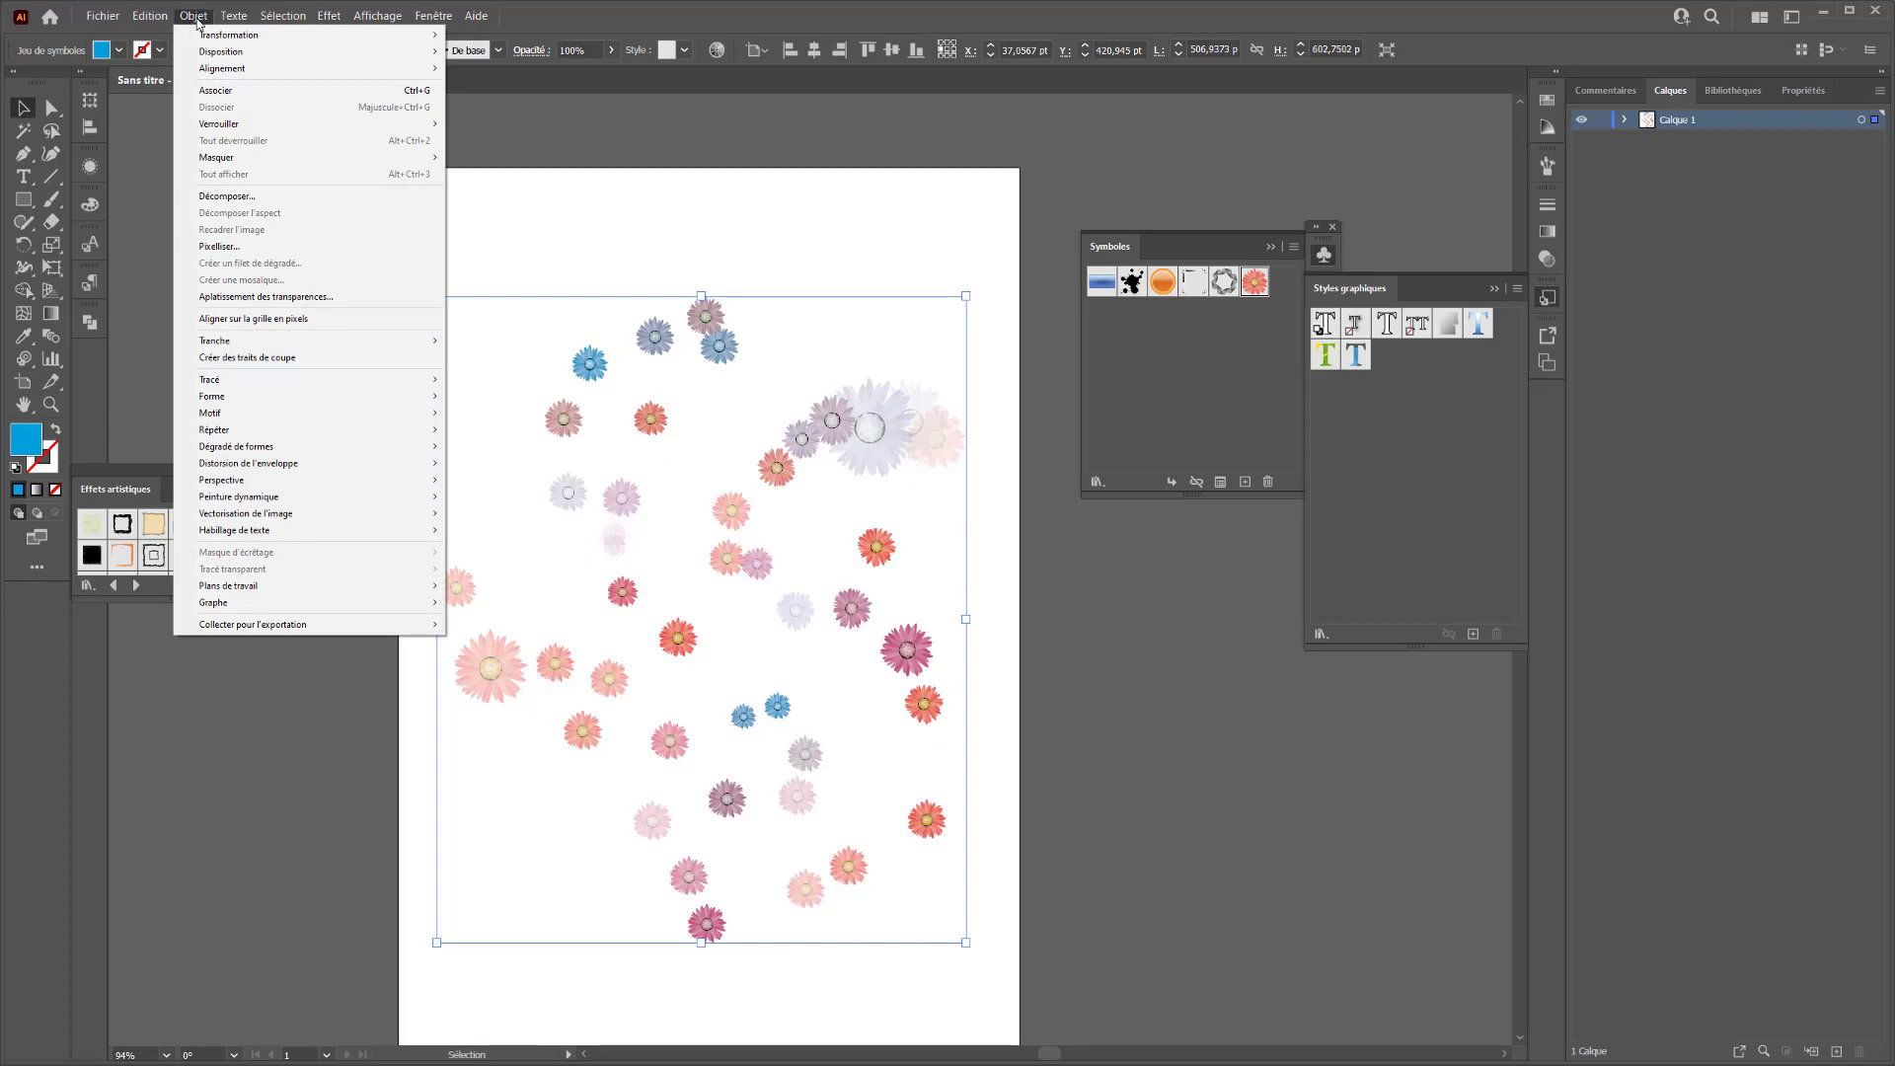
left_click(219, 197)
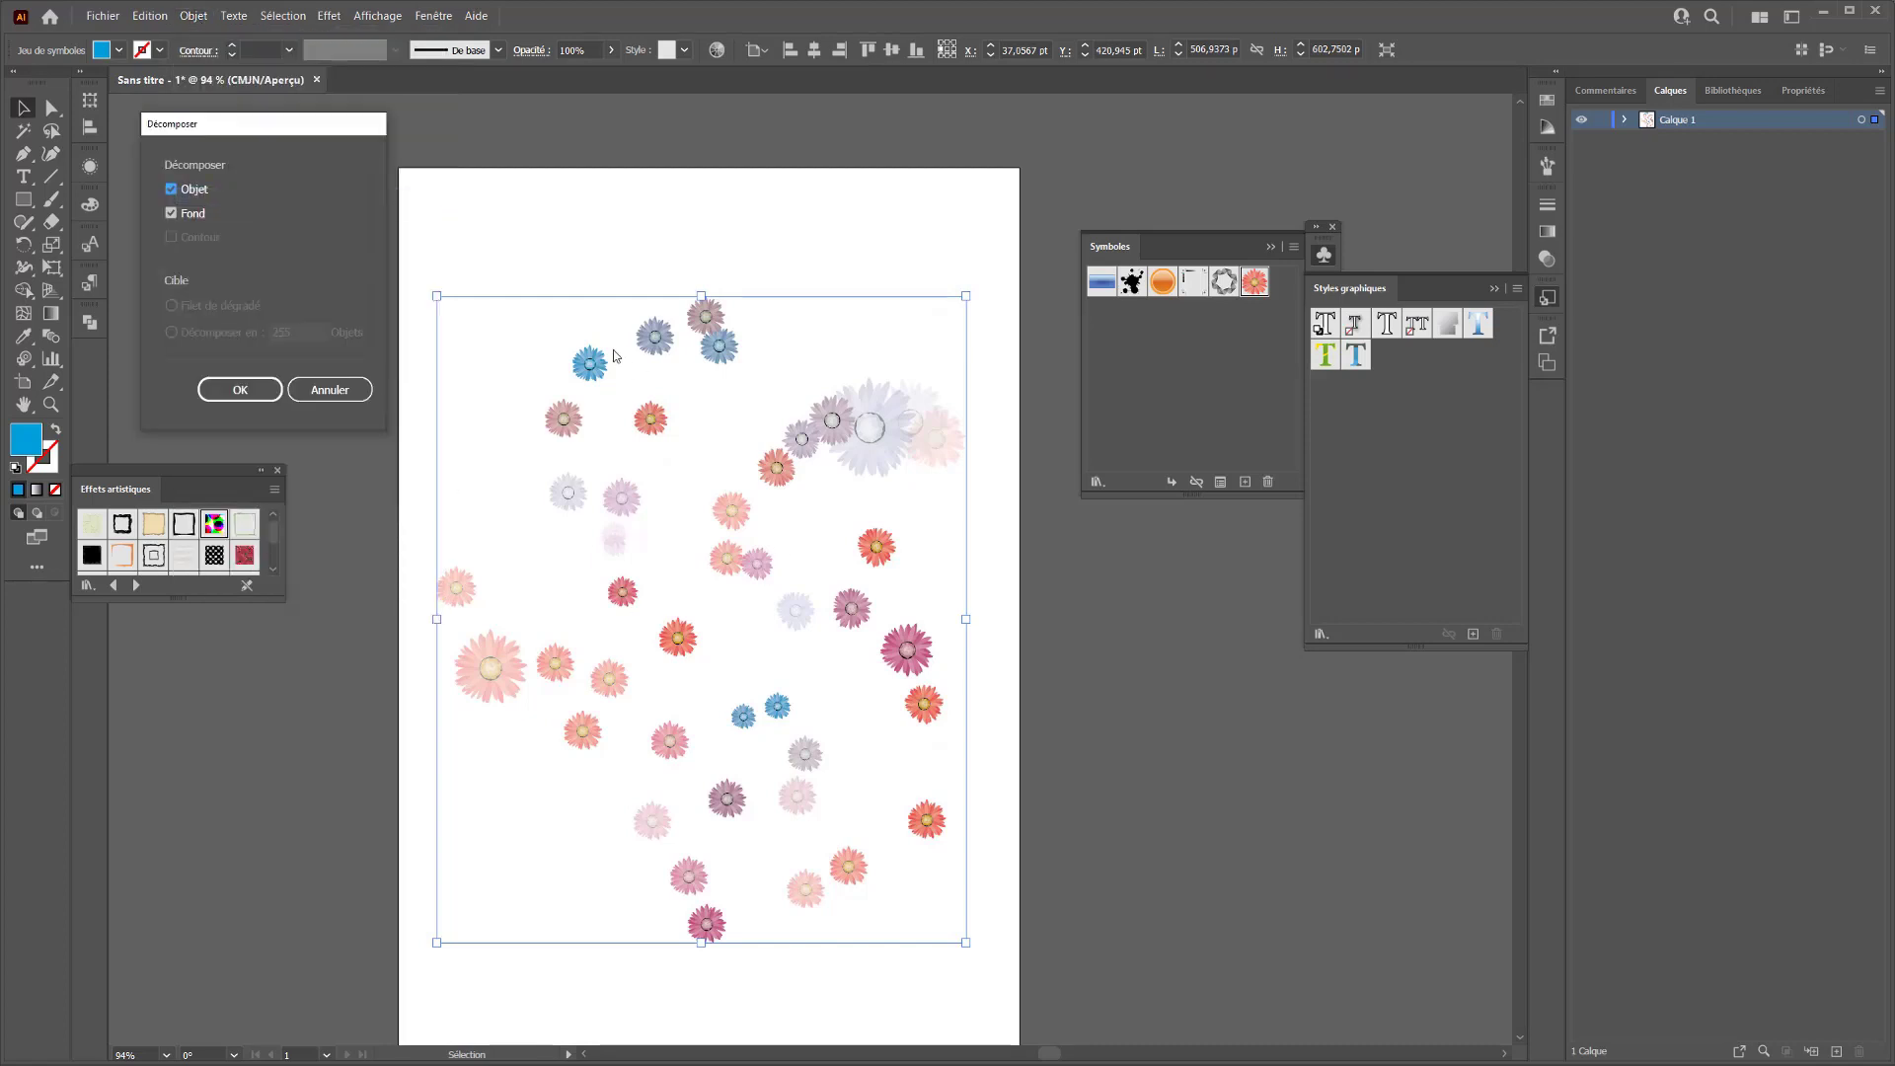
left_click(262, 389)
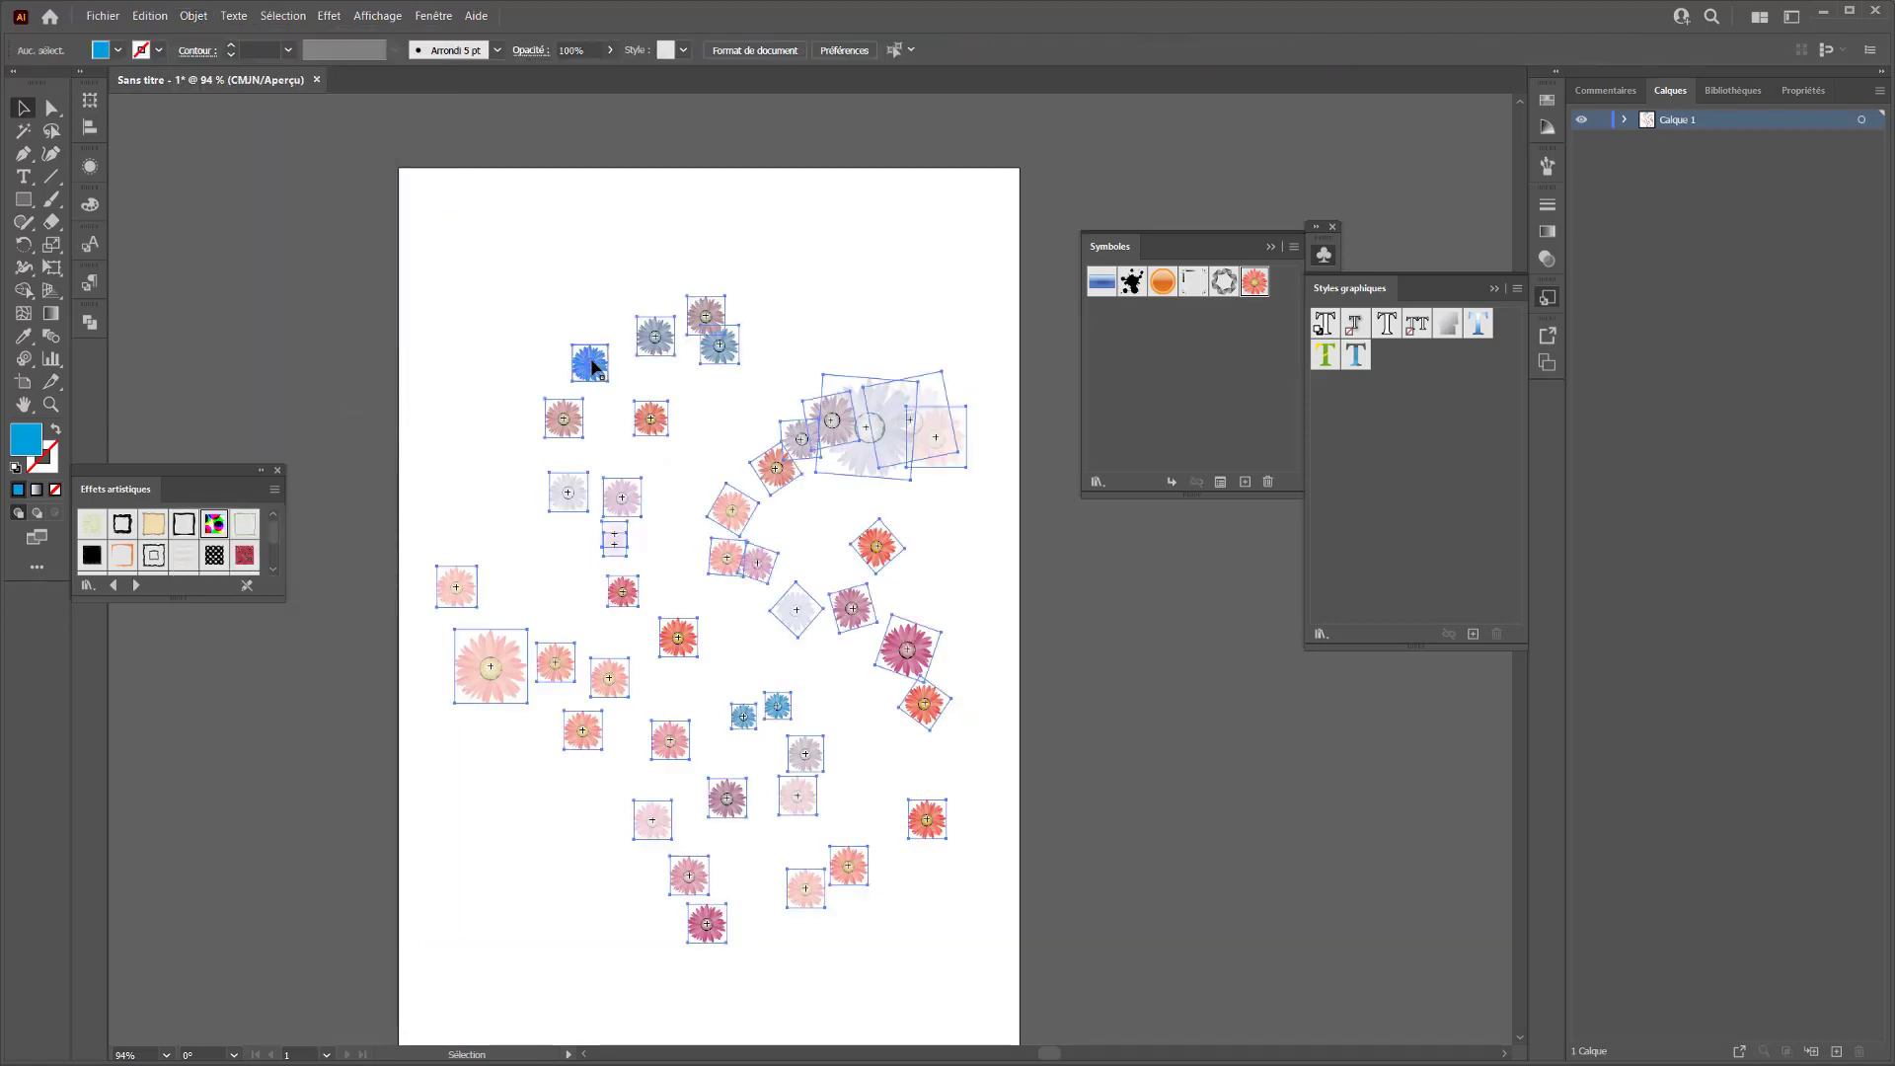
Move the large pale flower up out of the upper-right cluster with the direct selection tool
key("a")
left_click(661, 340)
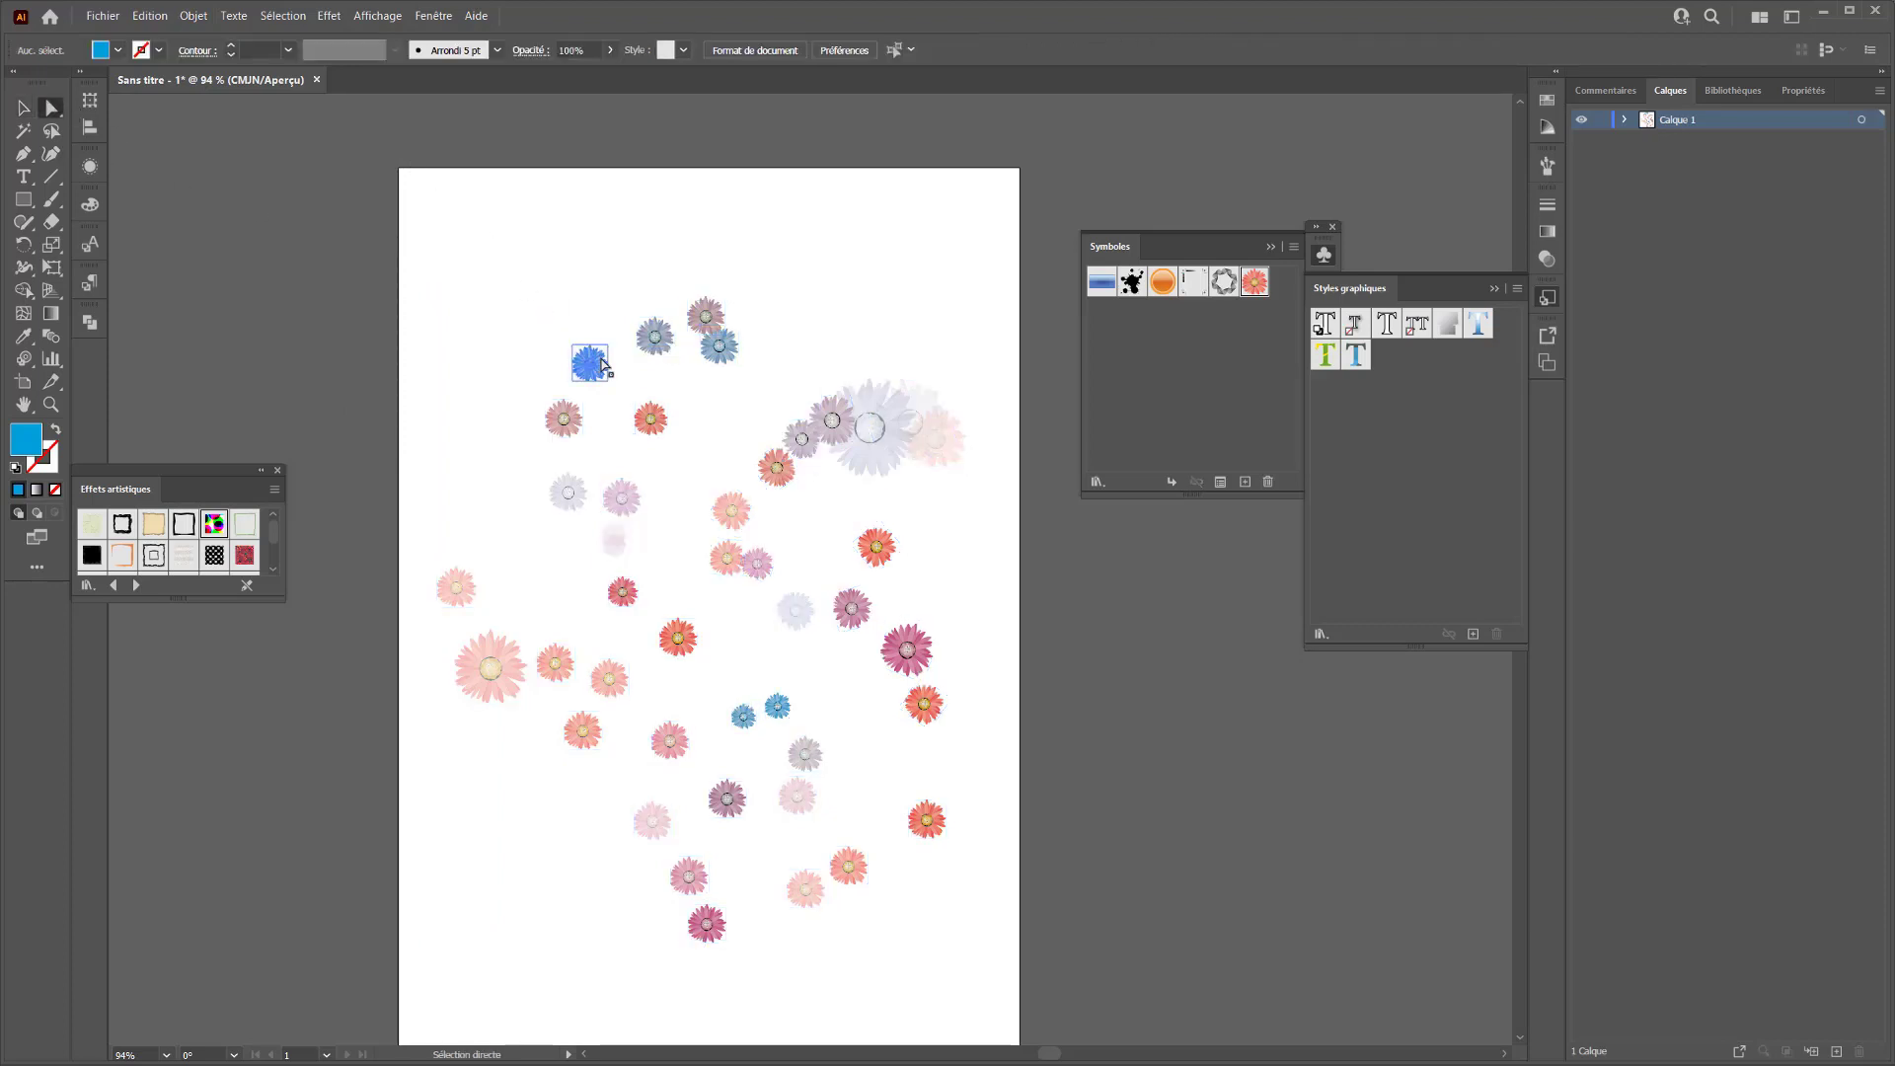
left_click_drag(878, 430, 850, 314)
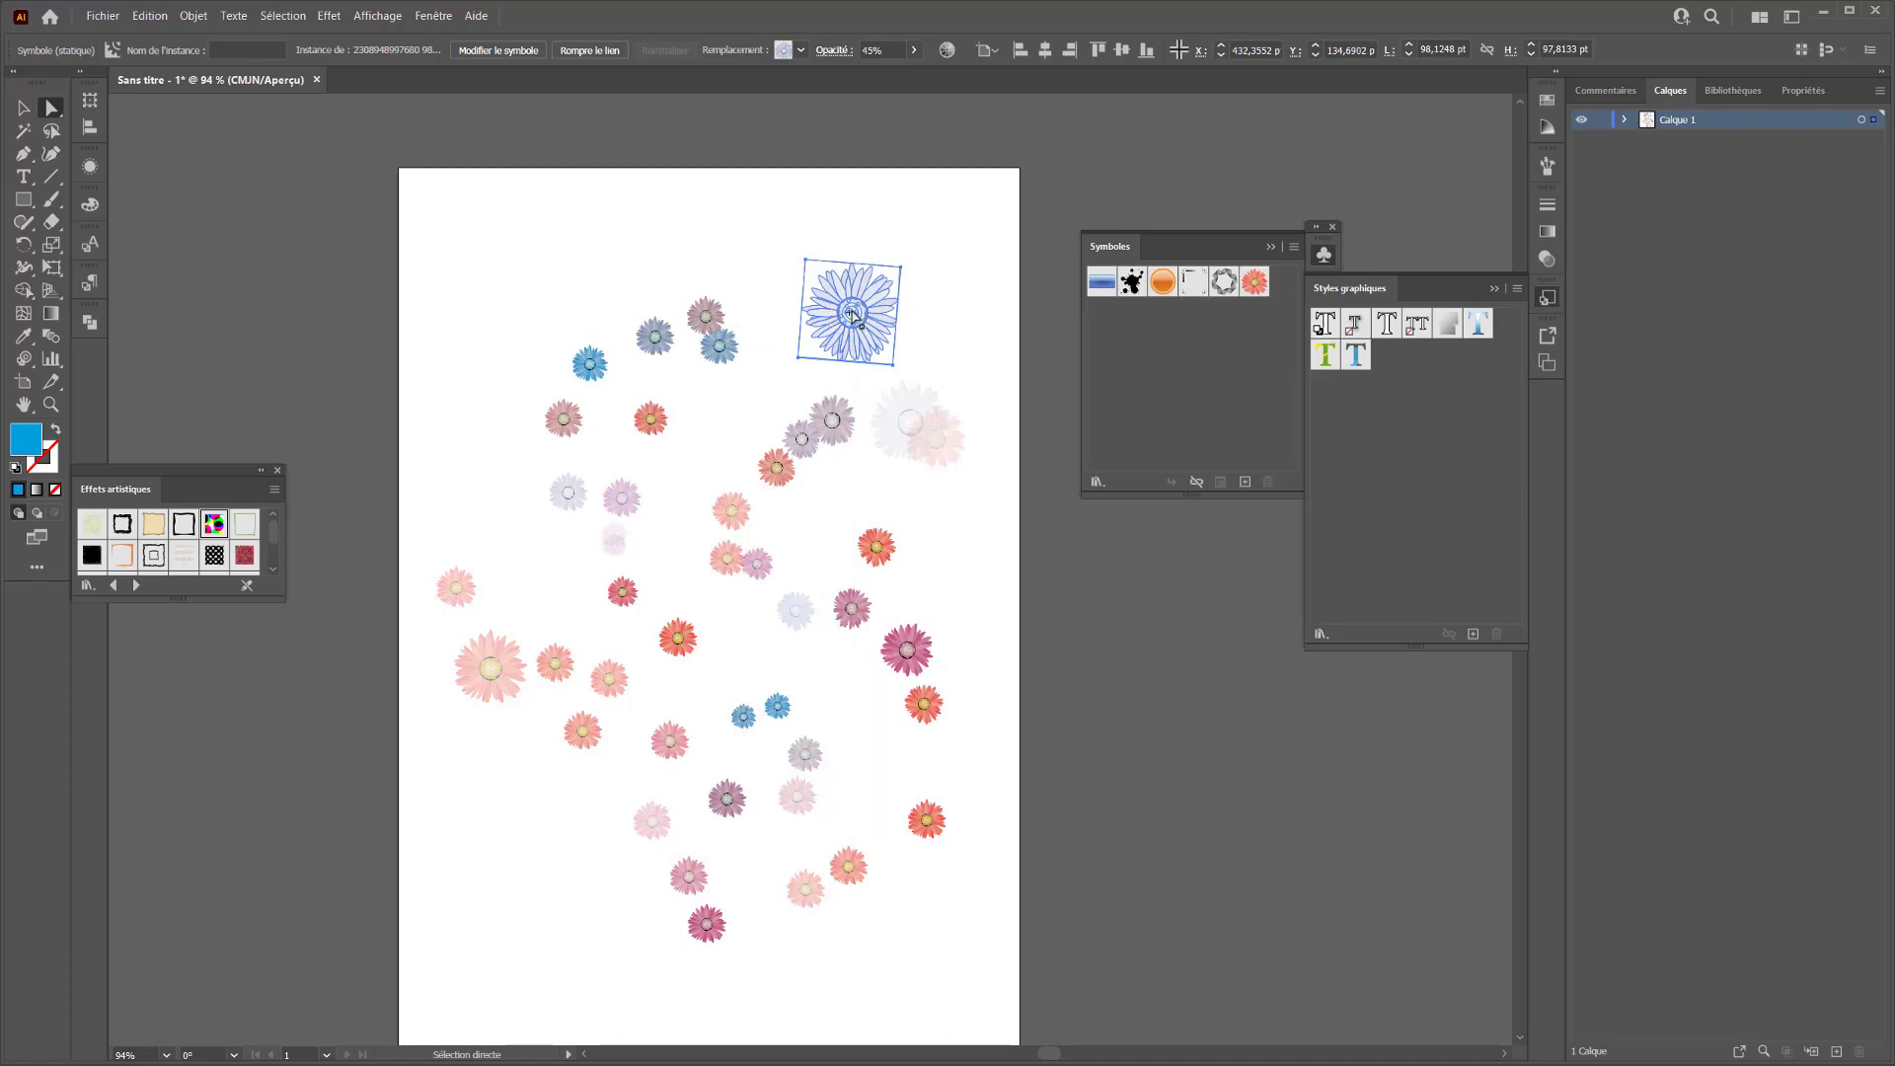
Select flowers one by one on the right side to check that each is a separate symbol instance, and deselect
left_click(942, 426)
left_click(942, 464)
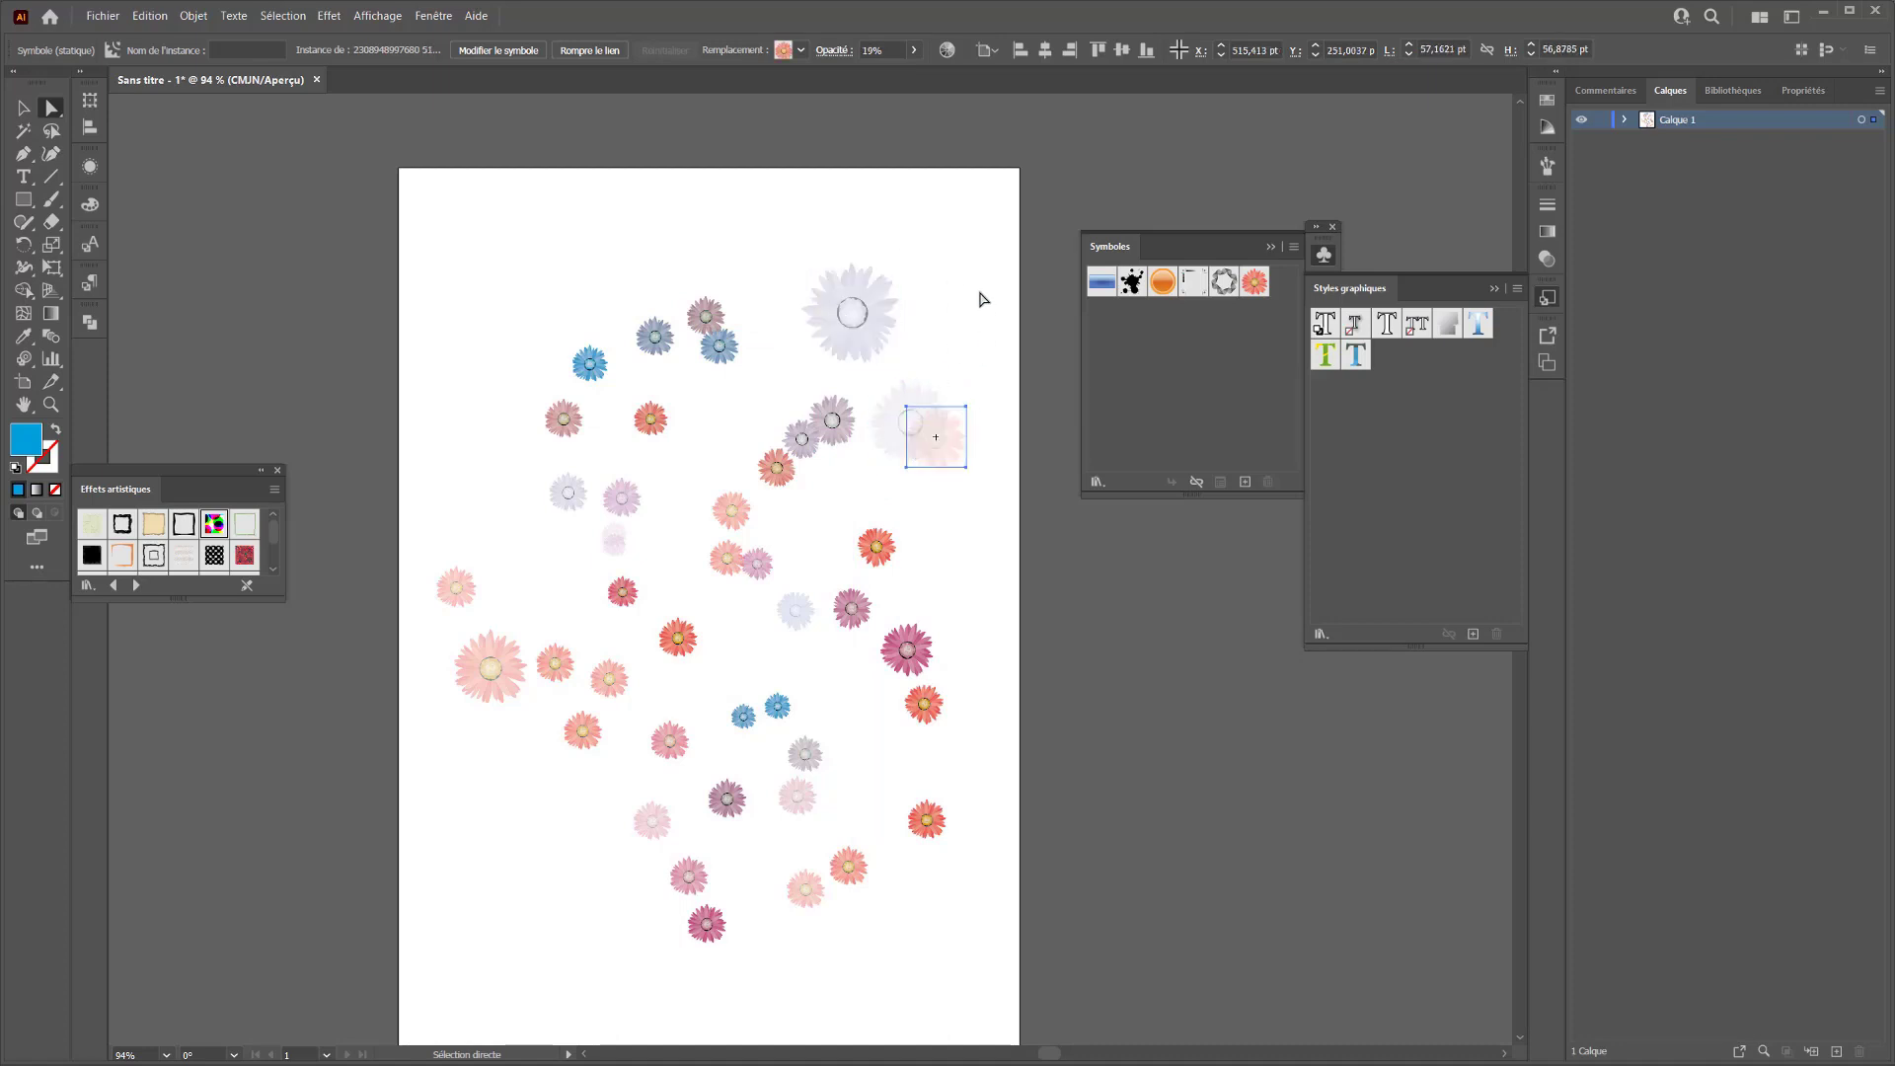
left_click(983, 299)
left_click(955, 440)
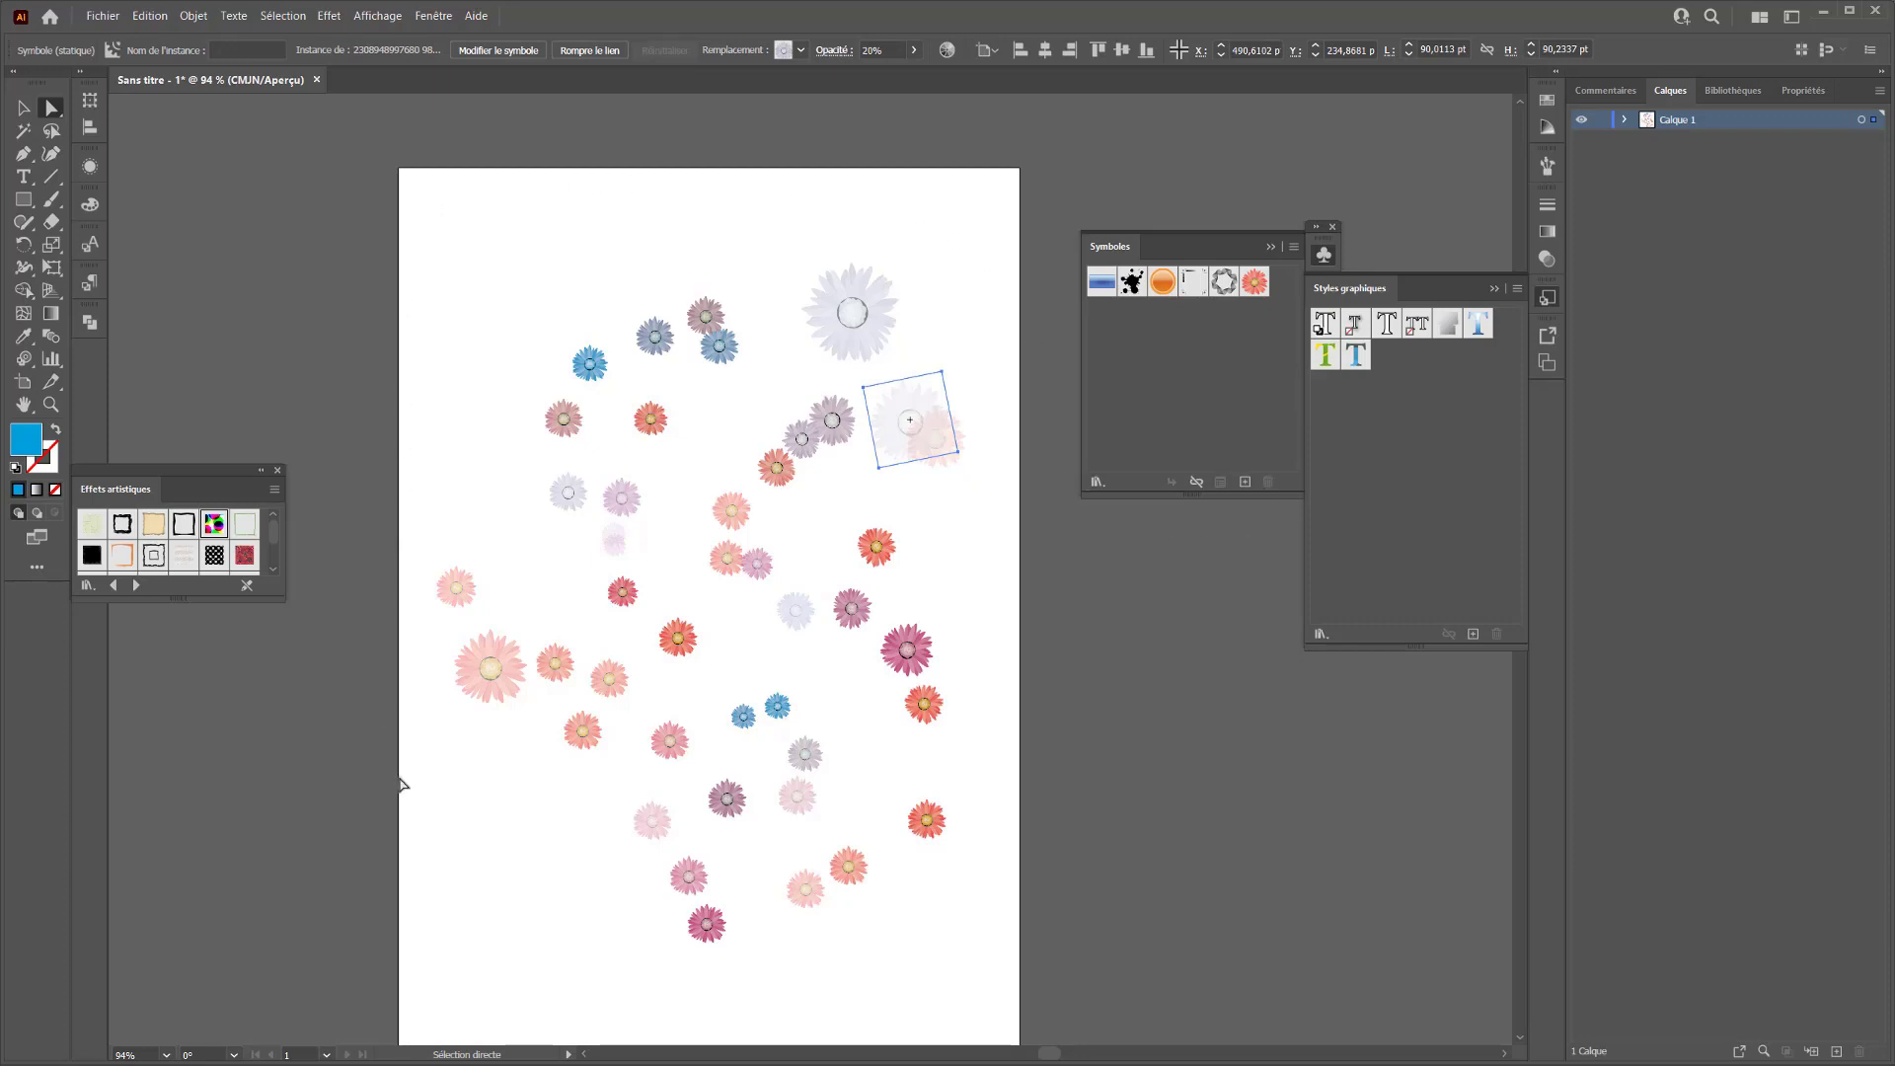
left_click(878, 564)
left_click(927, 709)
left_click(458, 351)
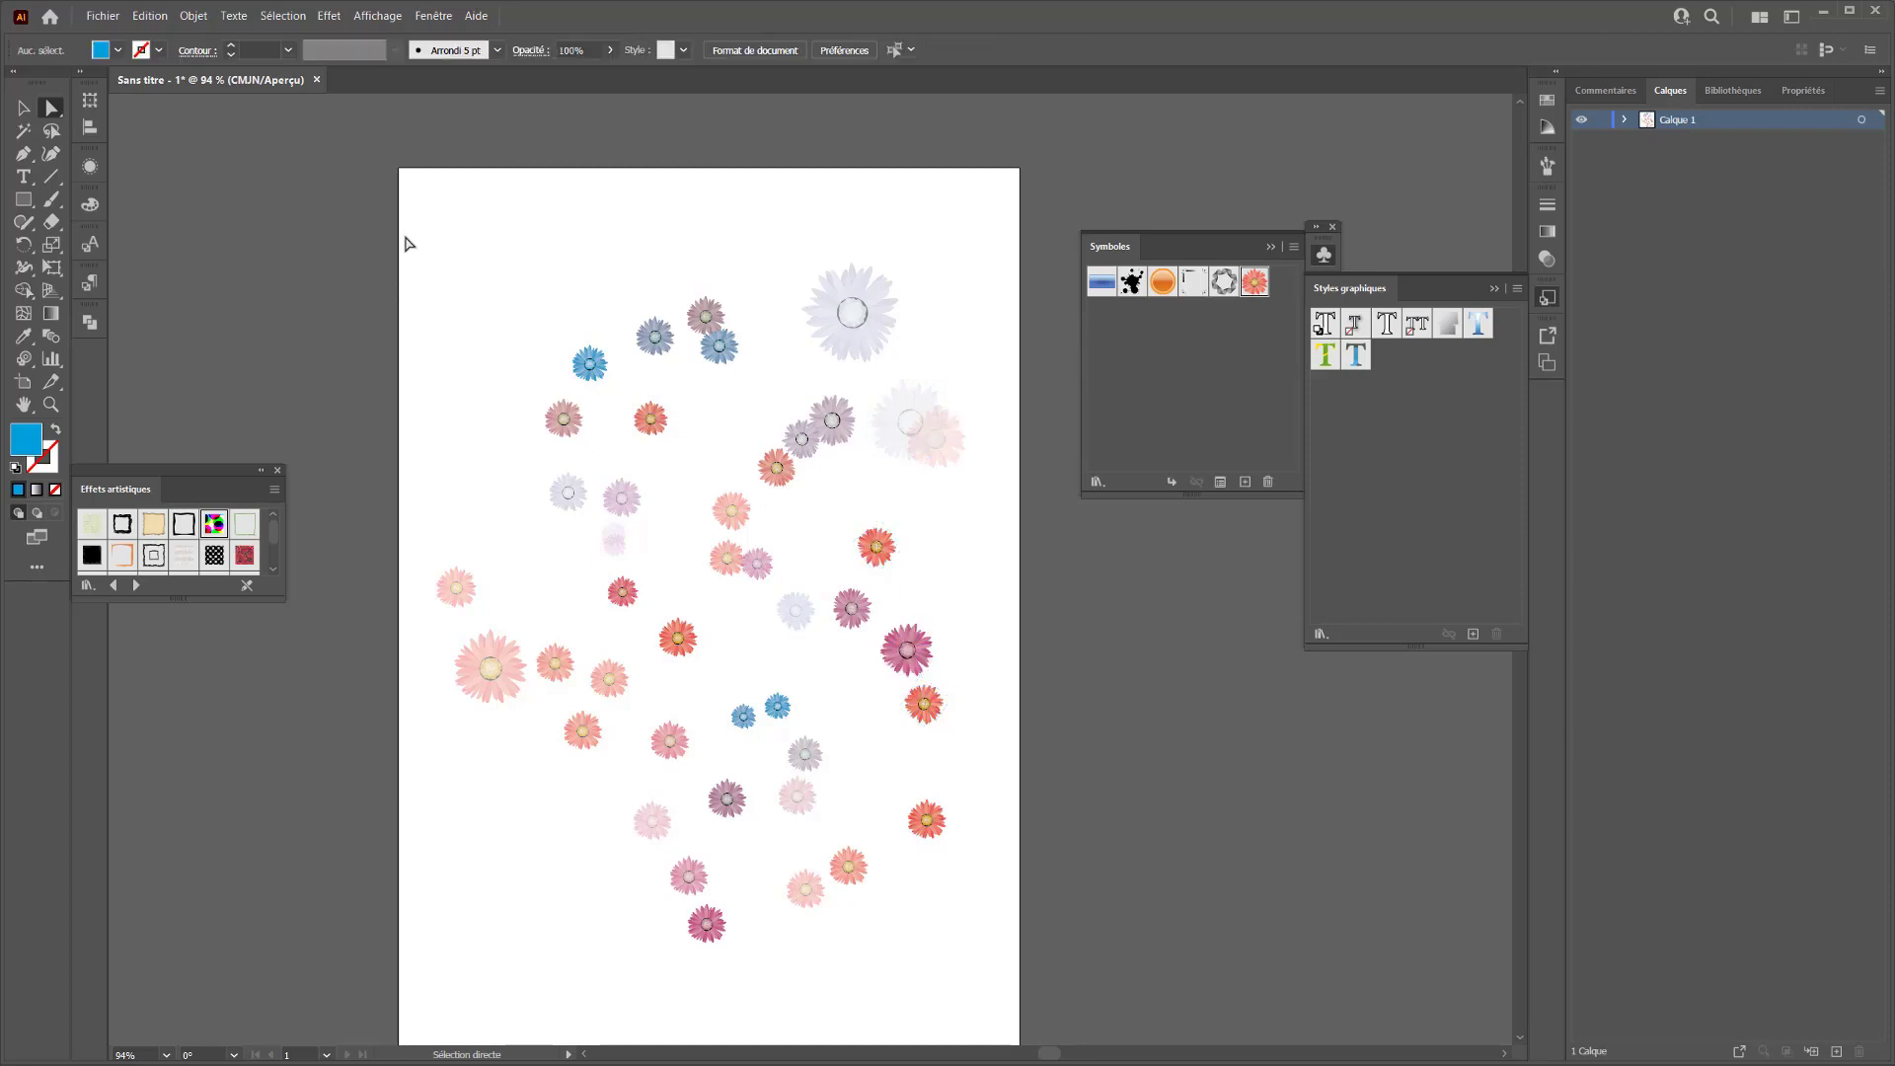
Select all the flower instances and break their links to the symbol
left_click_drag(409, 244, 1007, 983)
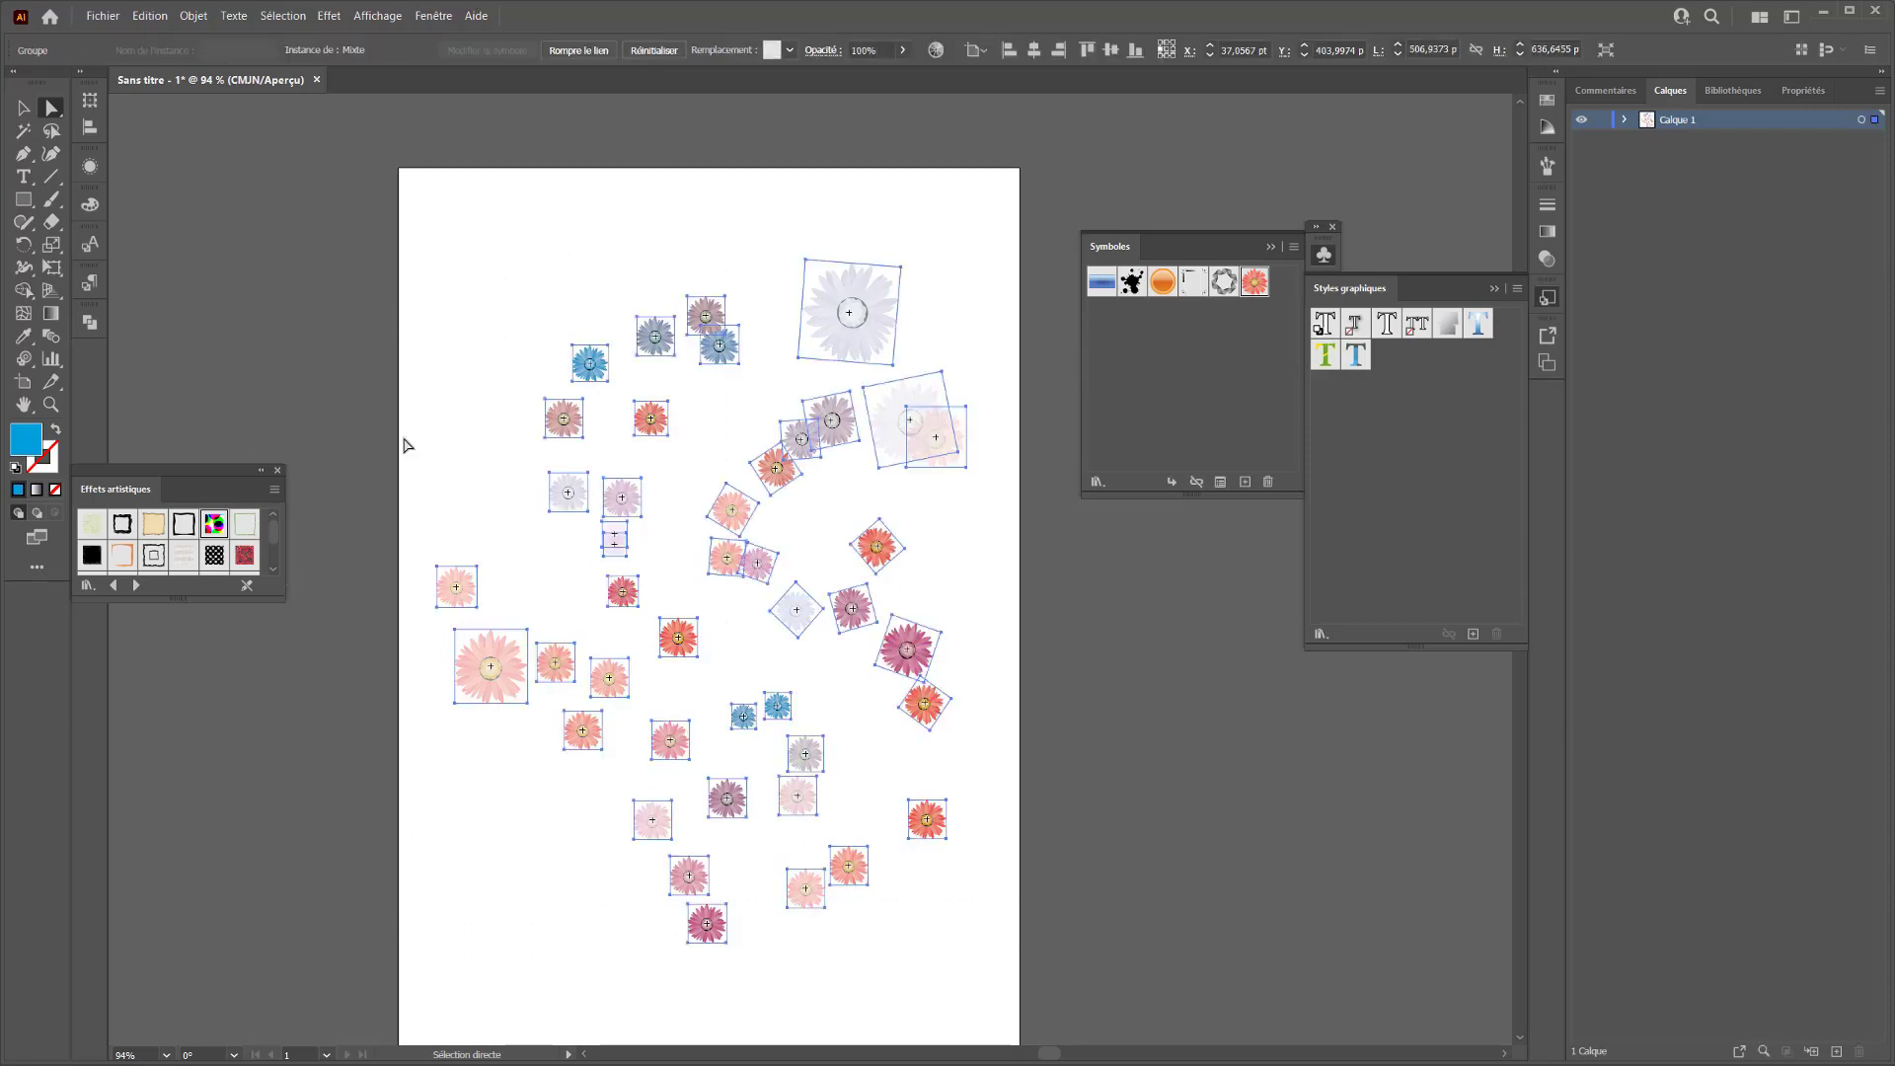
left_click(193, 18)
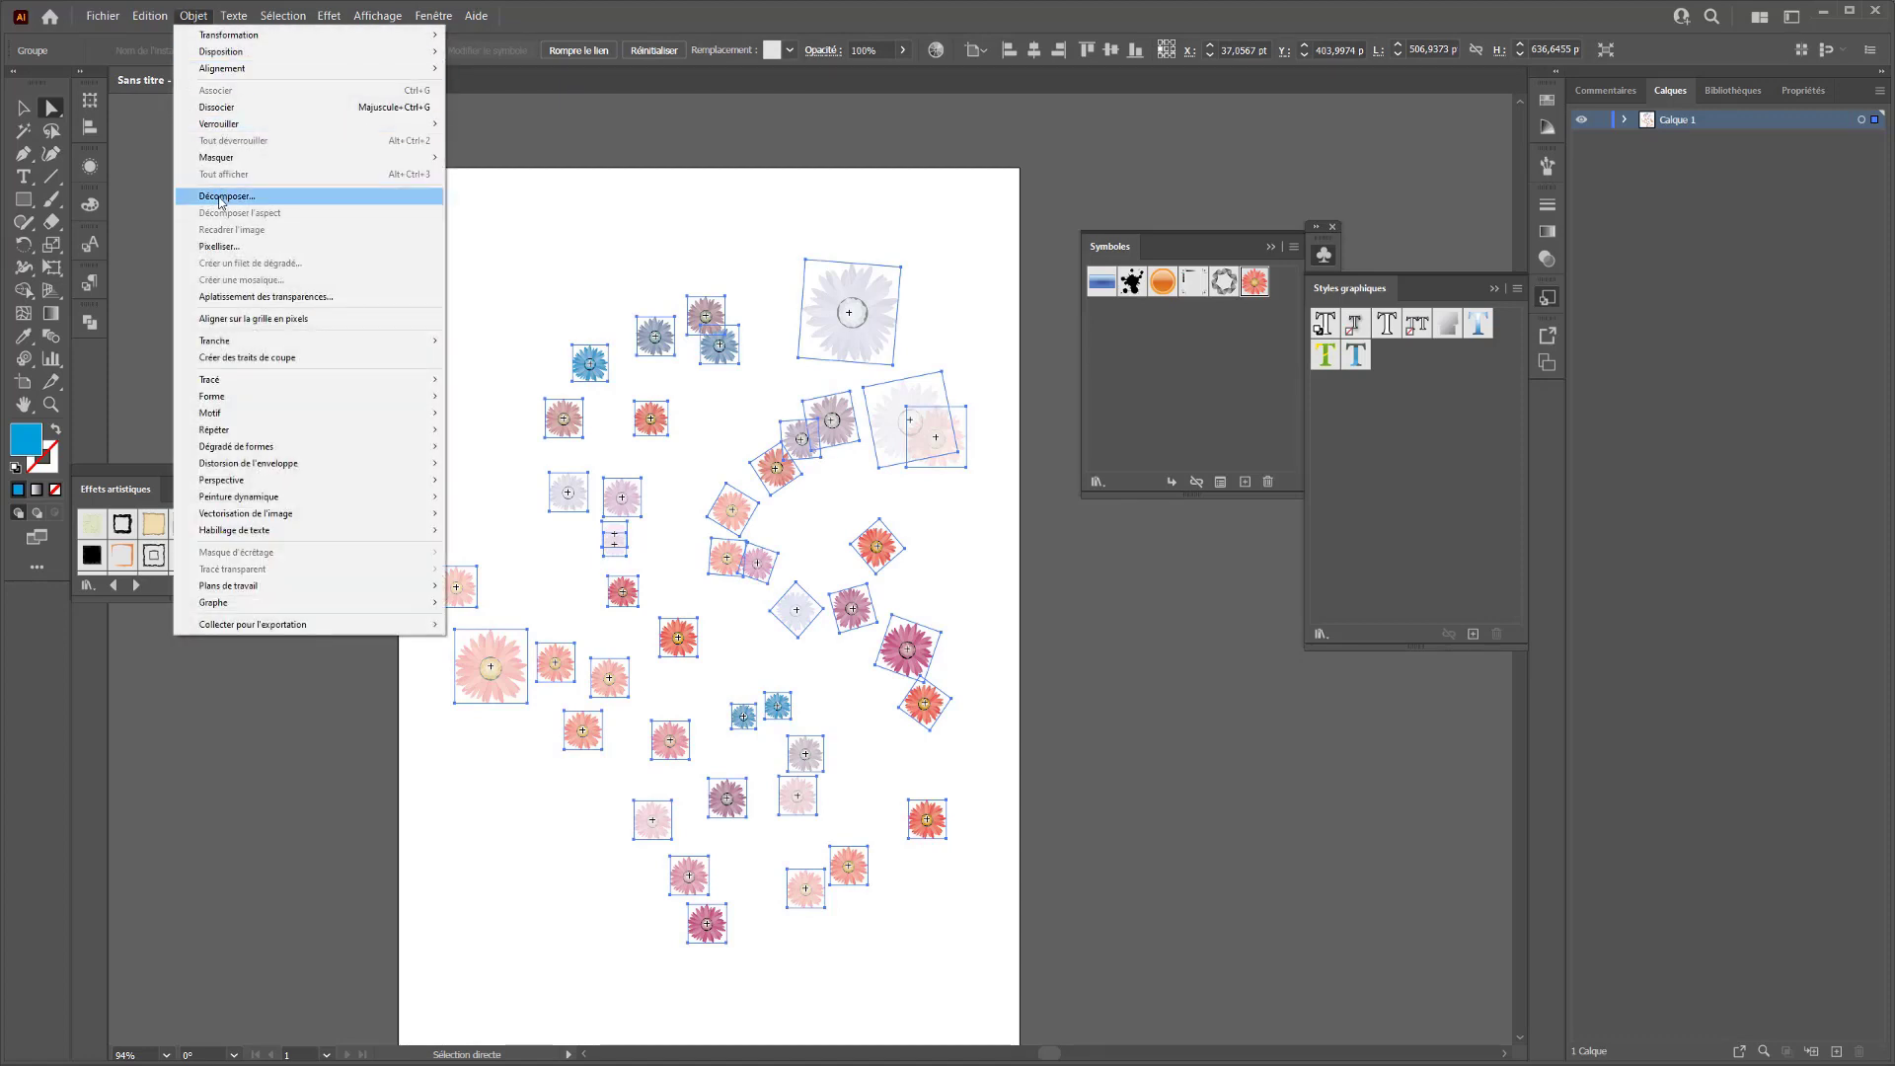
left_click(1196, 484)
left_click(1195, 484)
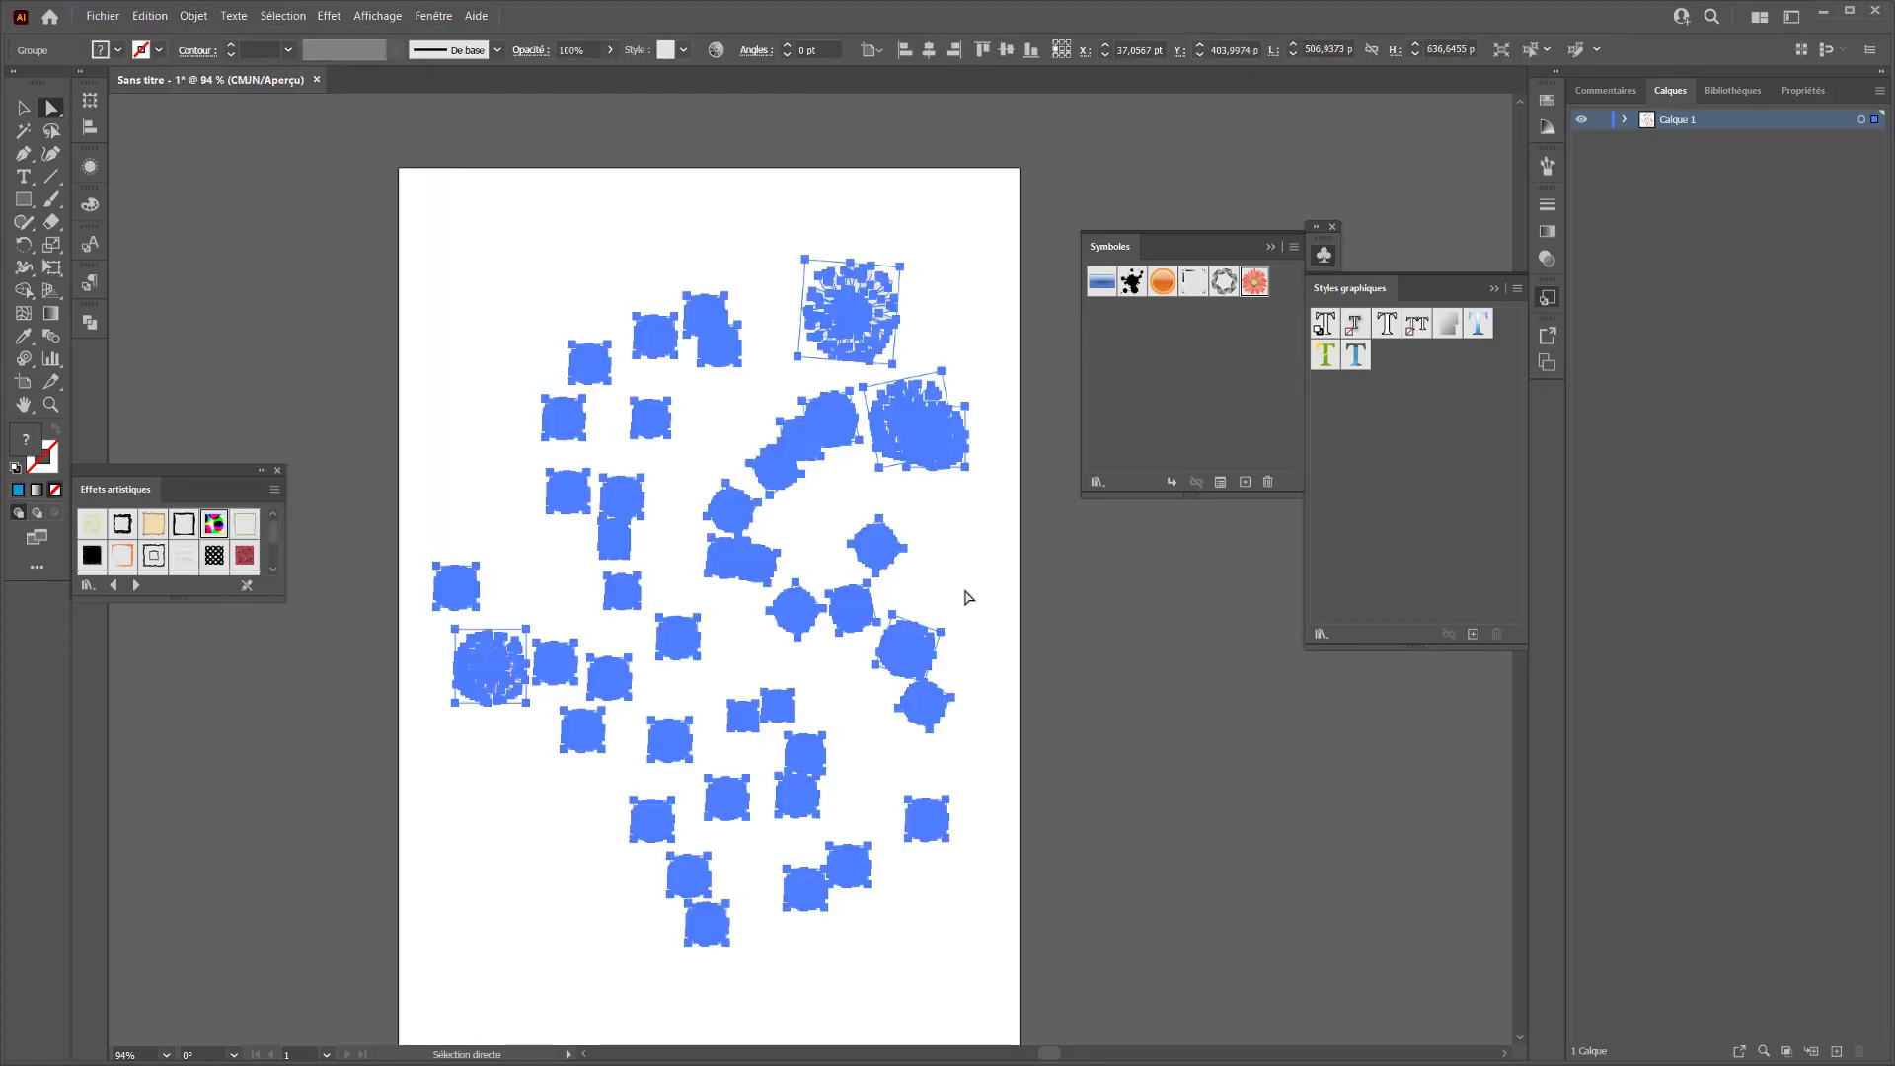
left_click(1023, 342)
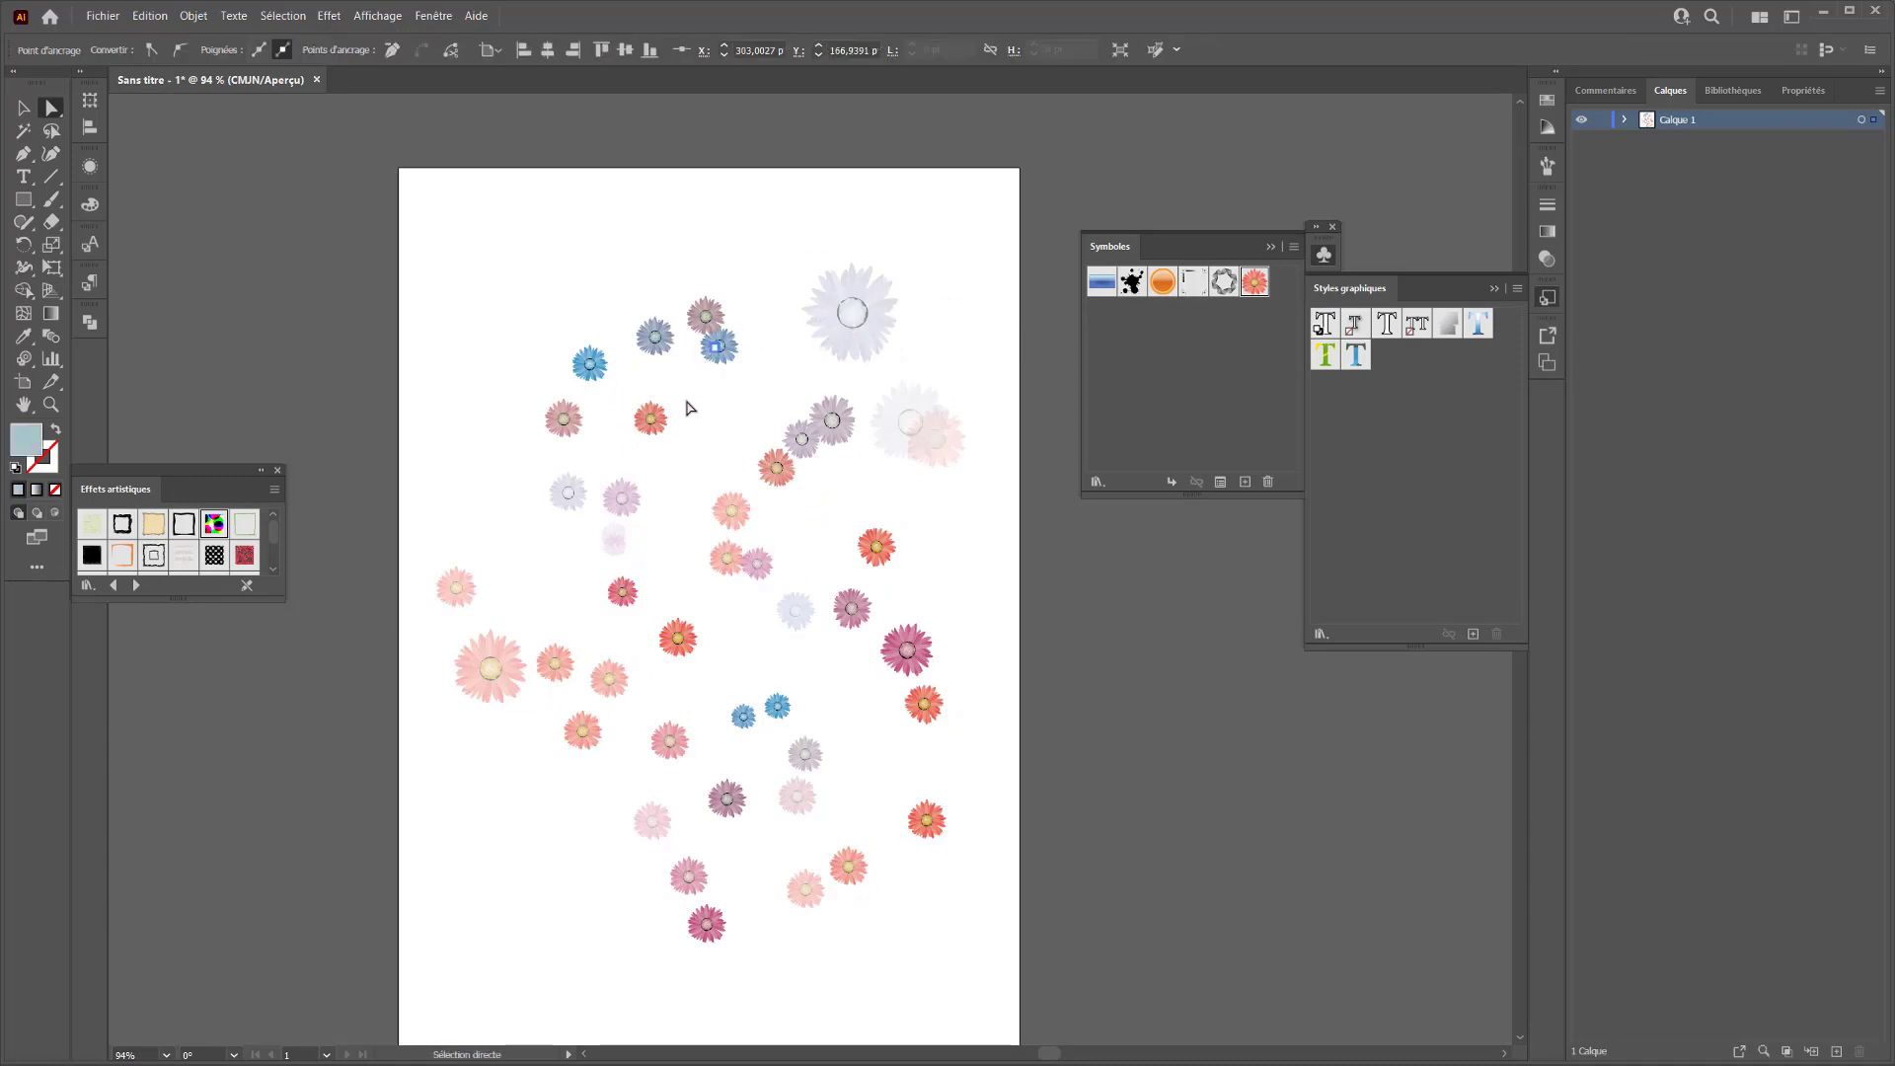
Examine the unlinked flowers by selecting parts of them and expanding Calque 1 and its group
left_click(642, 447)
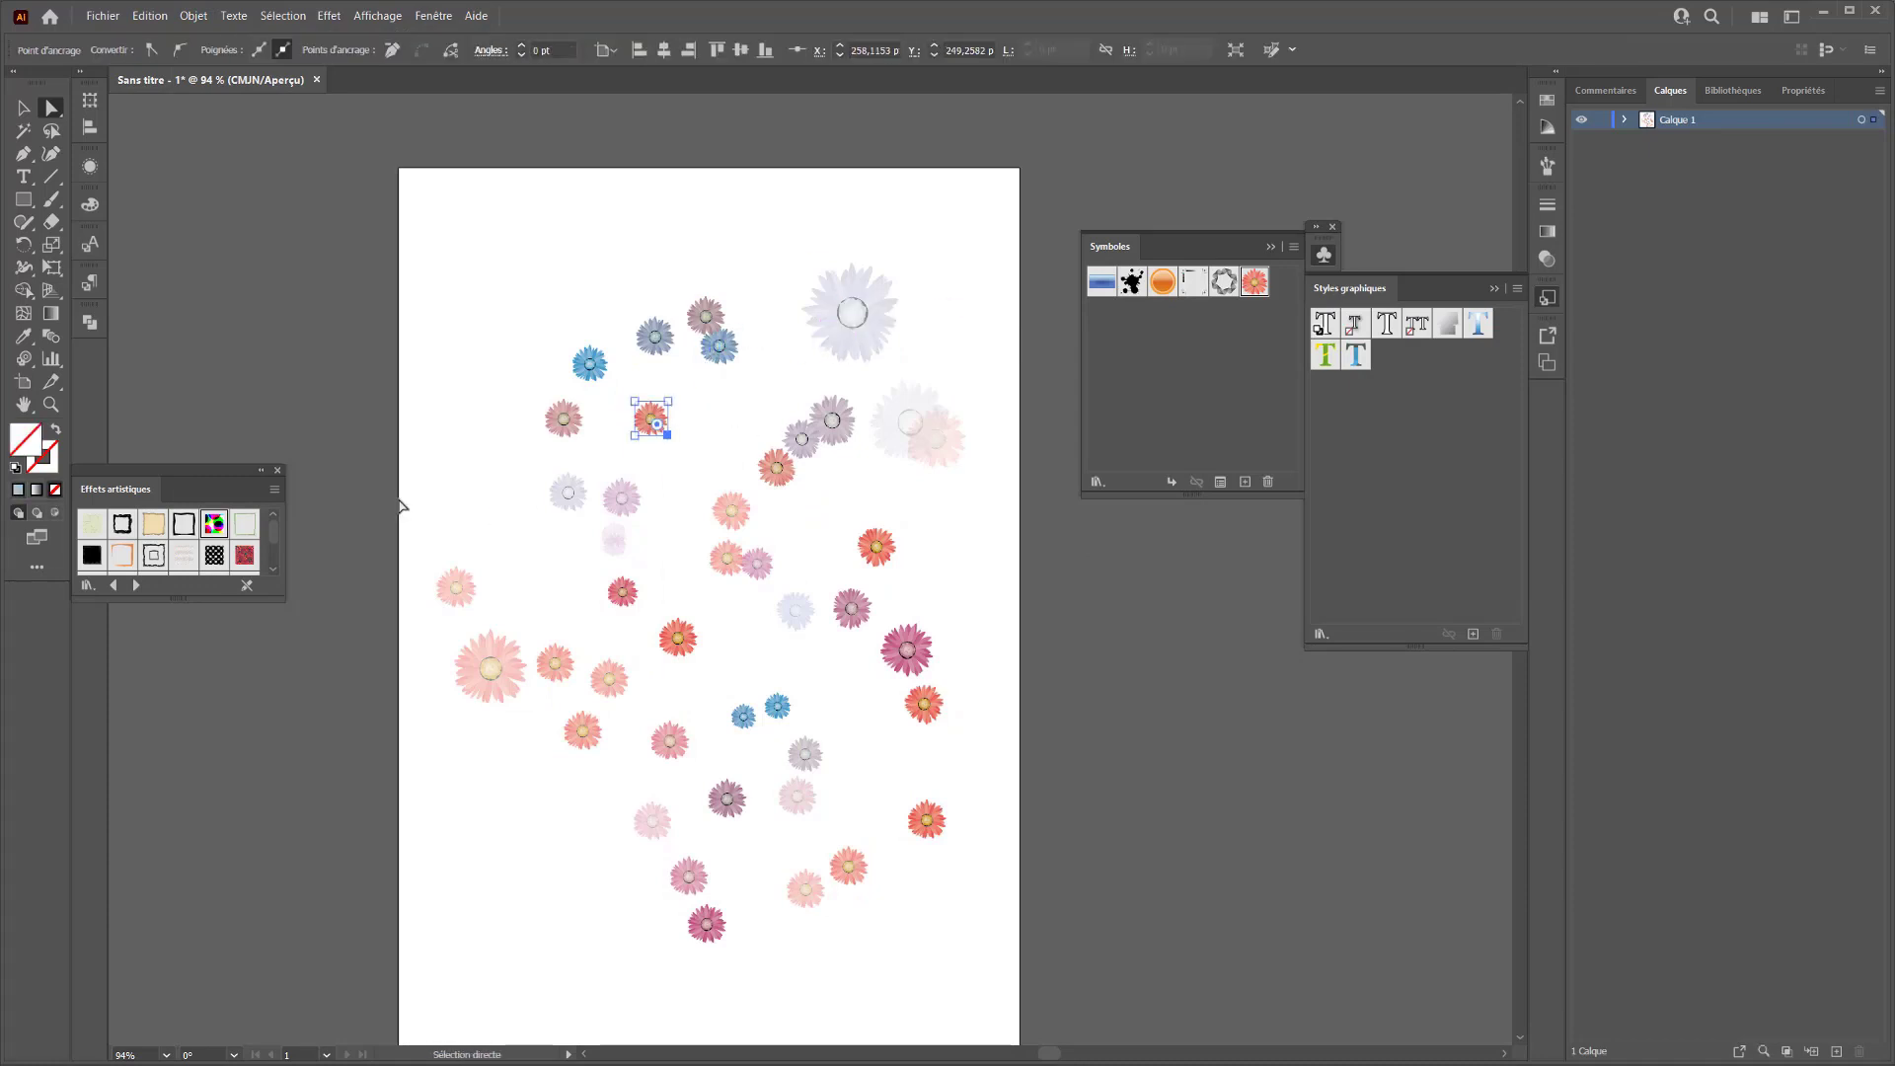
left_click(649, 377)
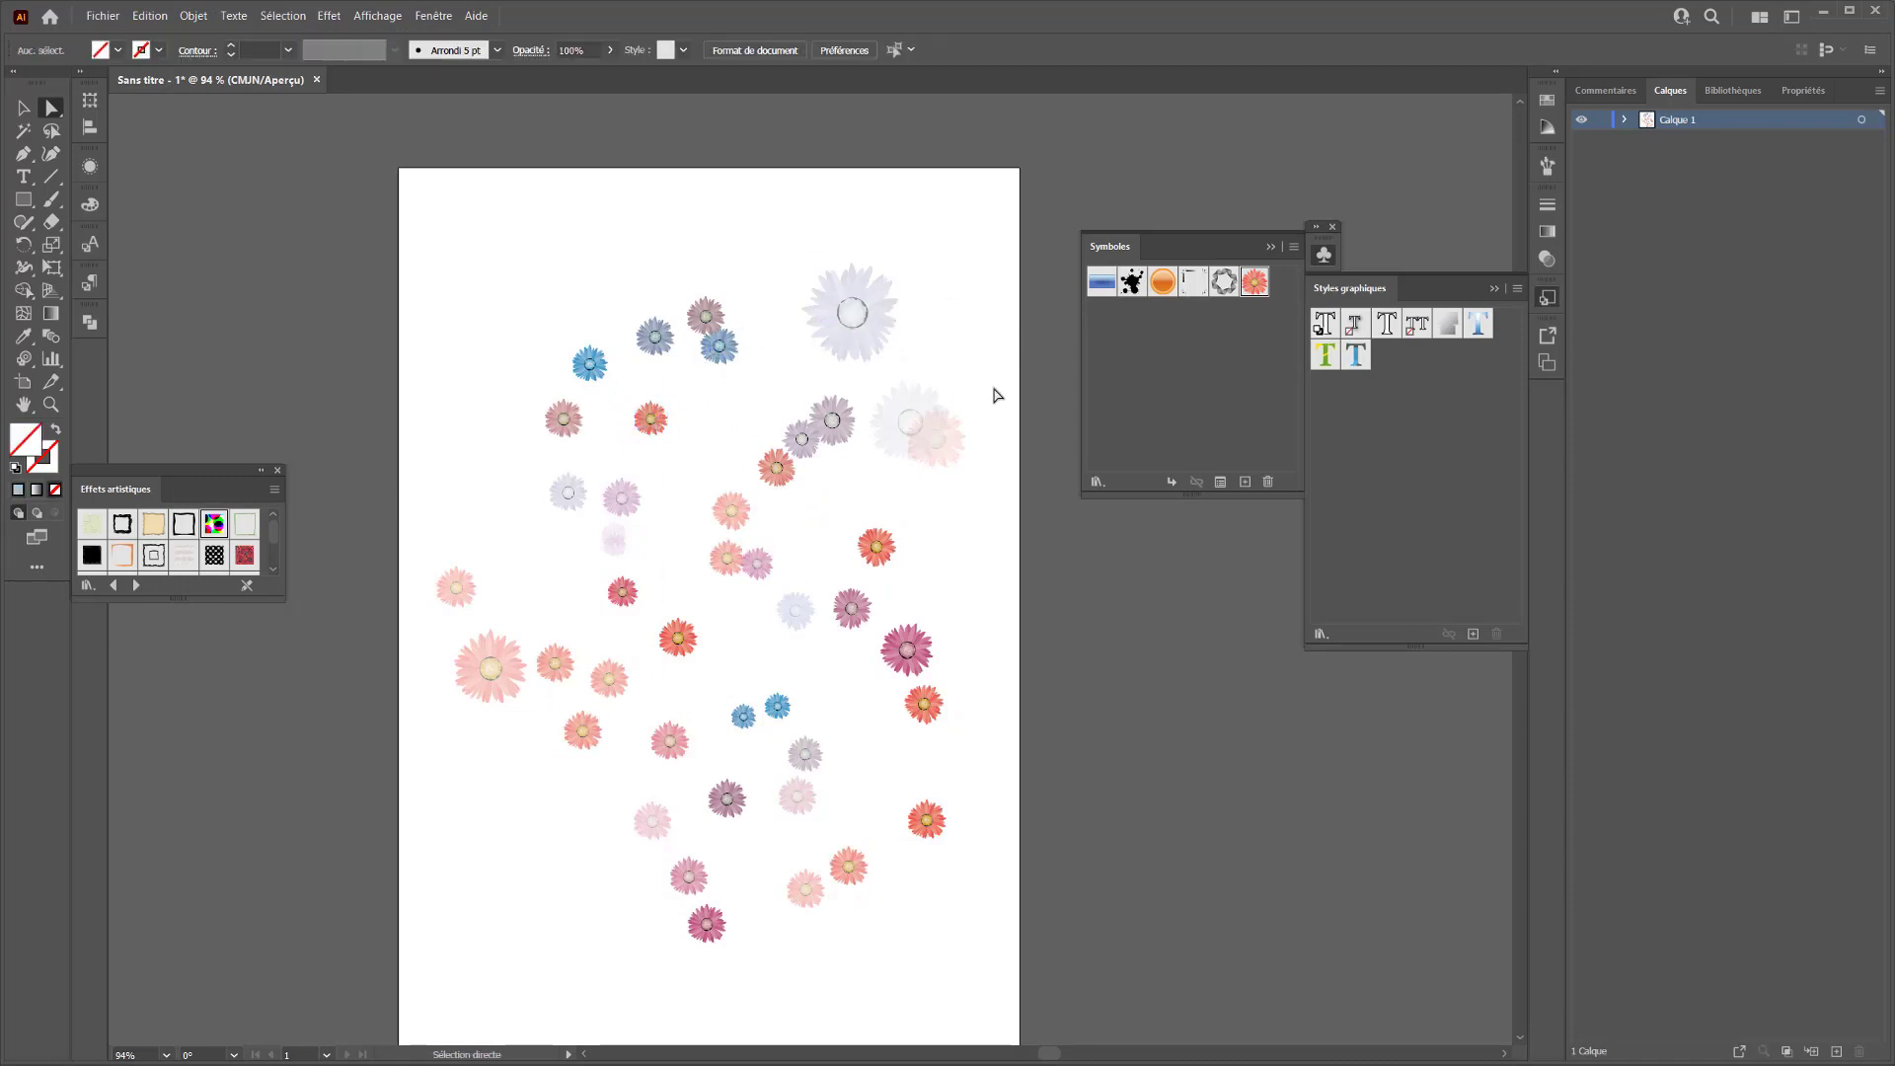
left_click(1626, 119)
left_click(1647, 140)
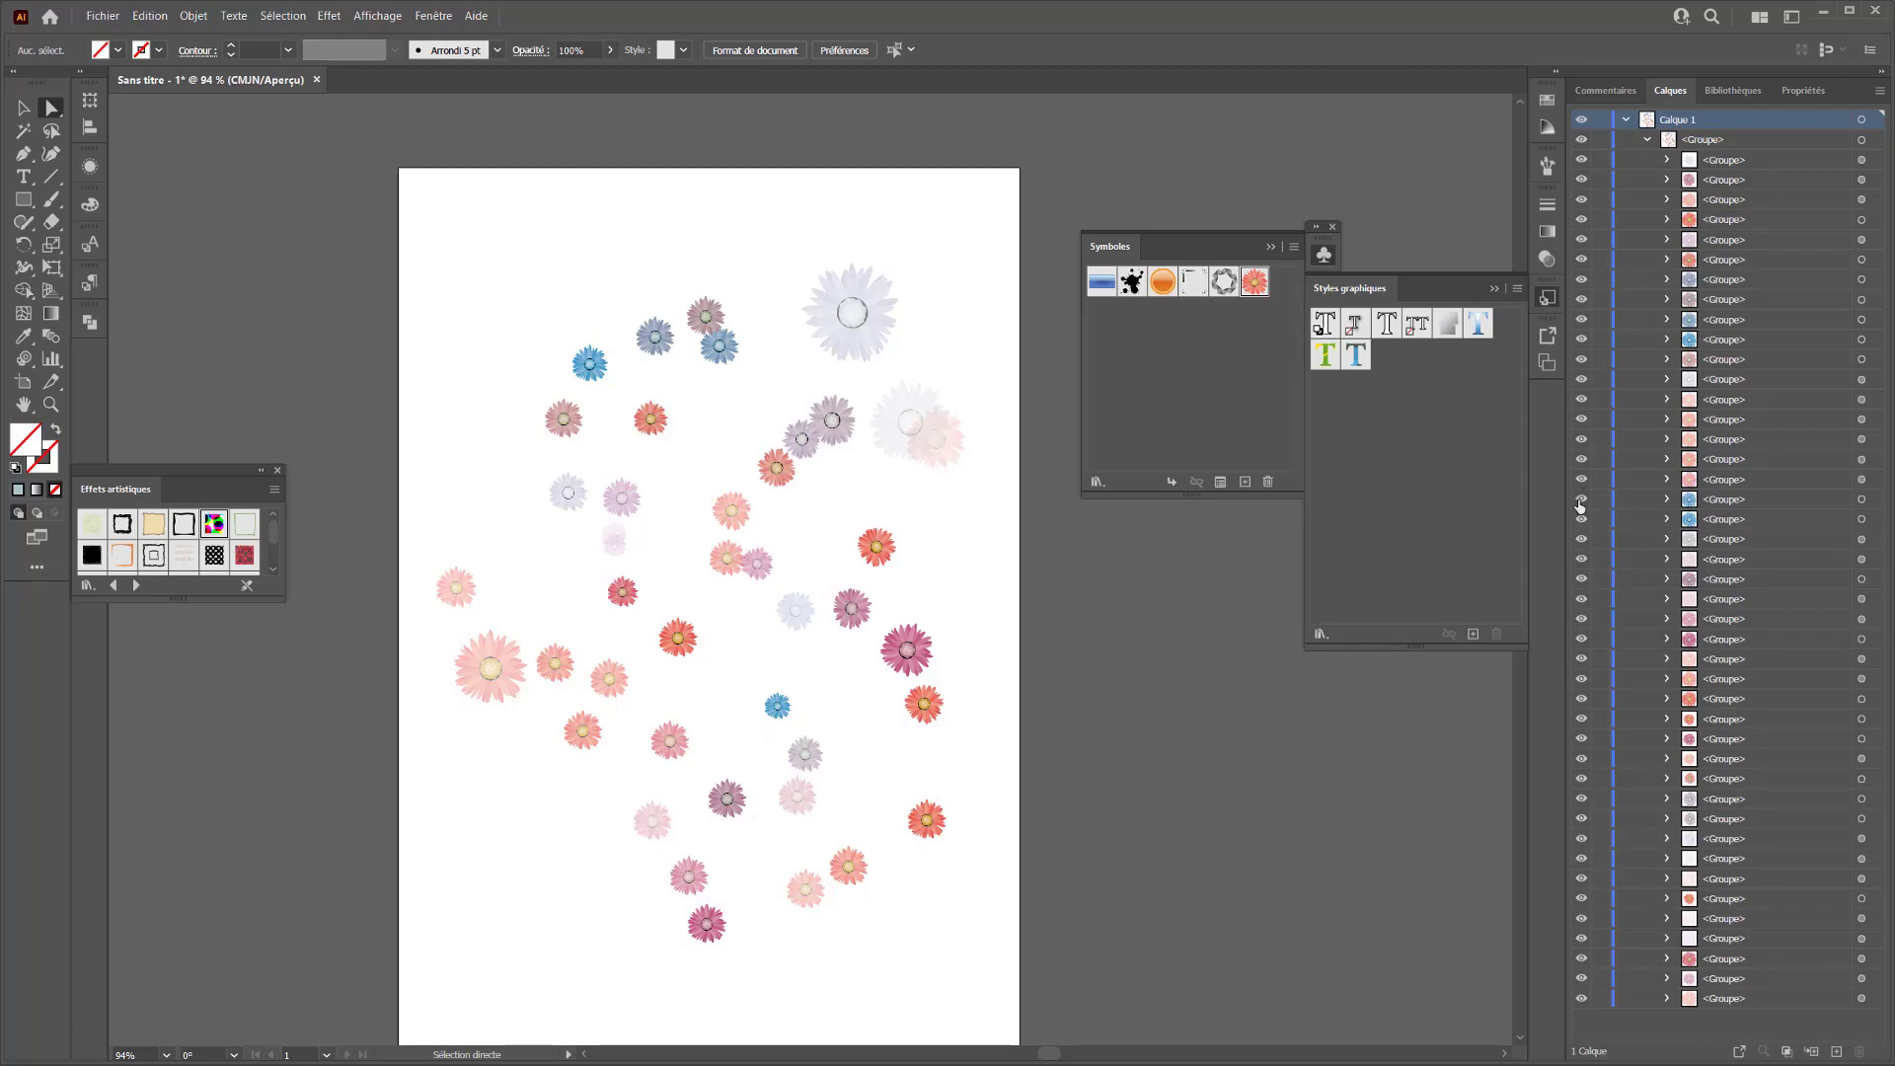
left_click(776, 704)
Move the whole flower group about 16 pt left and 18 pt up, and ungroup it
key("v")
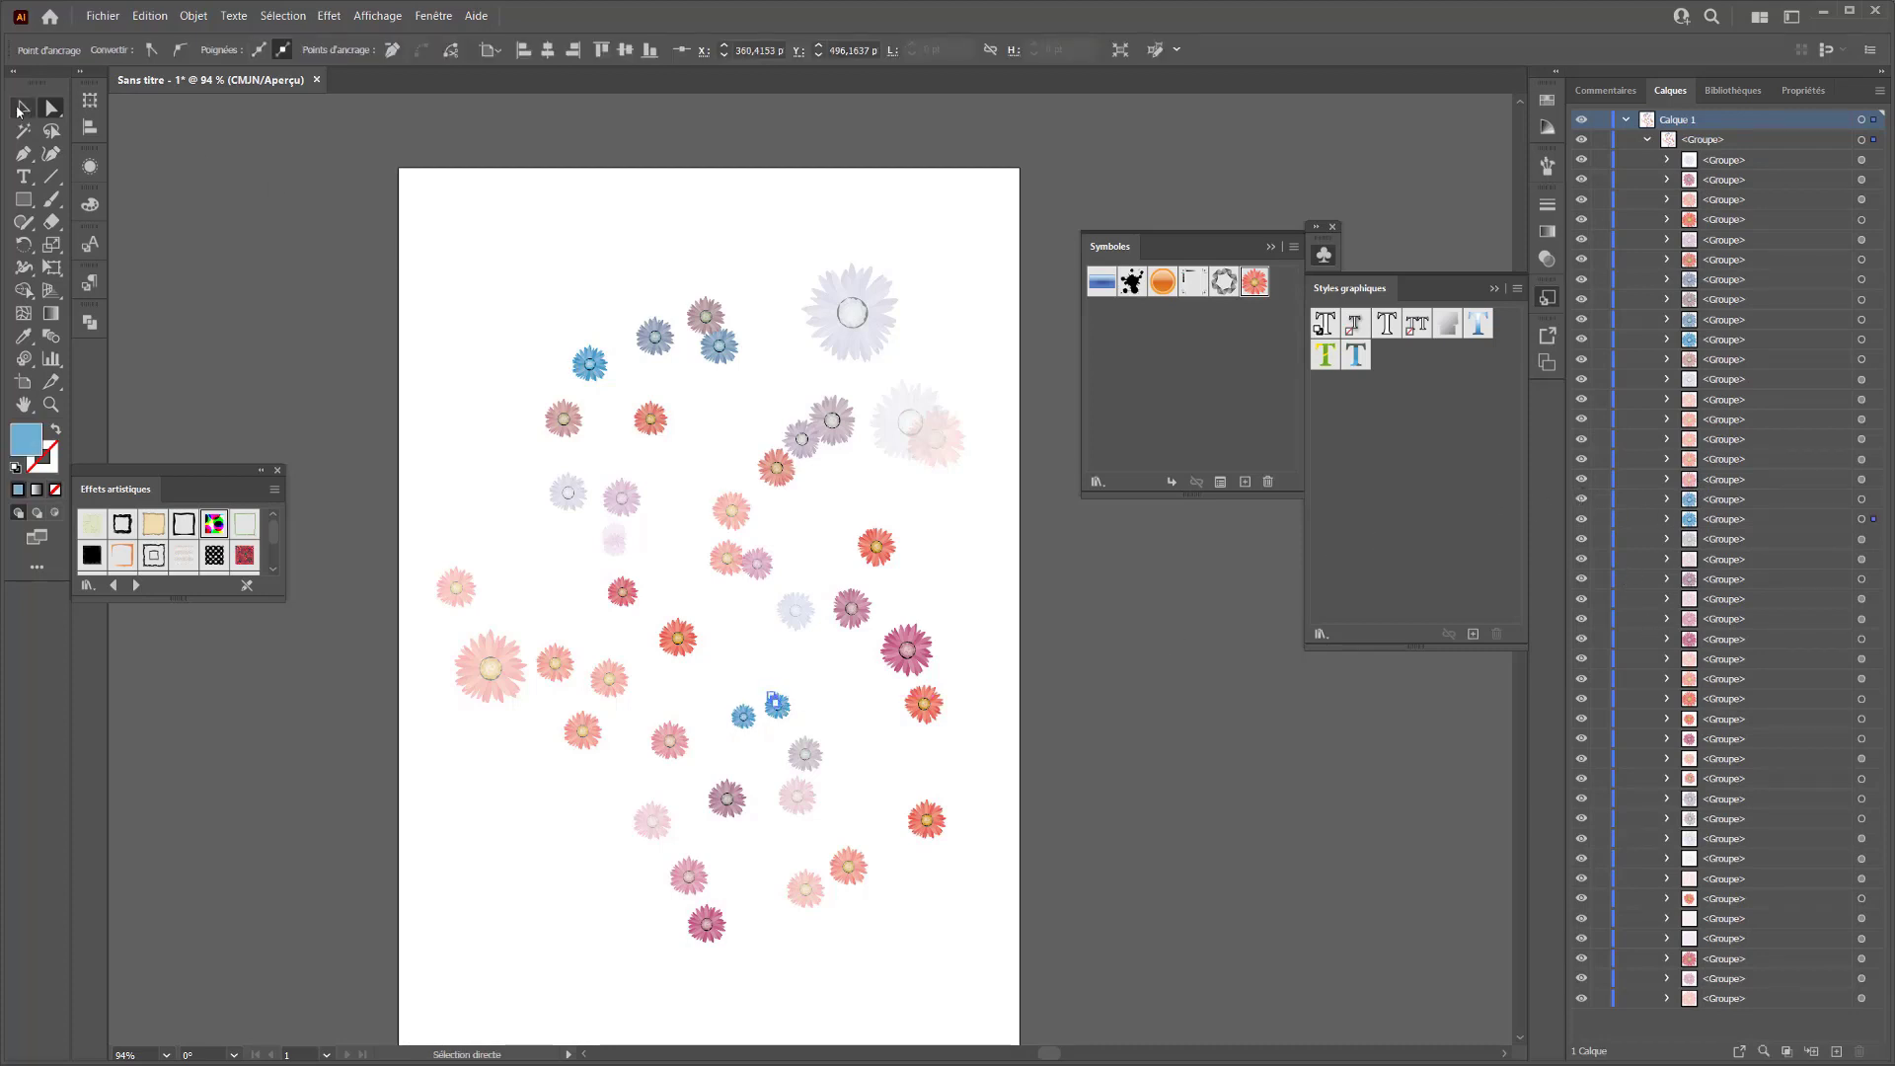
key("ctrl+a")
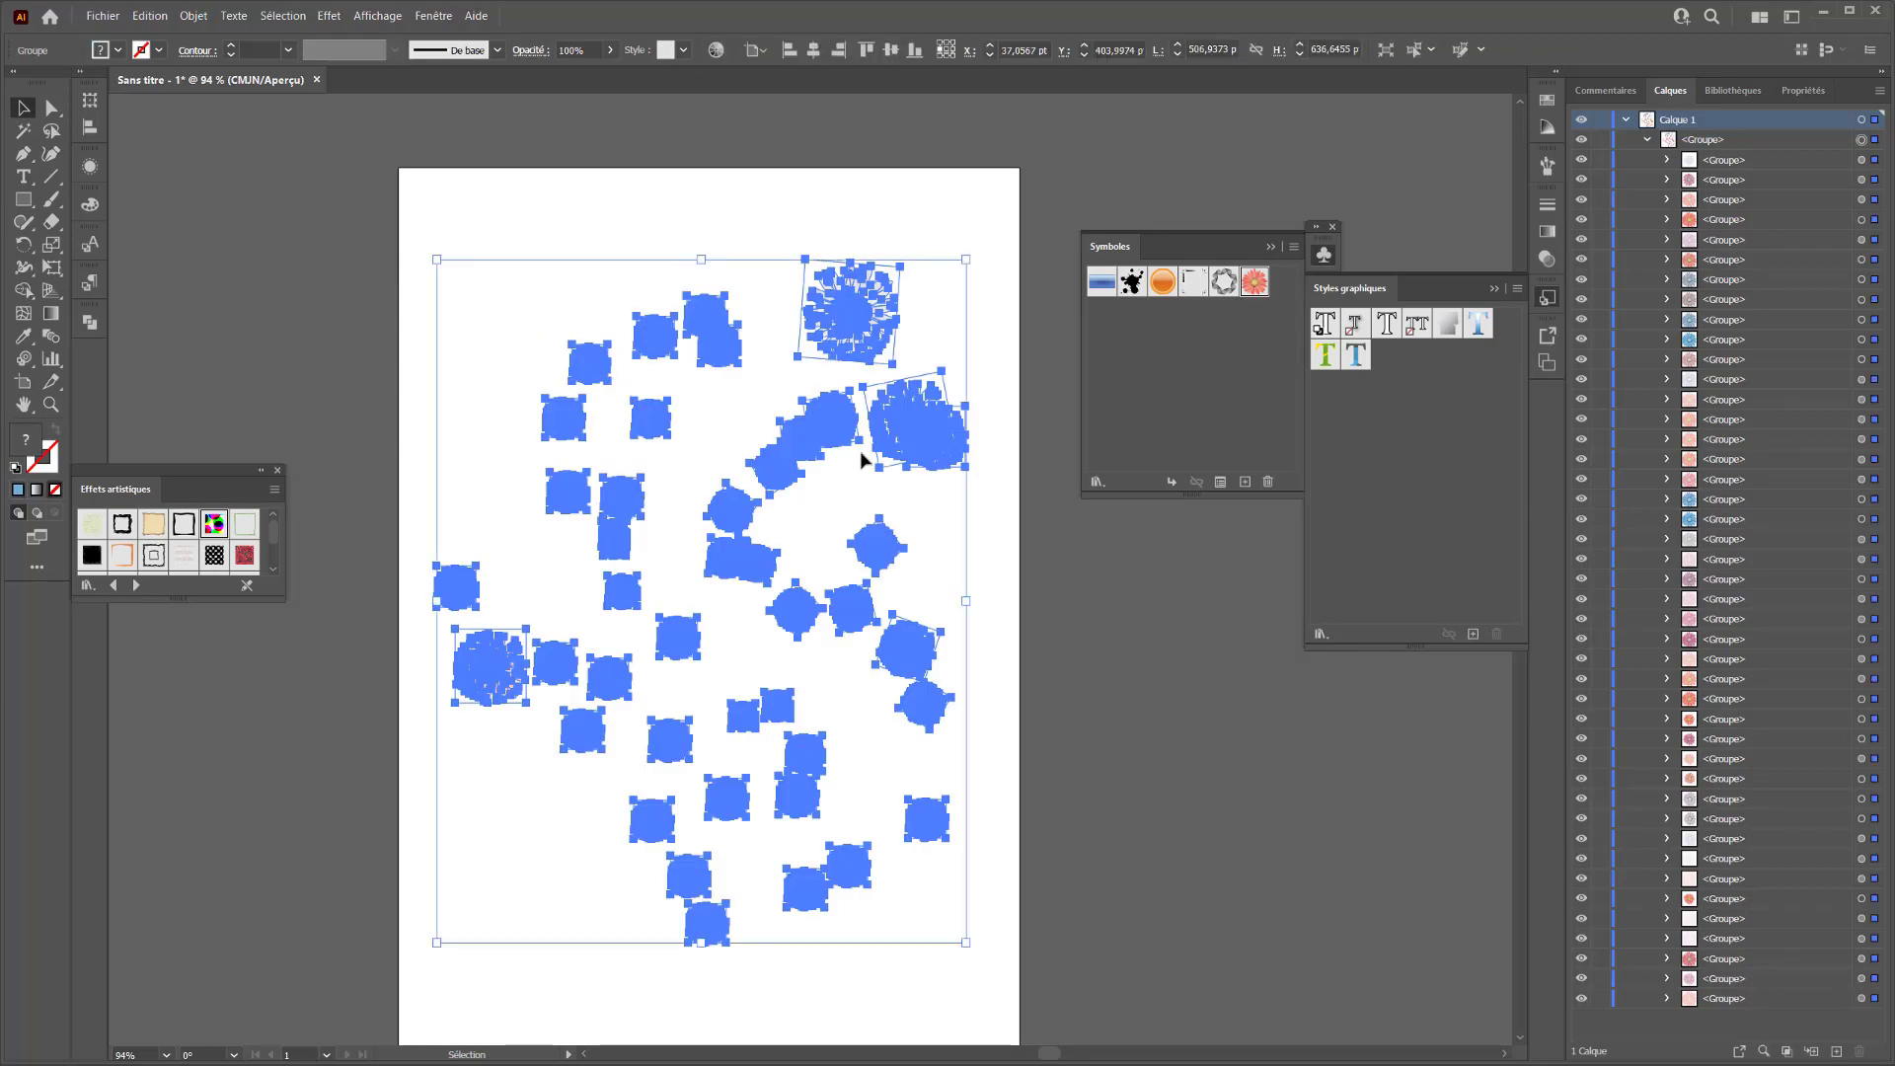
mouse_move(862, 460)
left_mouse_down()
mouse_move(714, 554)
mouse_move(846, 442)
left_mouse_up()
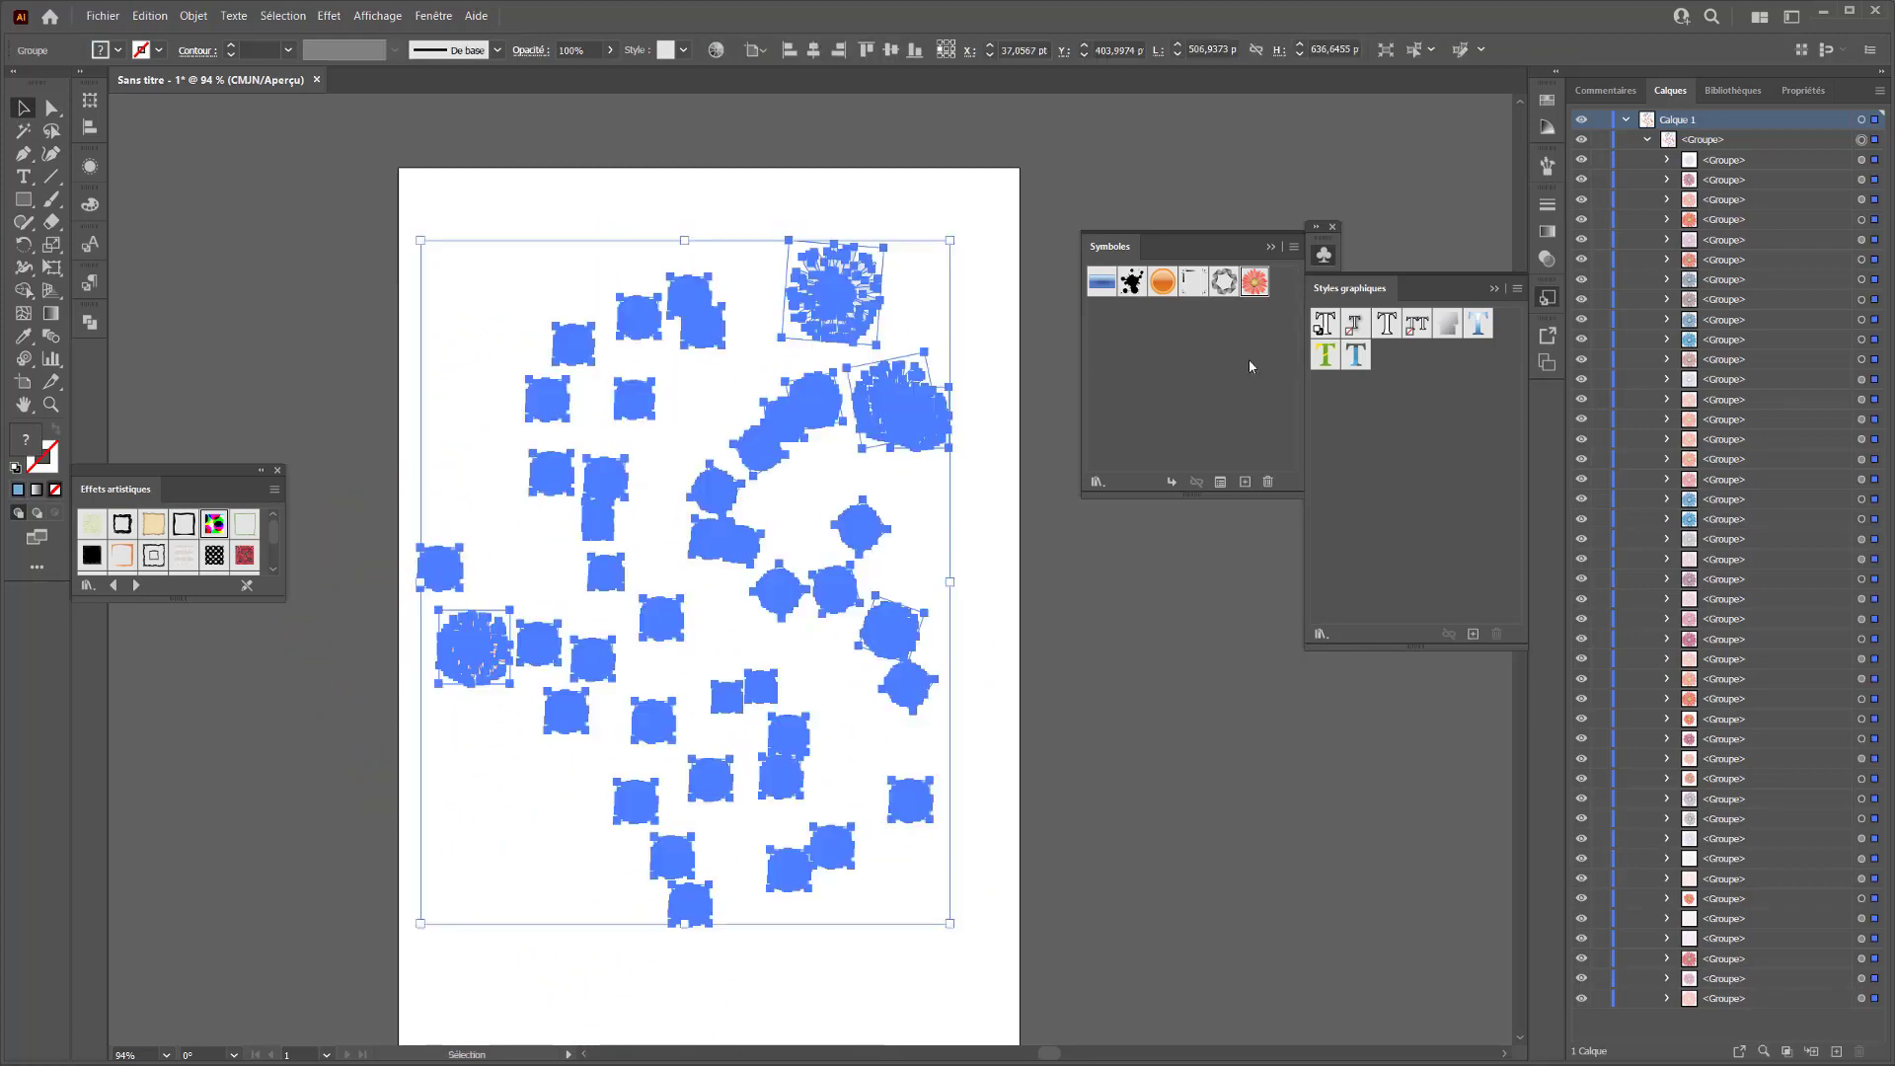
right_click(847, 288)
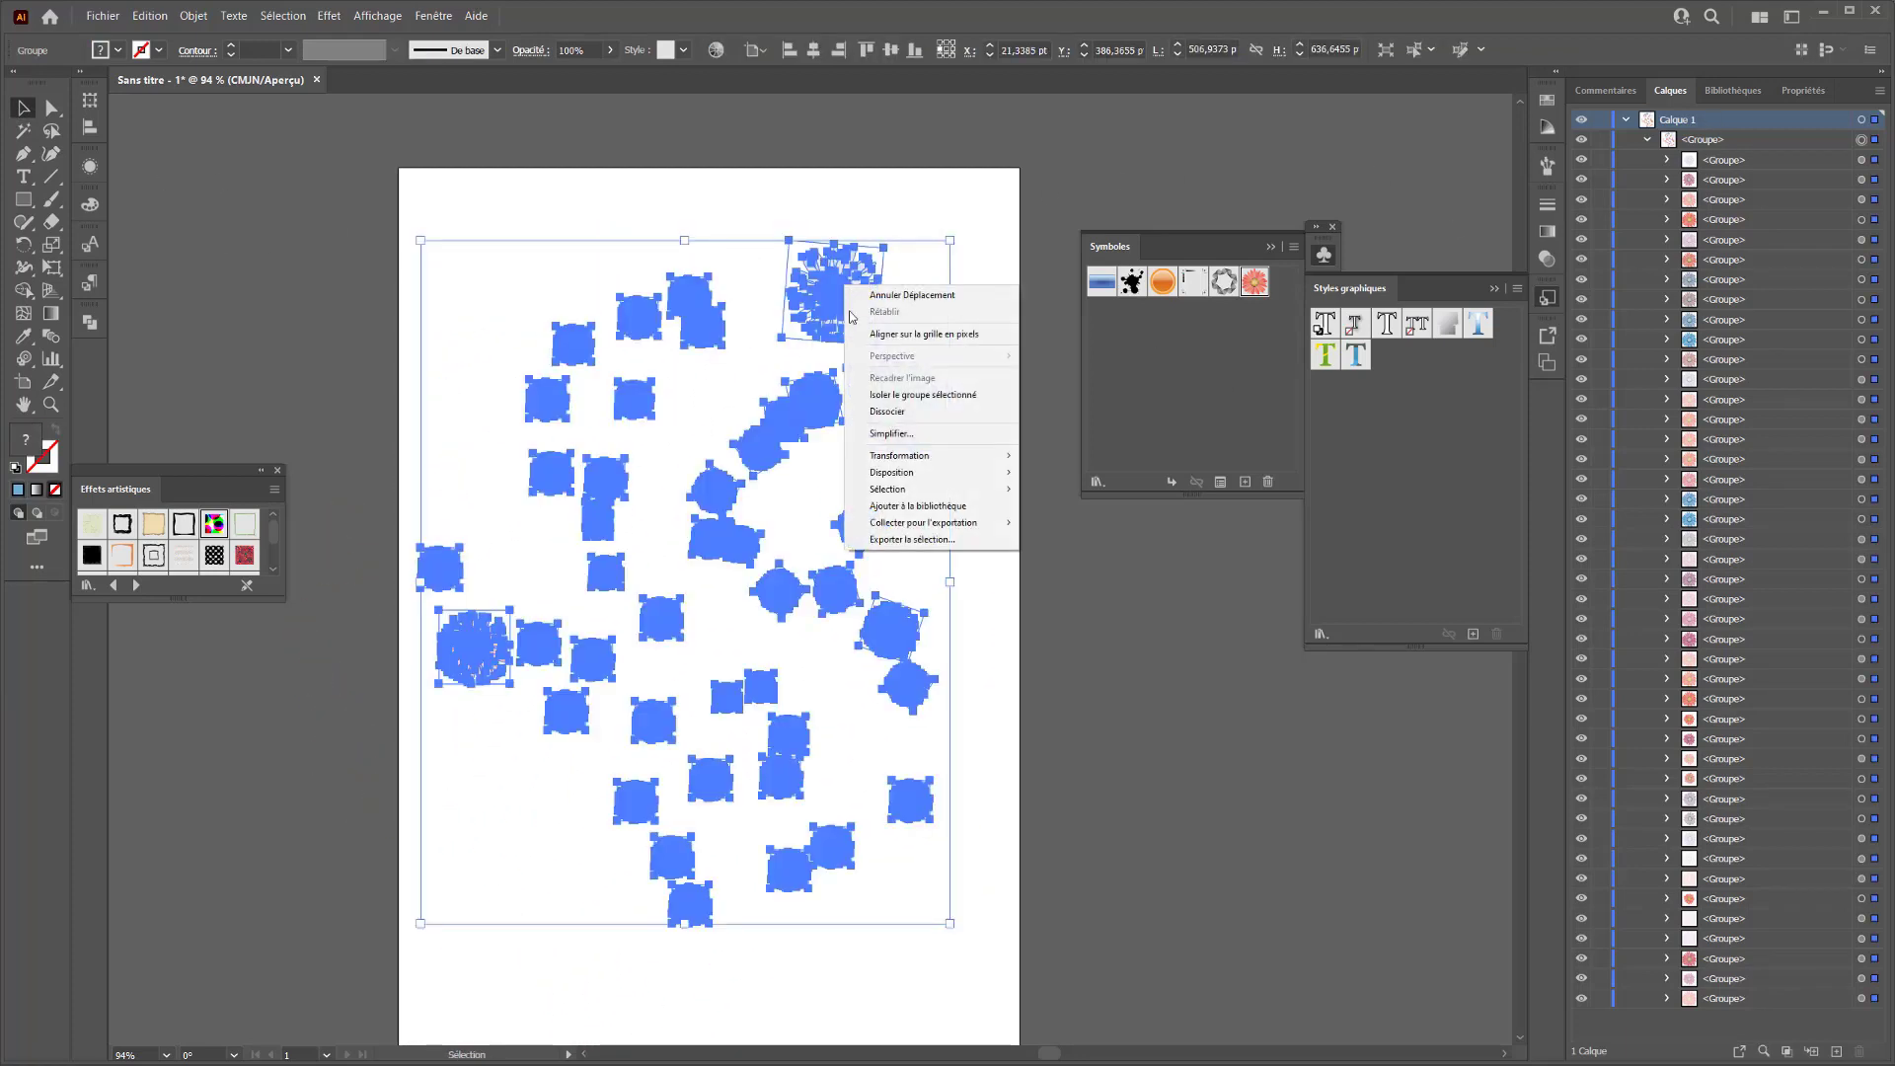
left_click(885, 414)
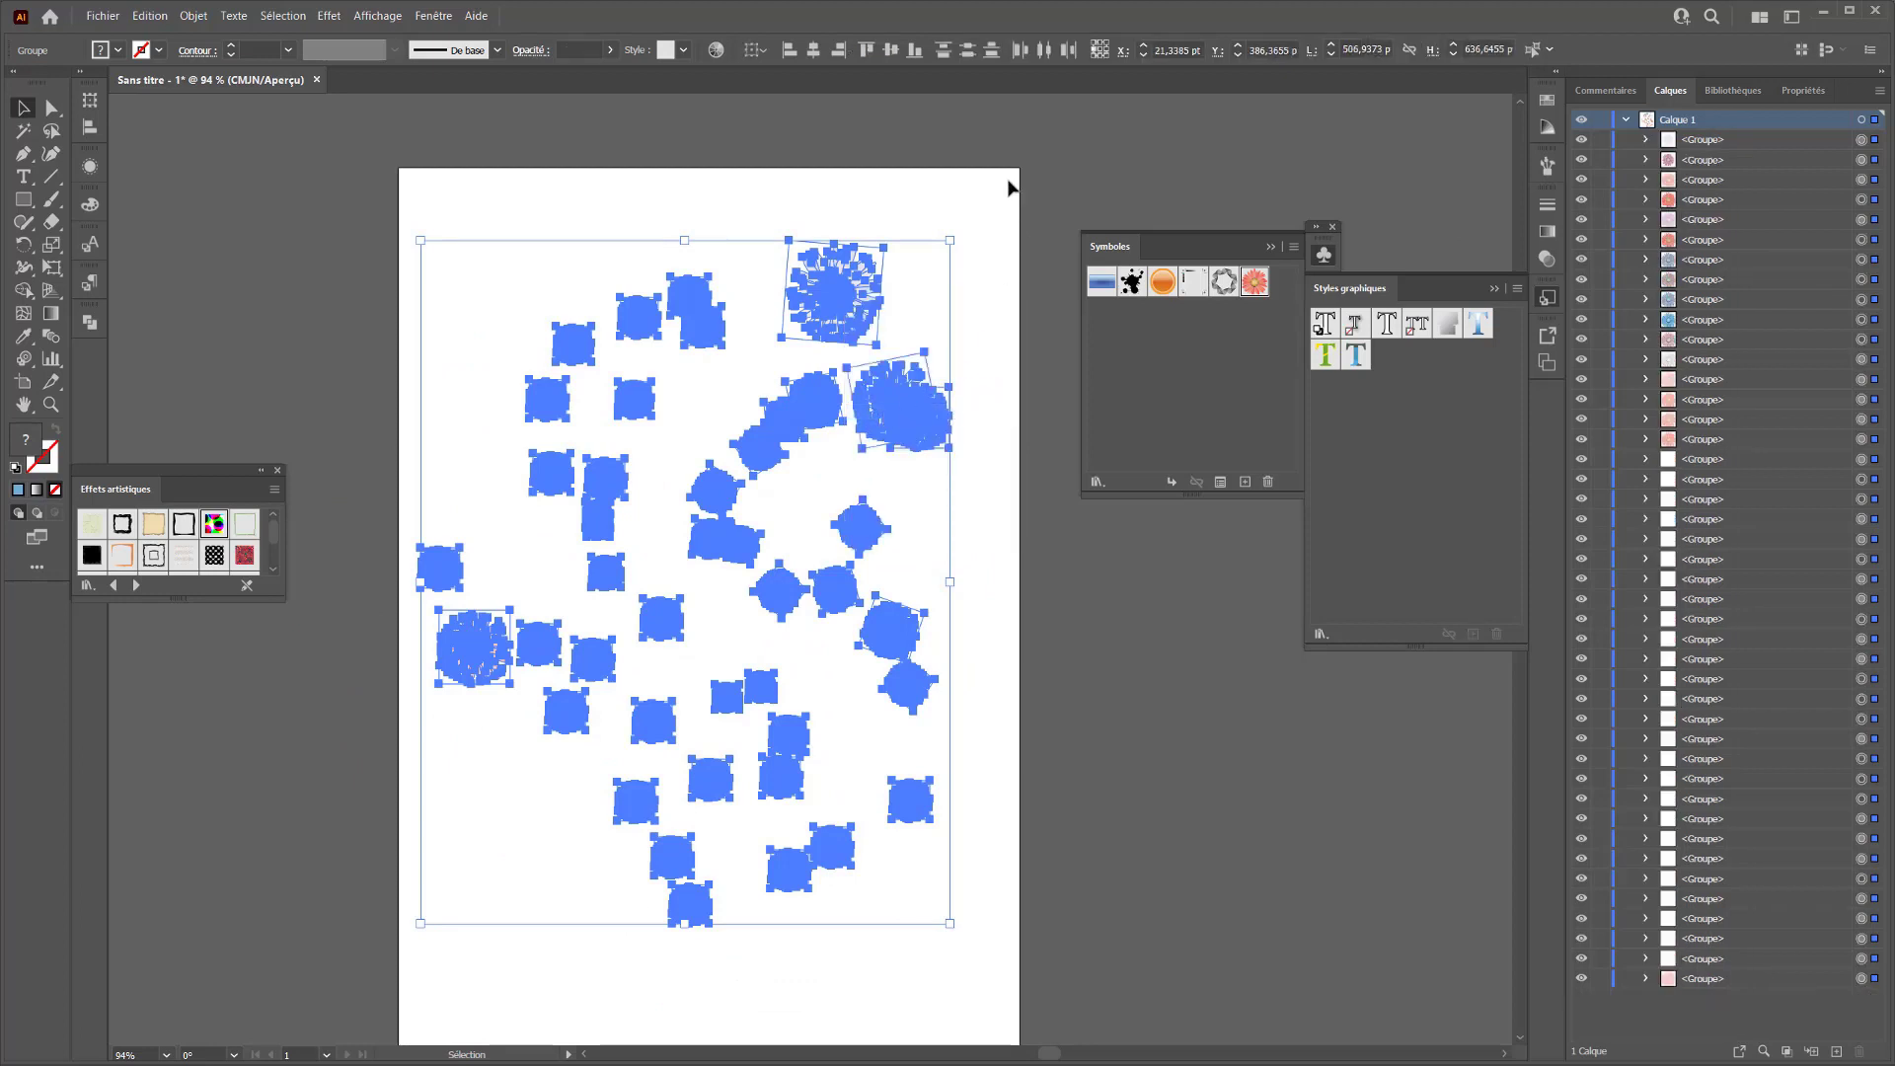
left_click(1007, 181)
Reposition single flowers on the right side: spread the overlapping pale pink and two mauve ones, and raise the orange and magenta ones below
left_click(868, 296)
left_click(889, 404)
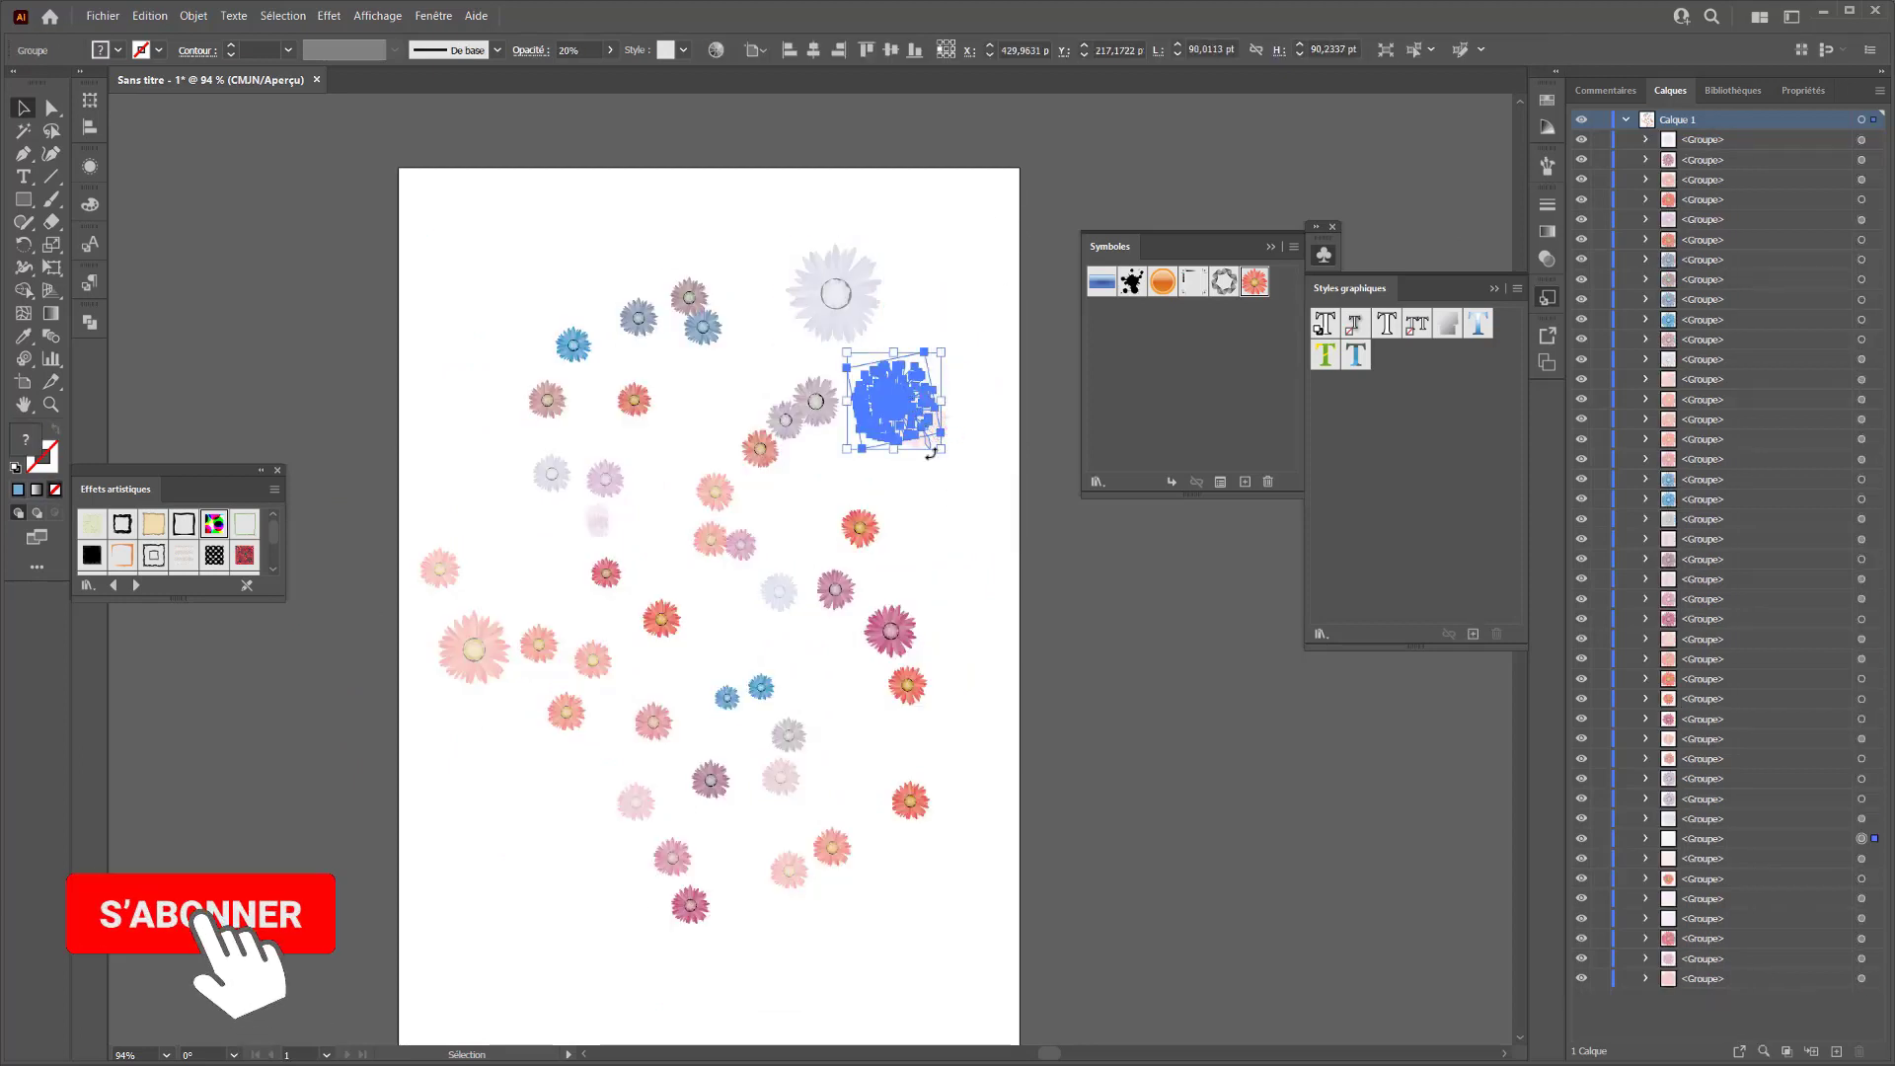
left_click_drag(889, 405, 967, 496)
left_click_drag(825, 412, 778, 367)
left_click_drag(790, 441, 811, 457)
left_click_drag(855, 544, 864, 514)
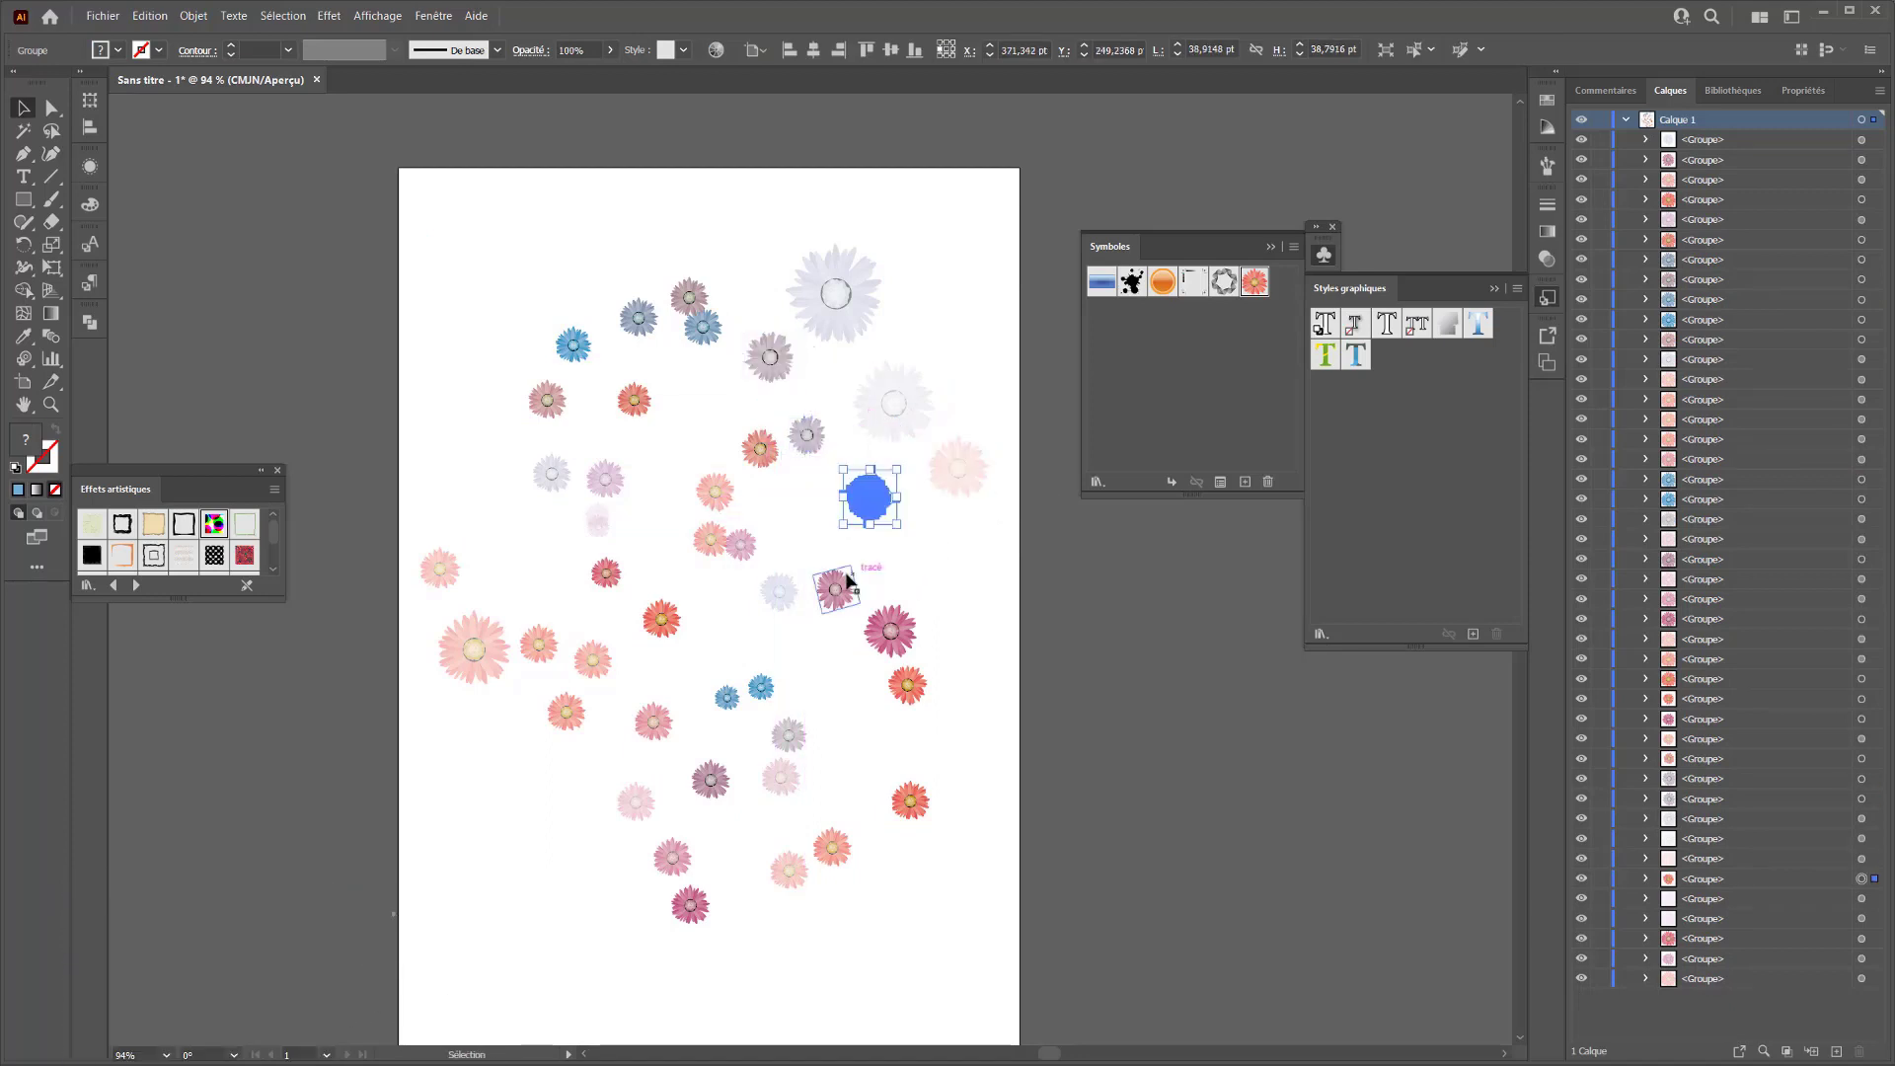
left_click_drag(839, 596, 841, 585)
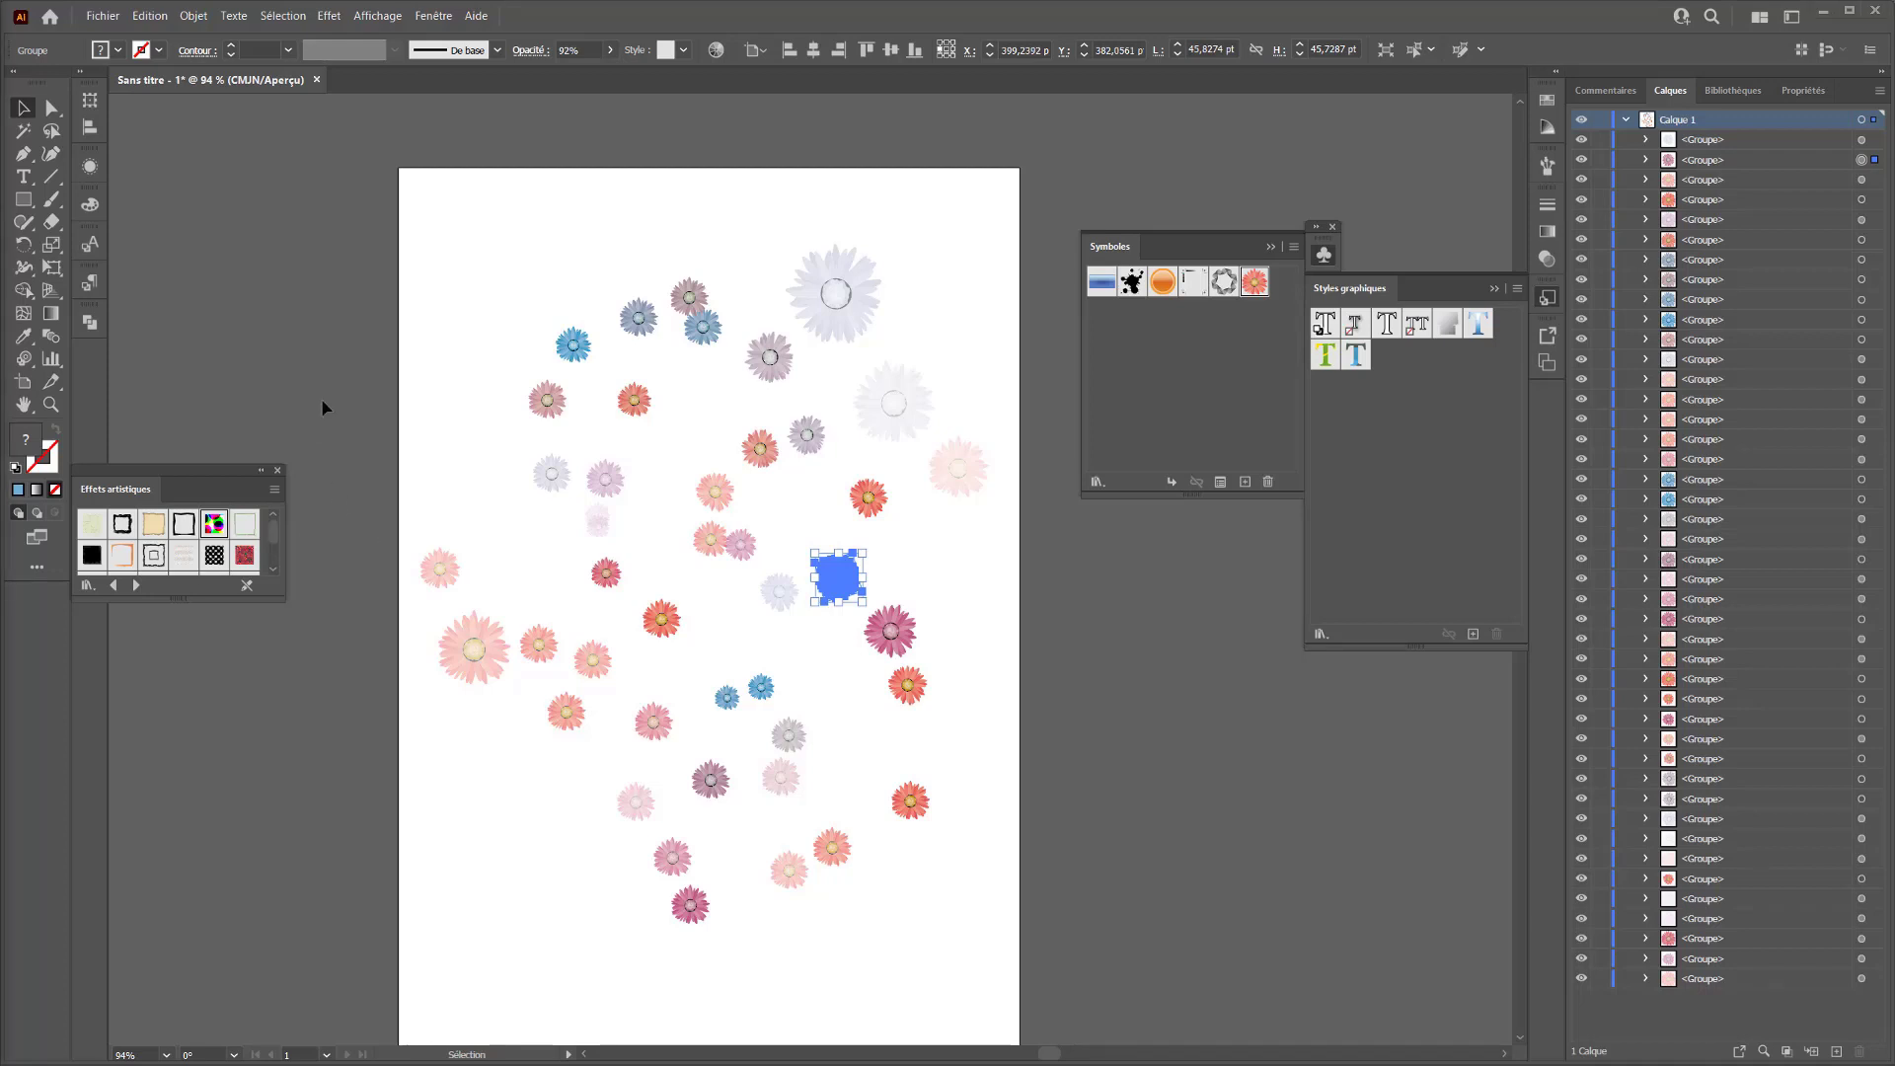
Select all the flowers and dock the Effets artistiques library as a collapsed panel beside the tools
left_click_drag(434, 223, 976, 877)
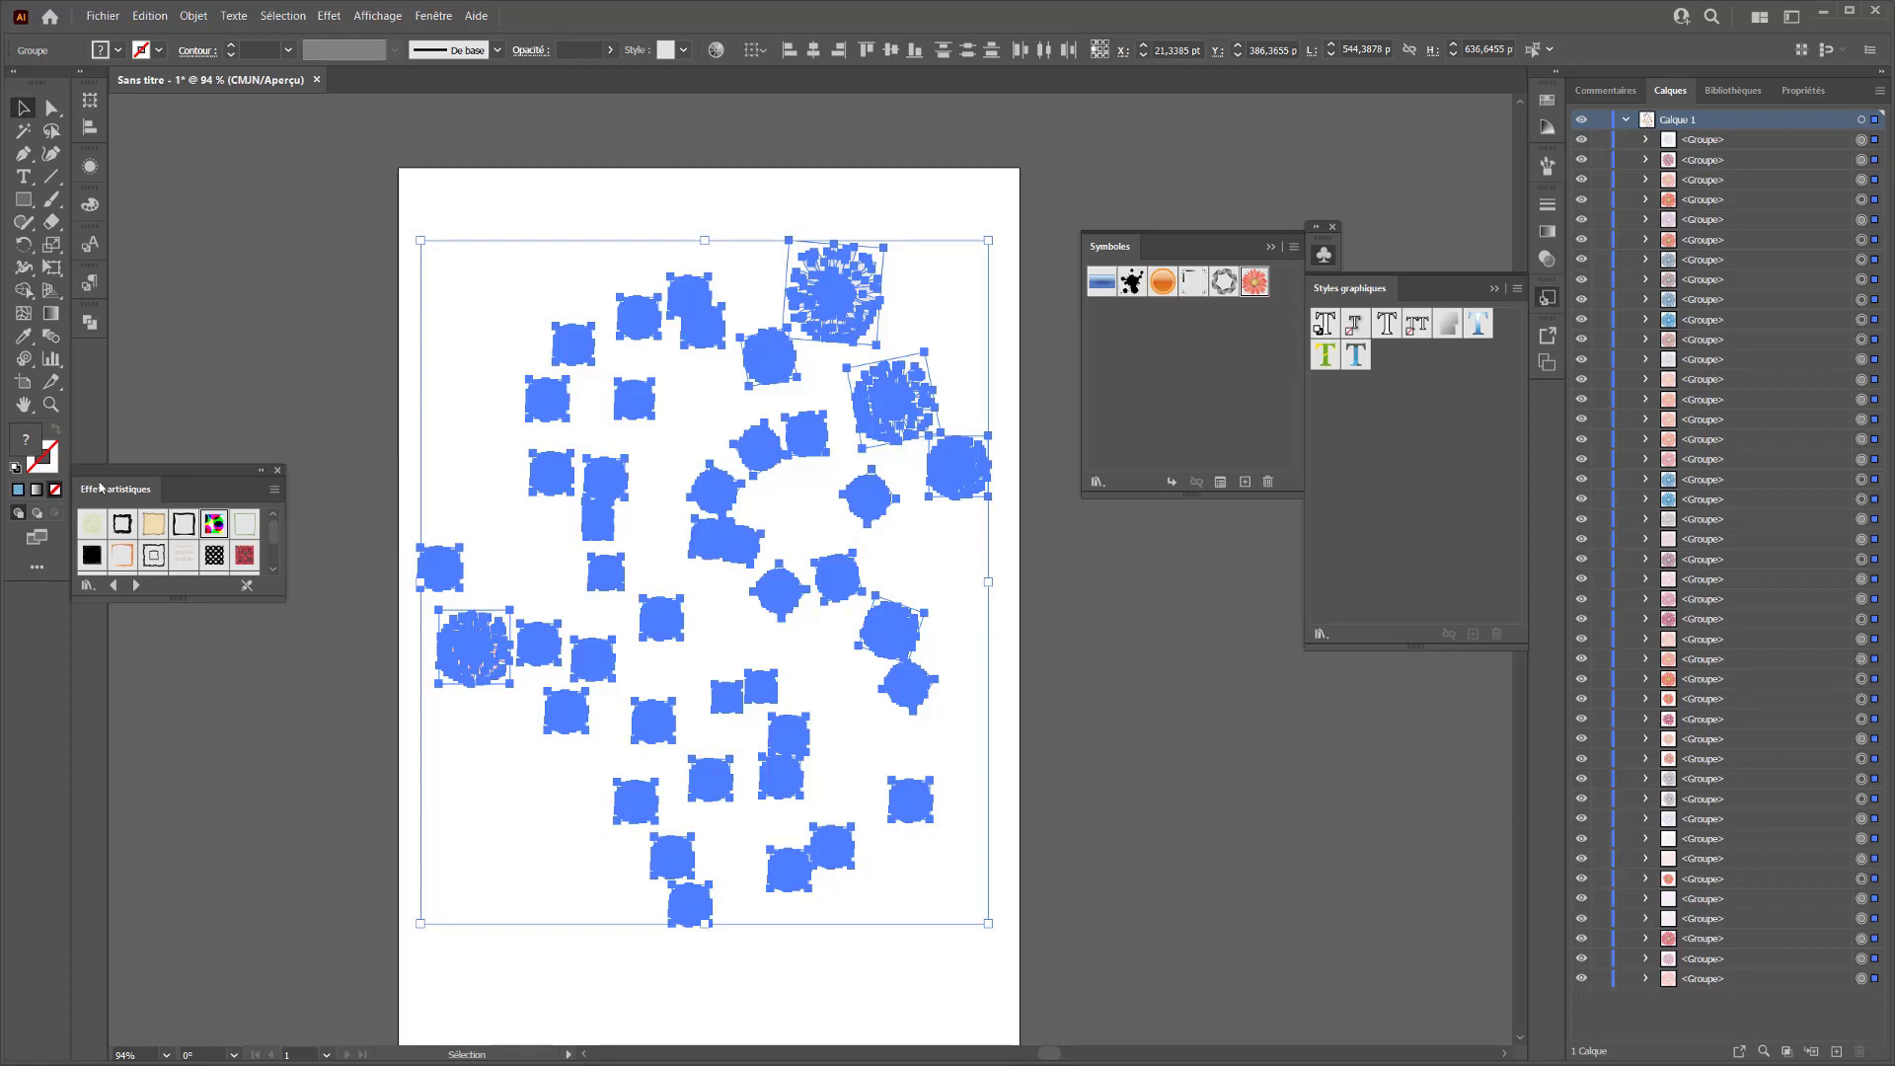
left_click_drag(100, 487, 104, 353)
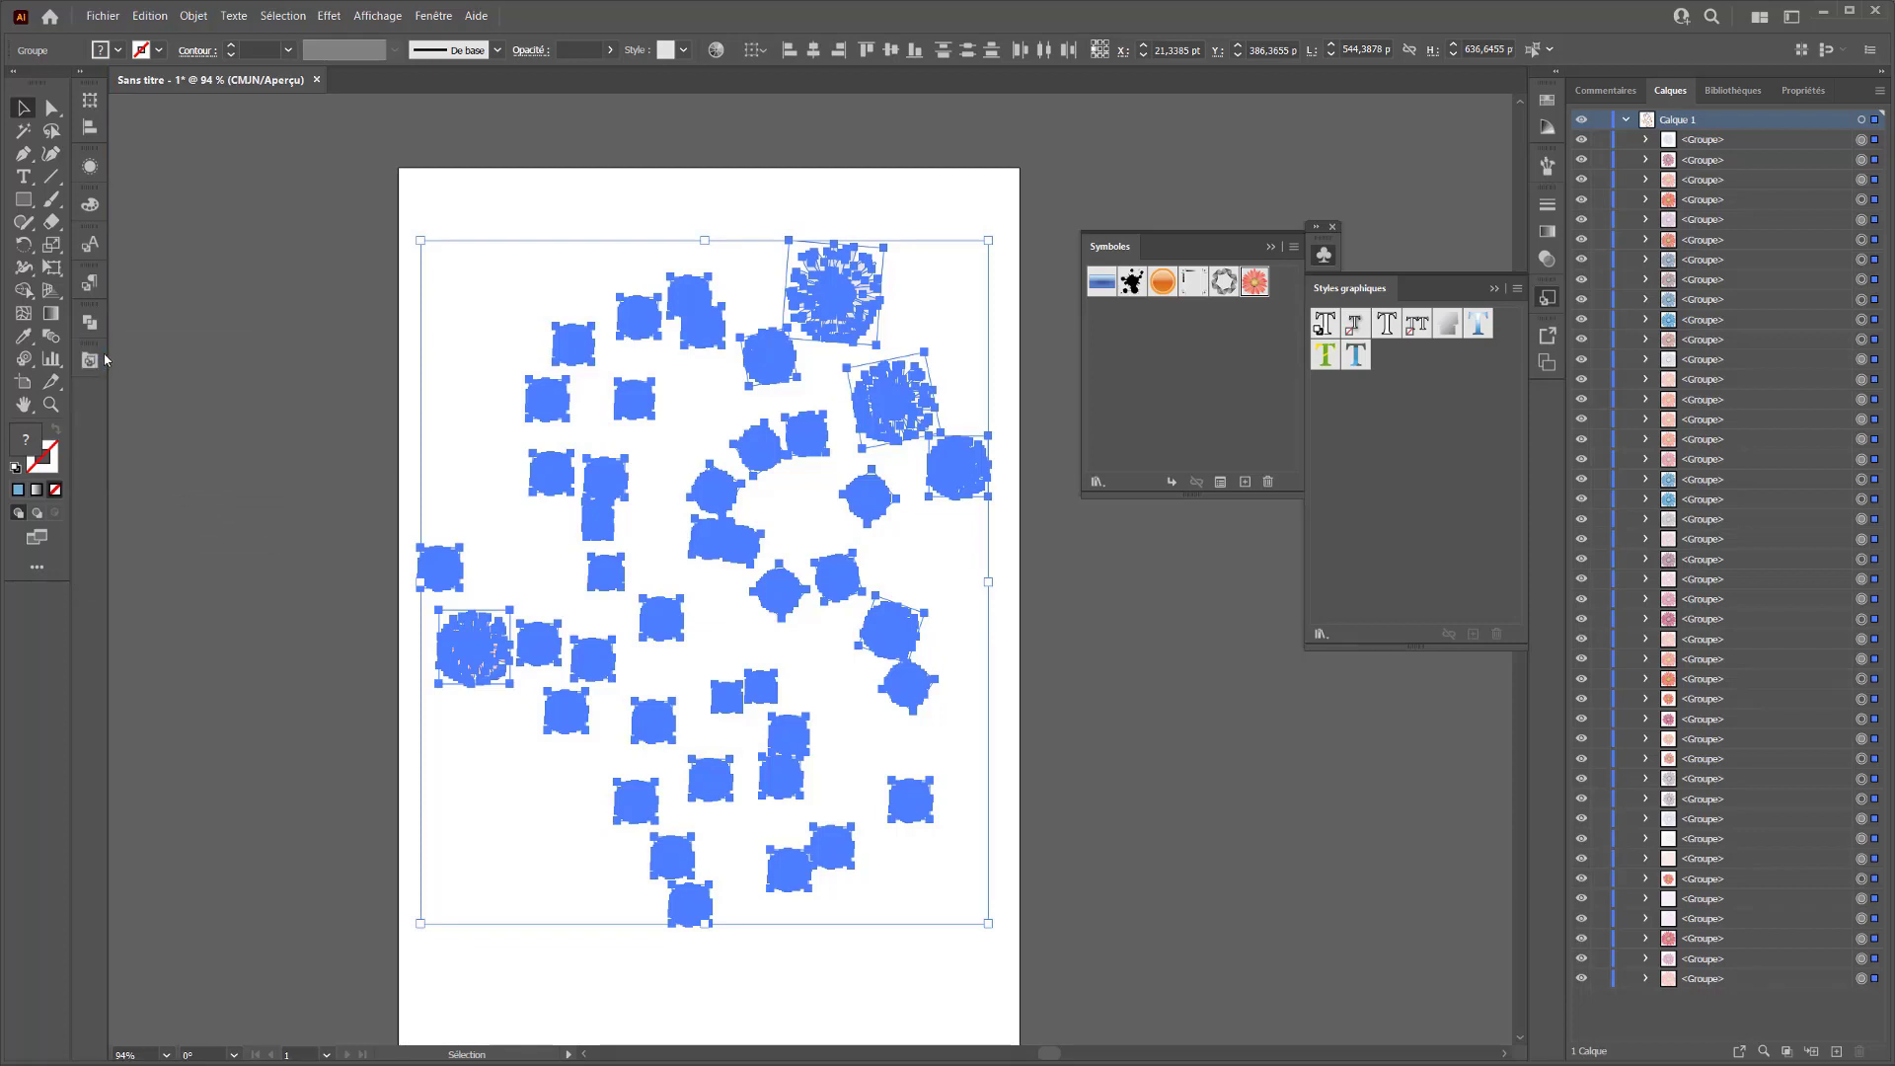